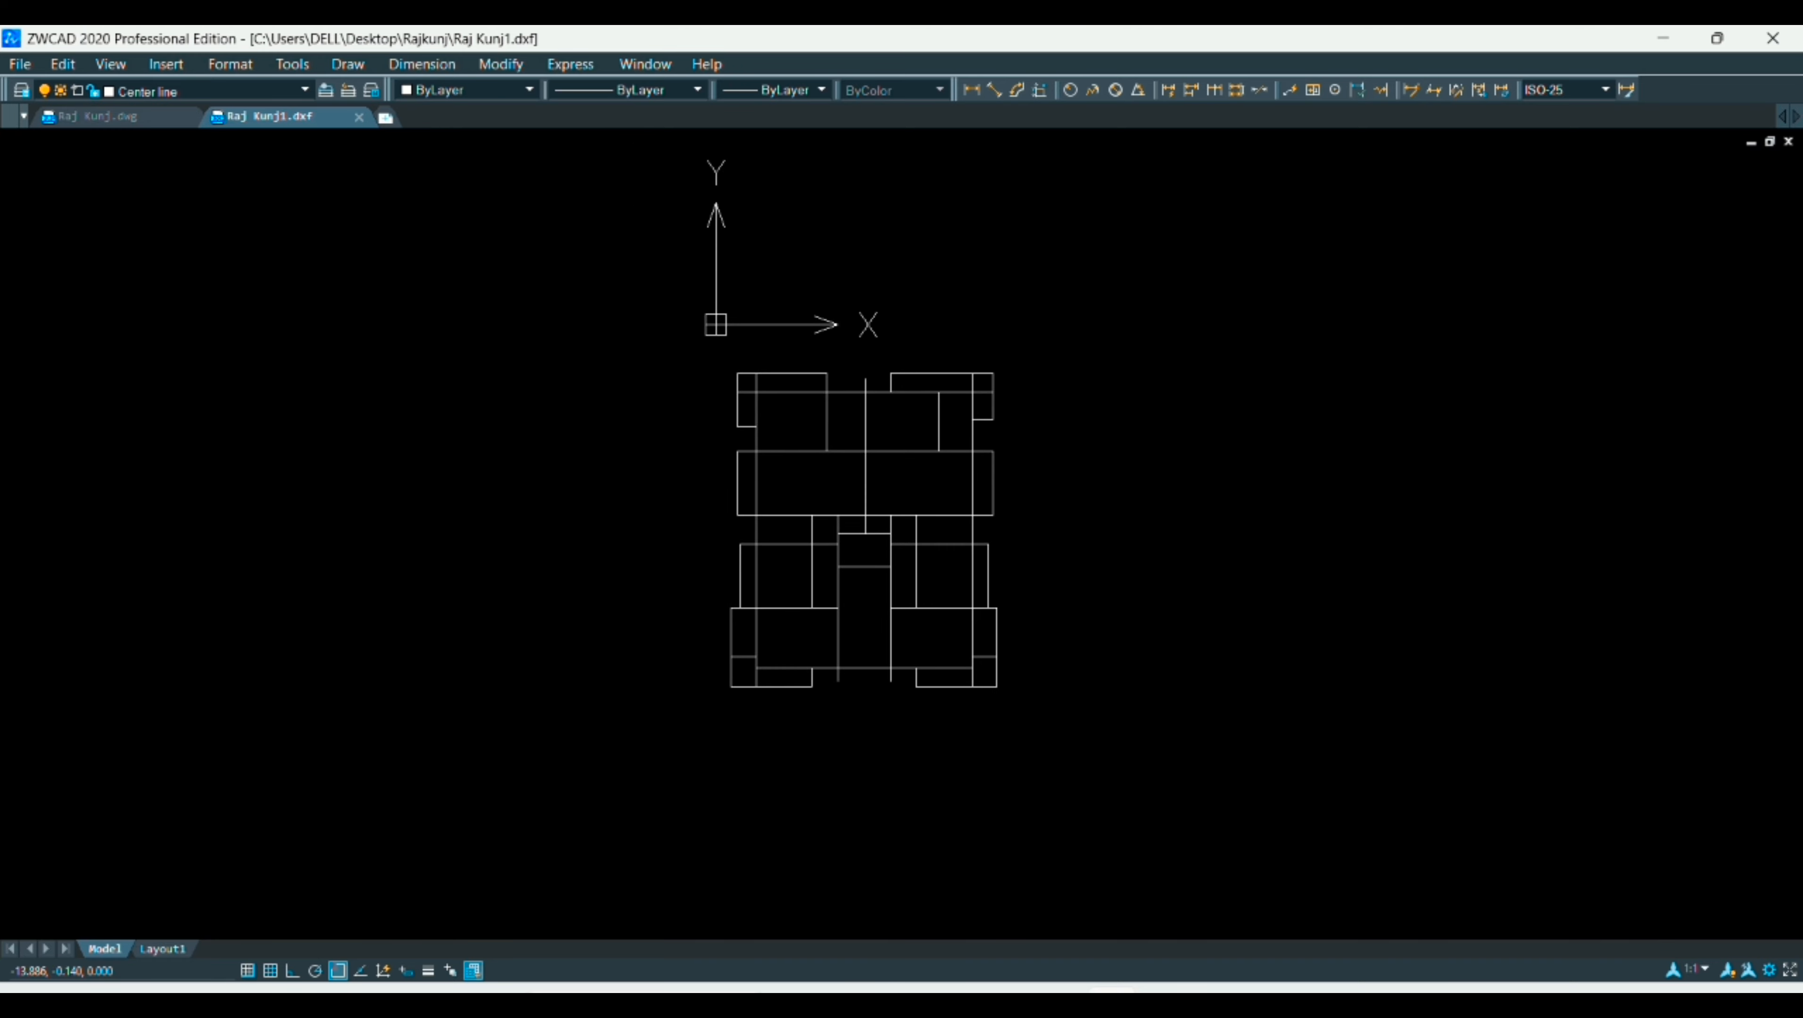
Step: Save the drawing over Raj Kunj1 as an AutoCAD 2018 DXF file
key(ctrl+shift+s)
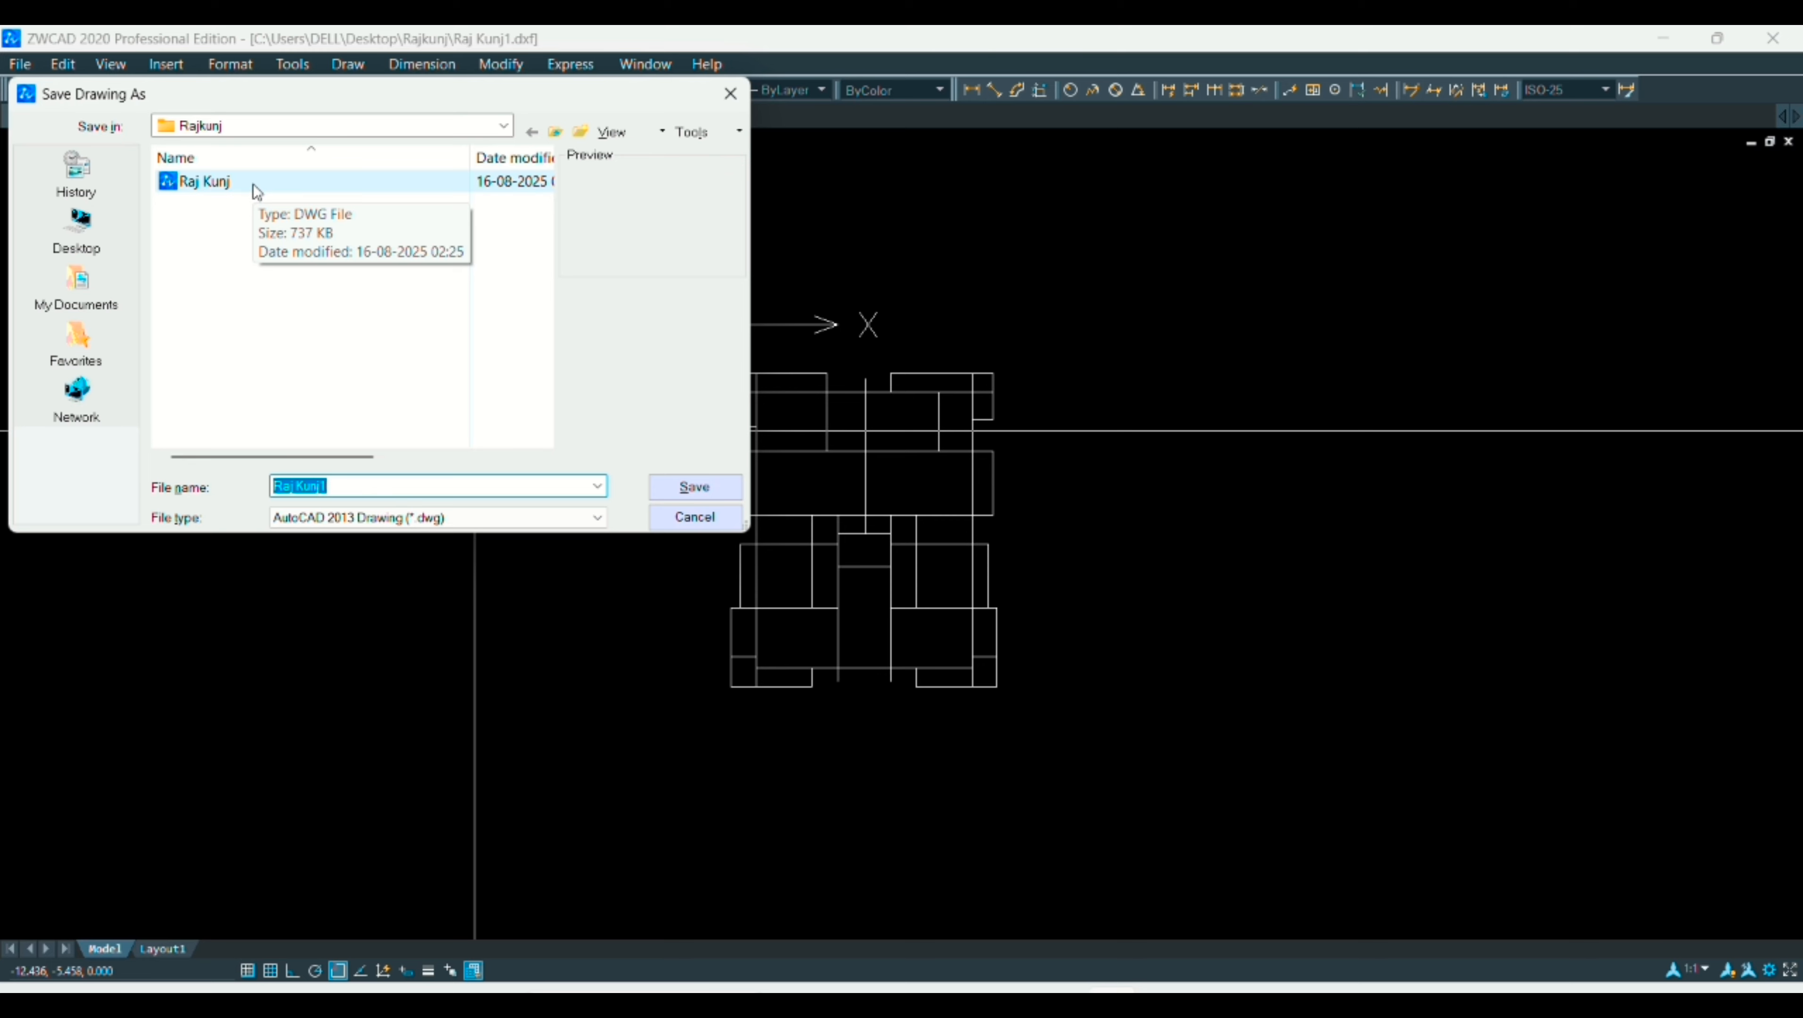
click(395, 518)
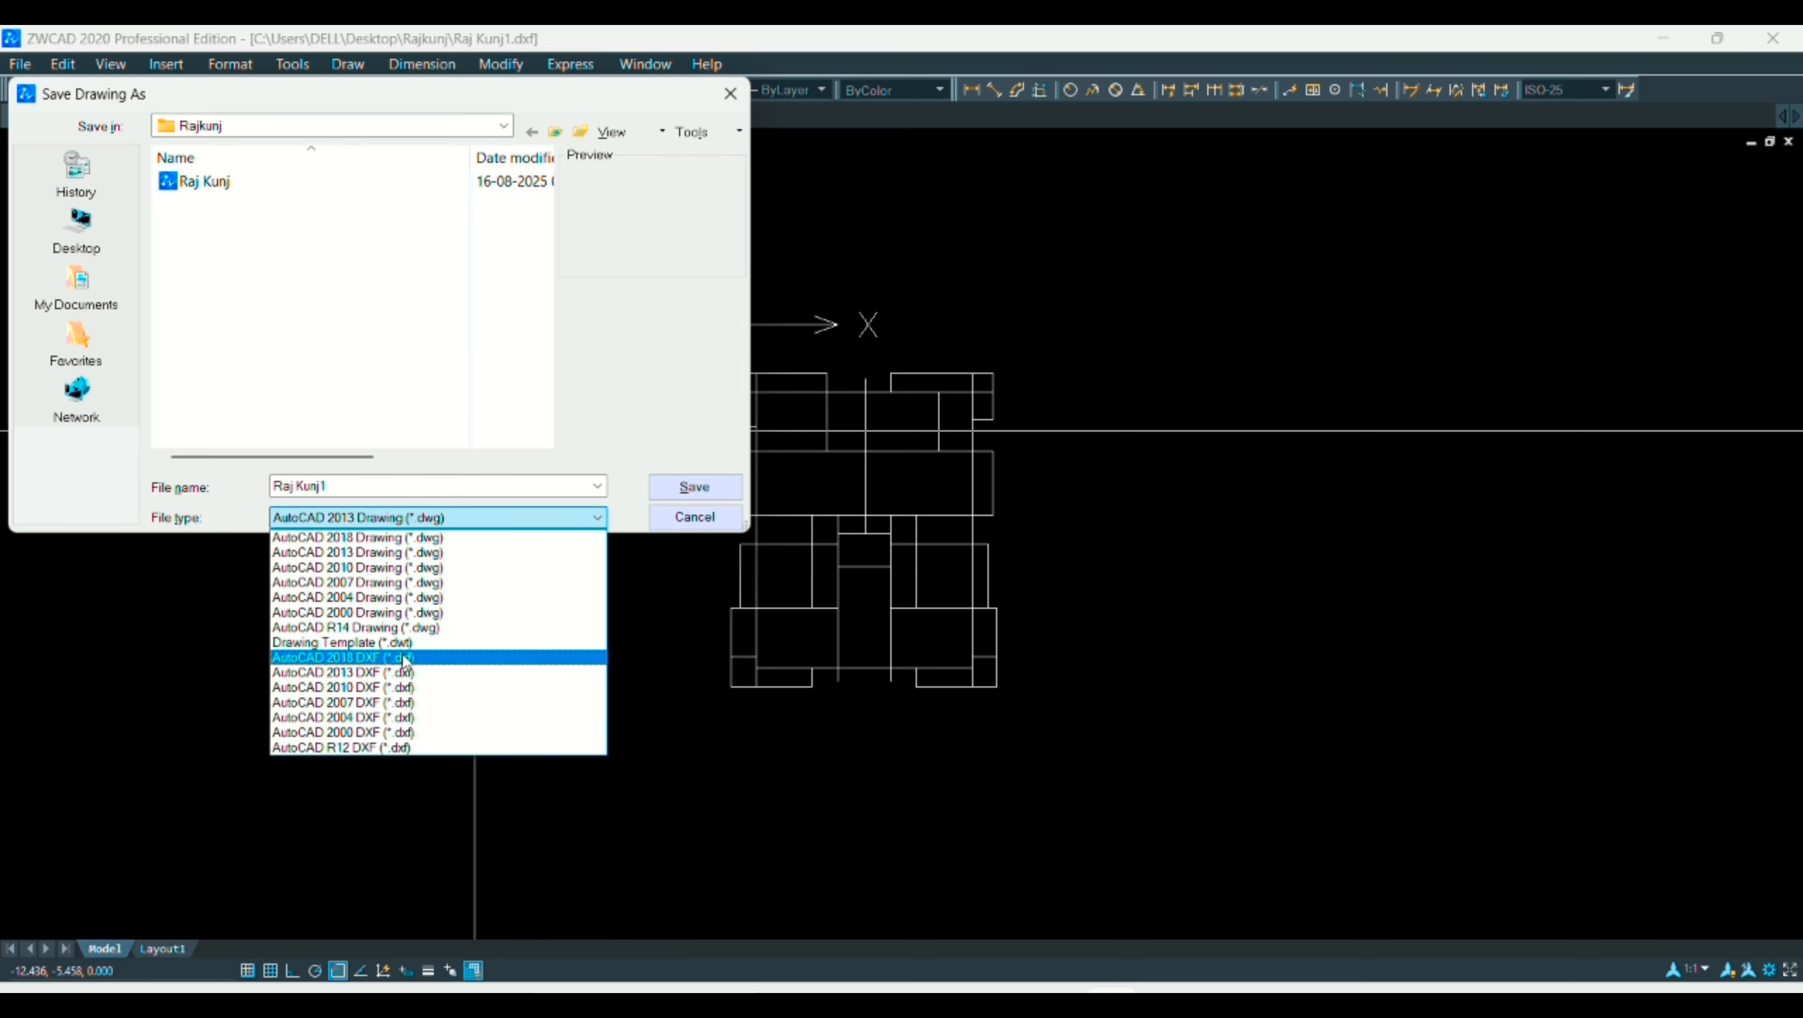
click(395, 657)
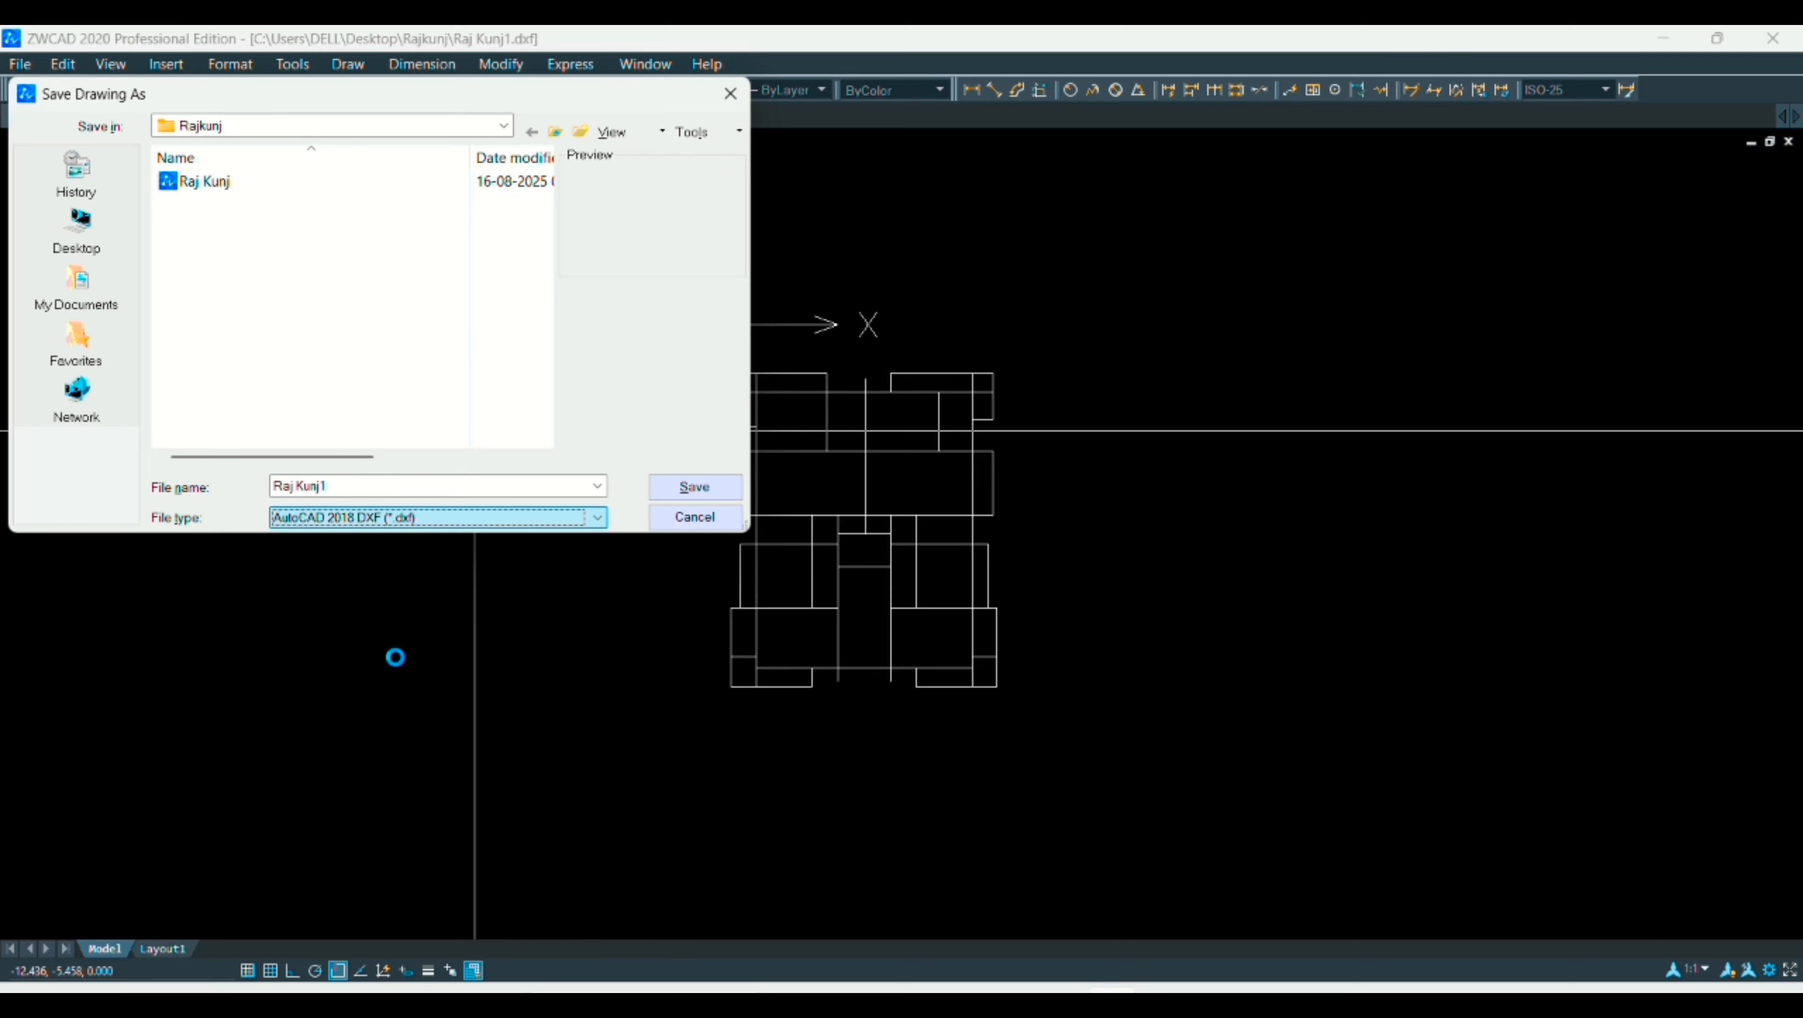
click(300, 187)
click(660, 487)
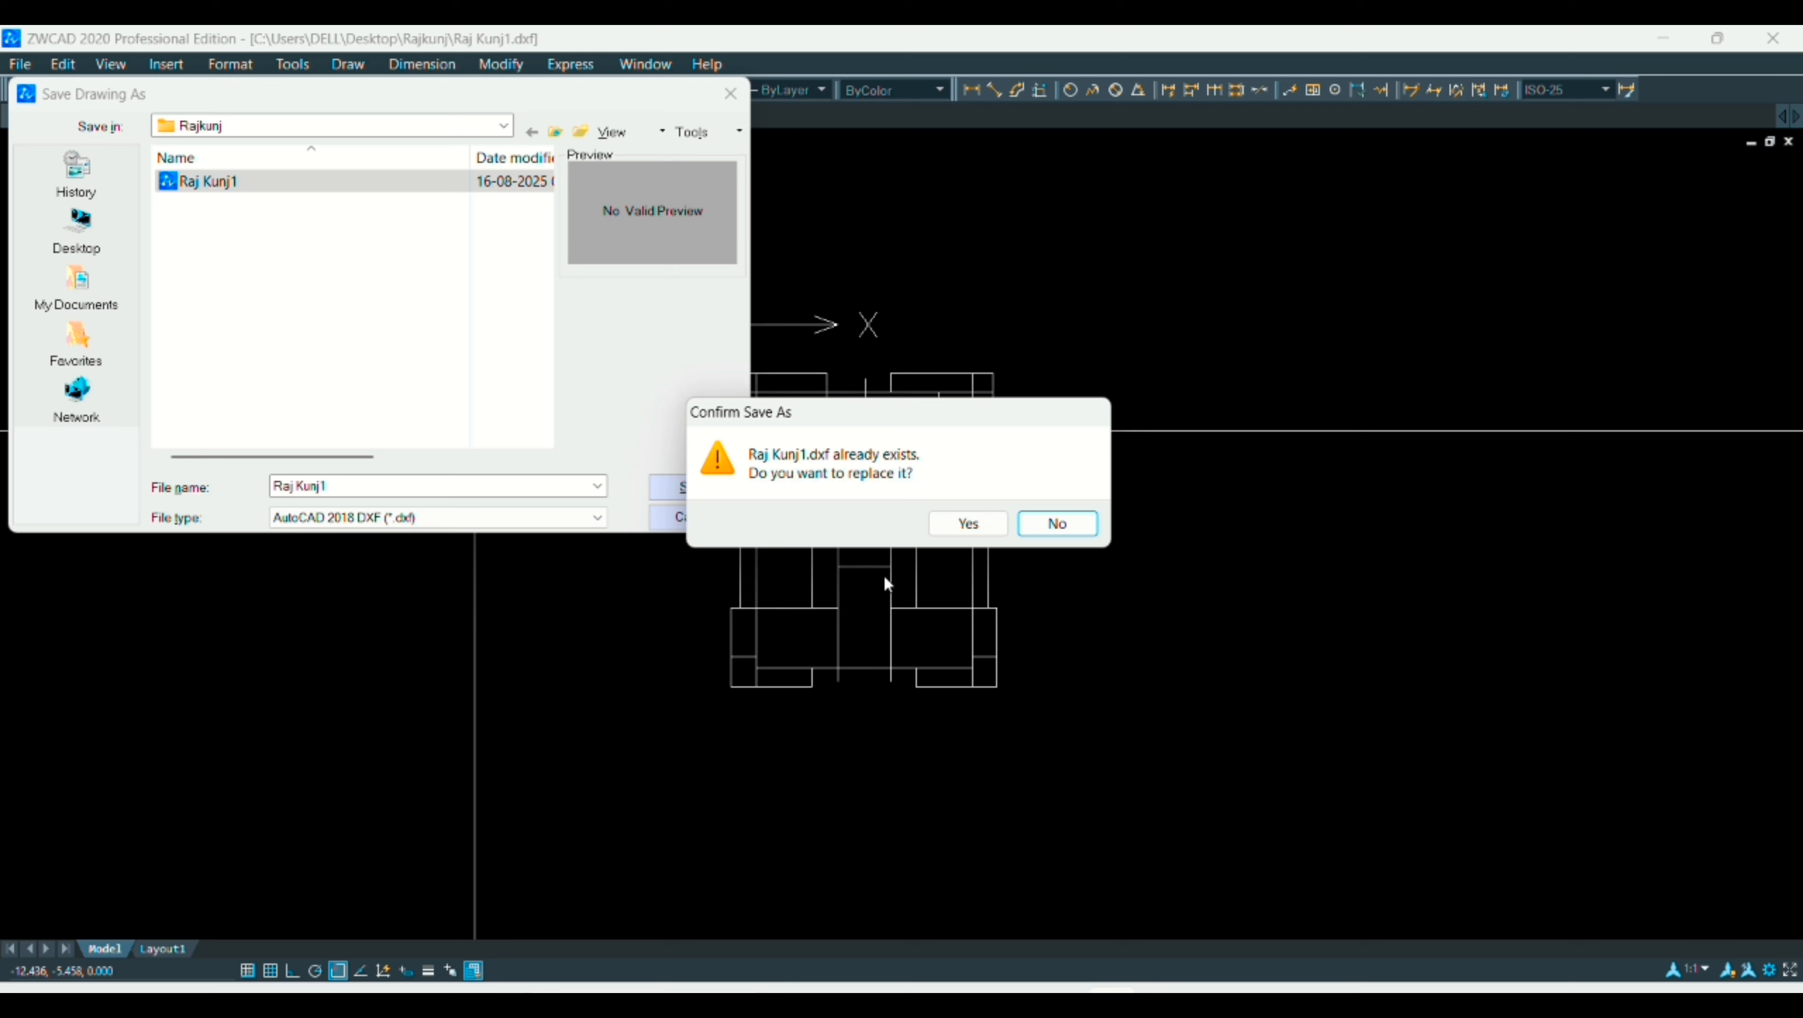
click(968, 524)
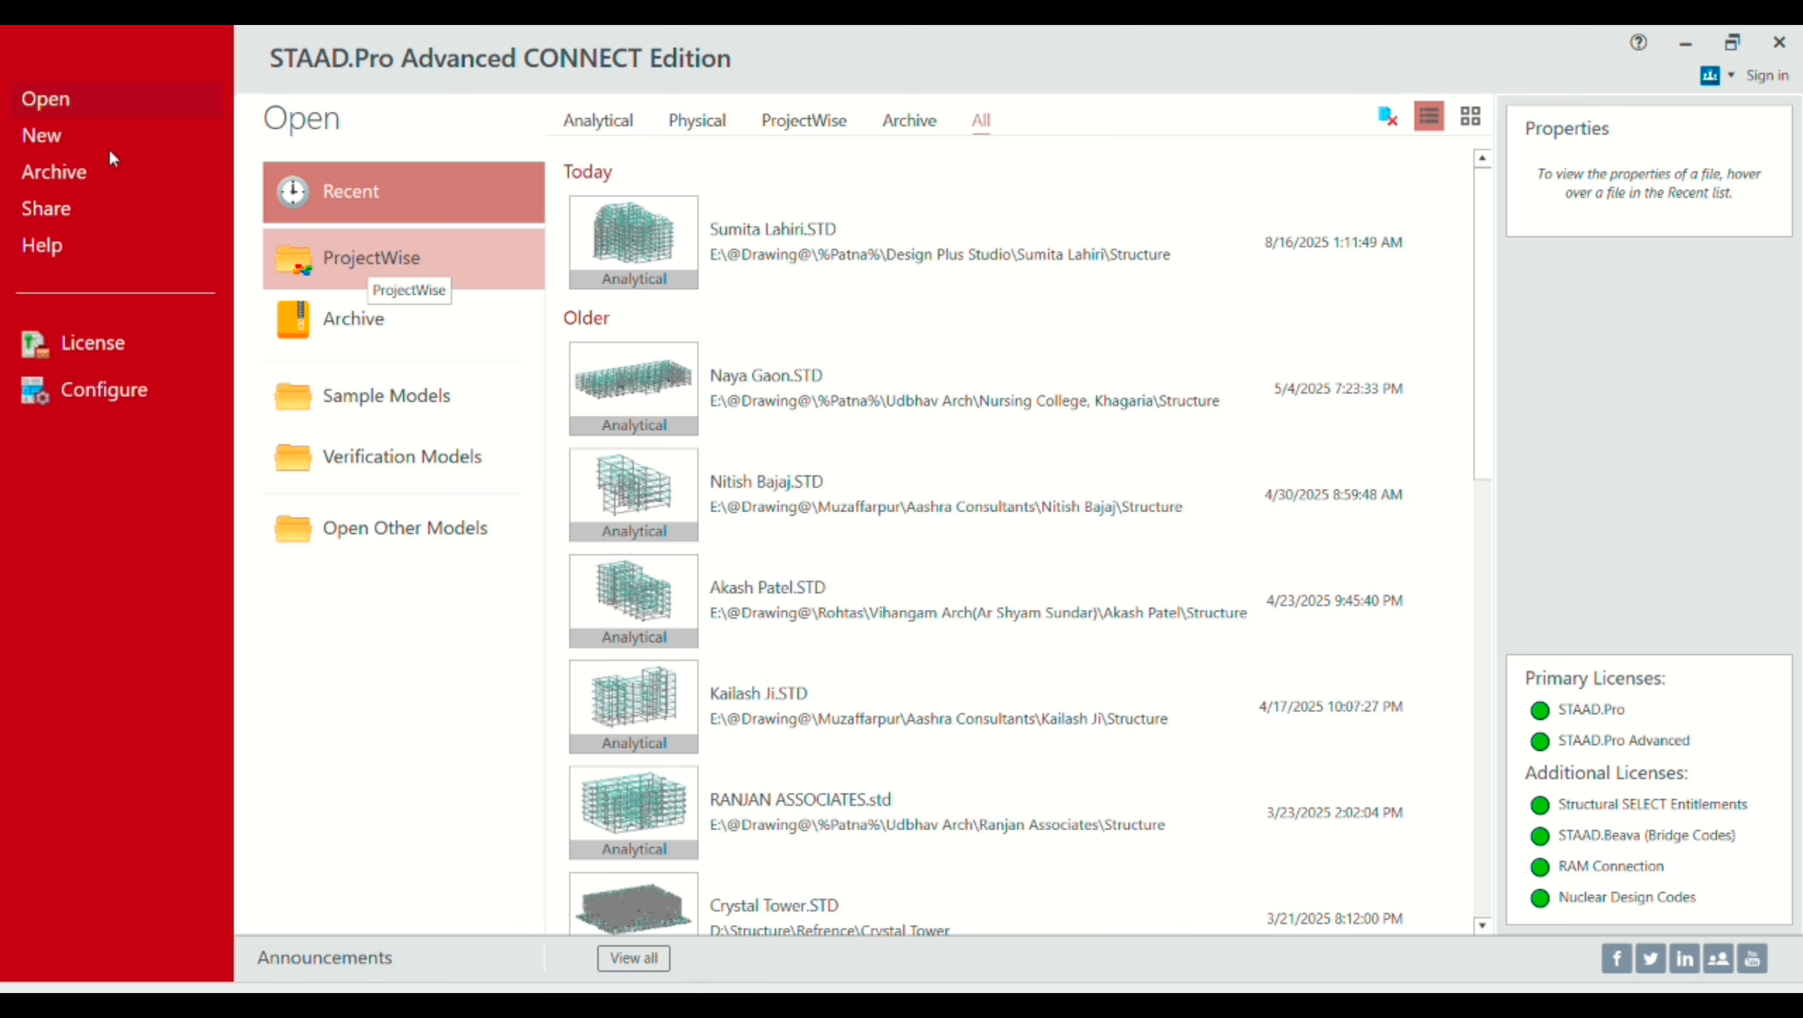
Step: Create a new model Rajkunj.STD, replacing Structure1, stored in the Desktop\Rajkunj folder
click(92, 137)
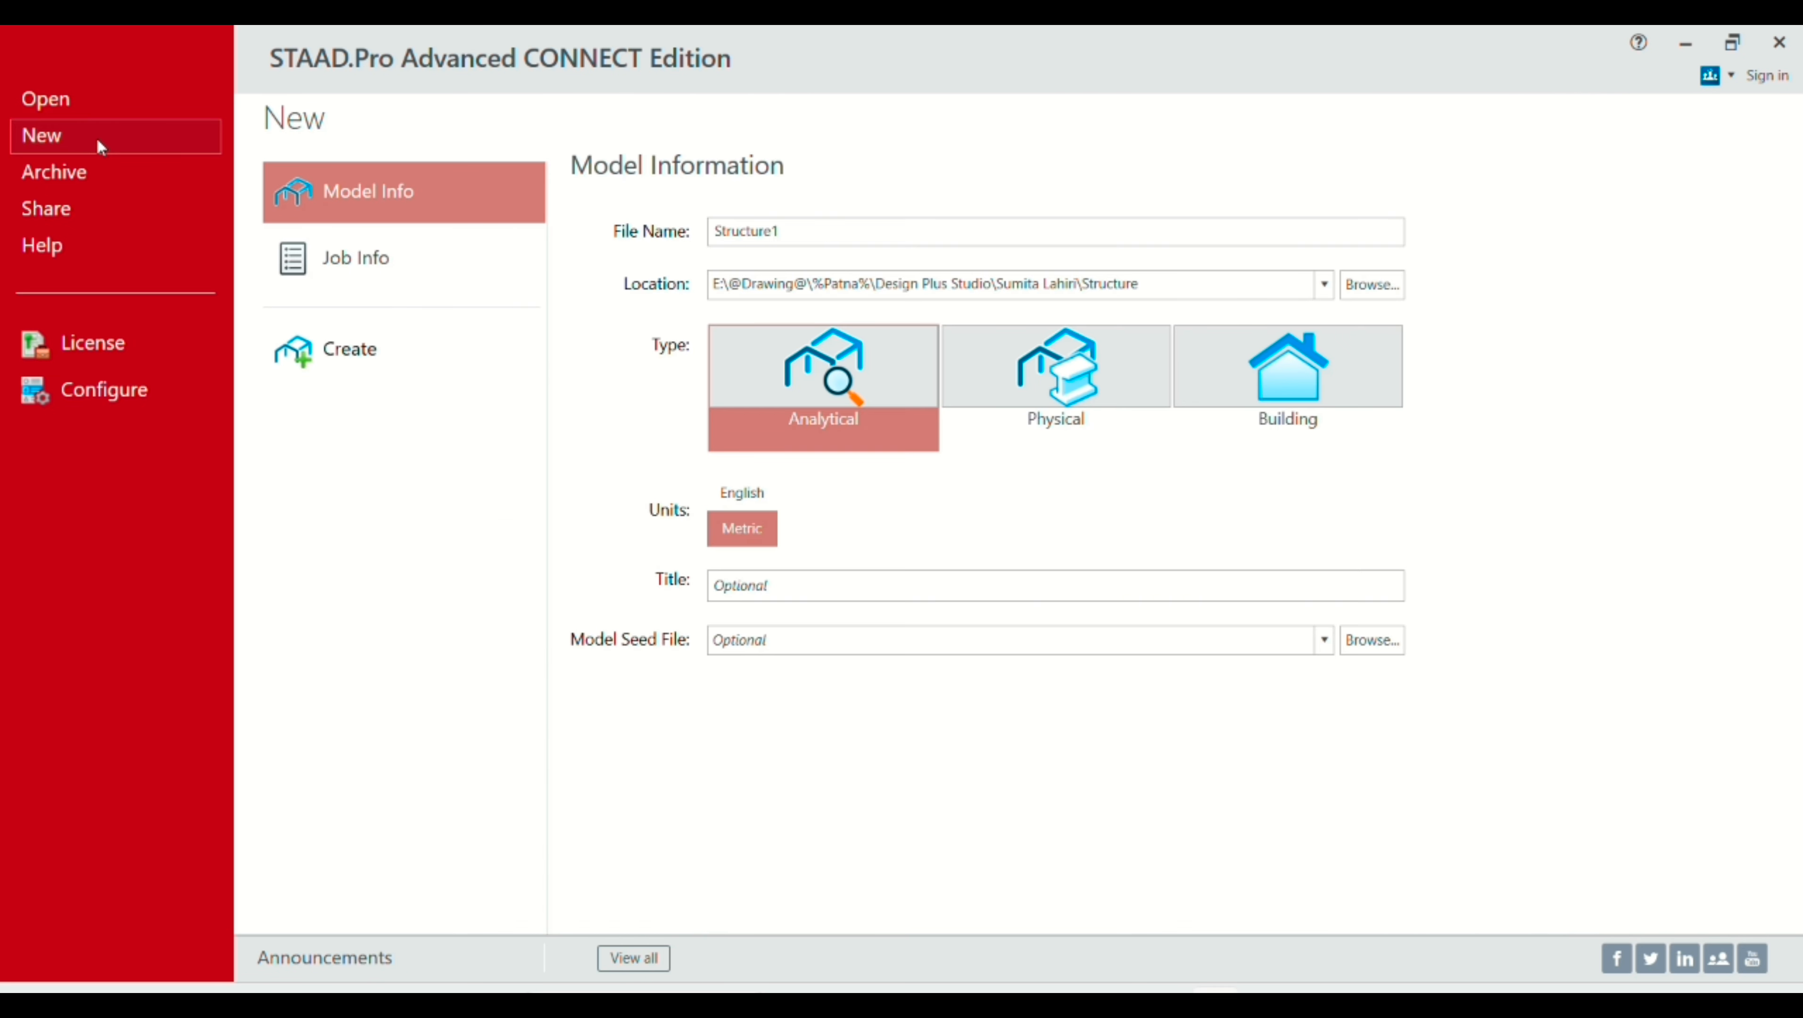
click(790, 230)
drag(794, 233, 683, 250)
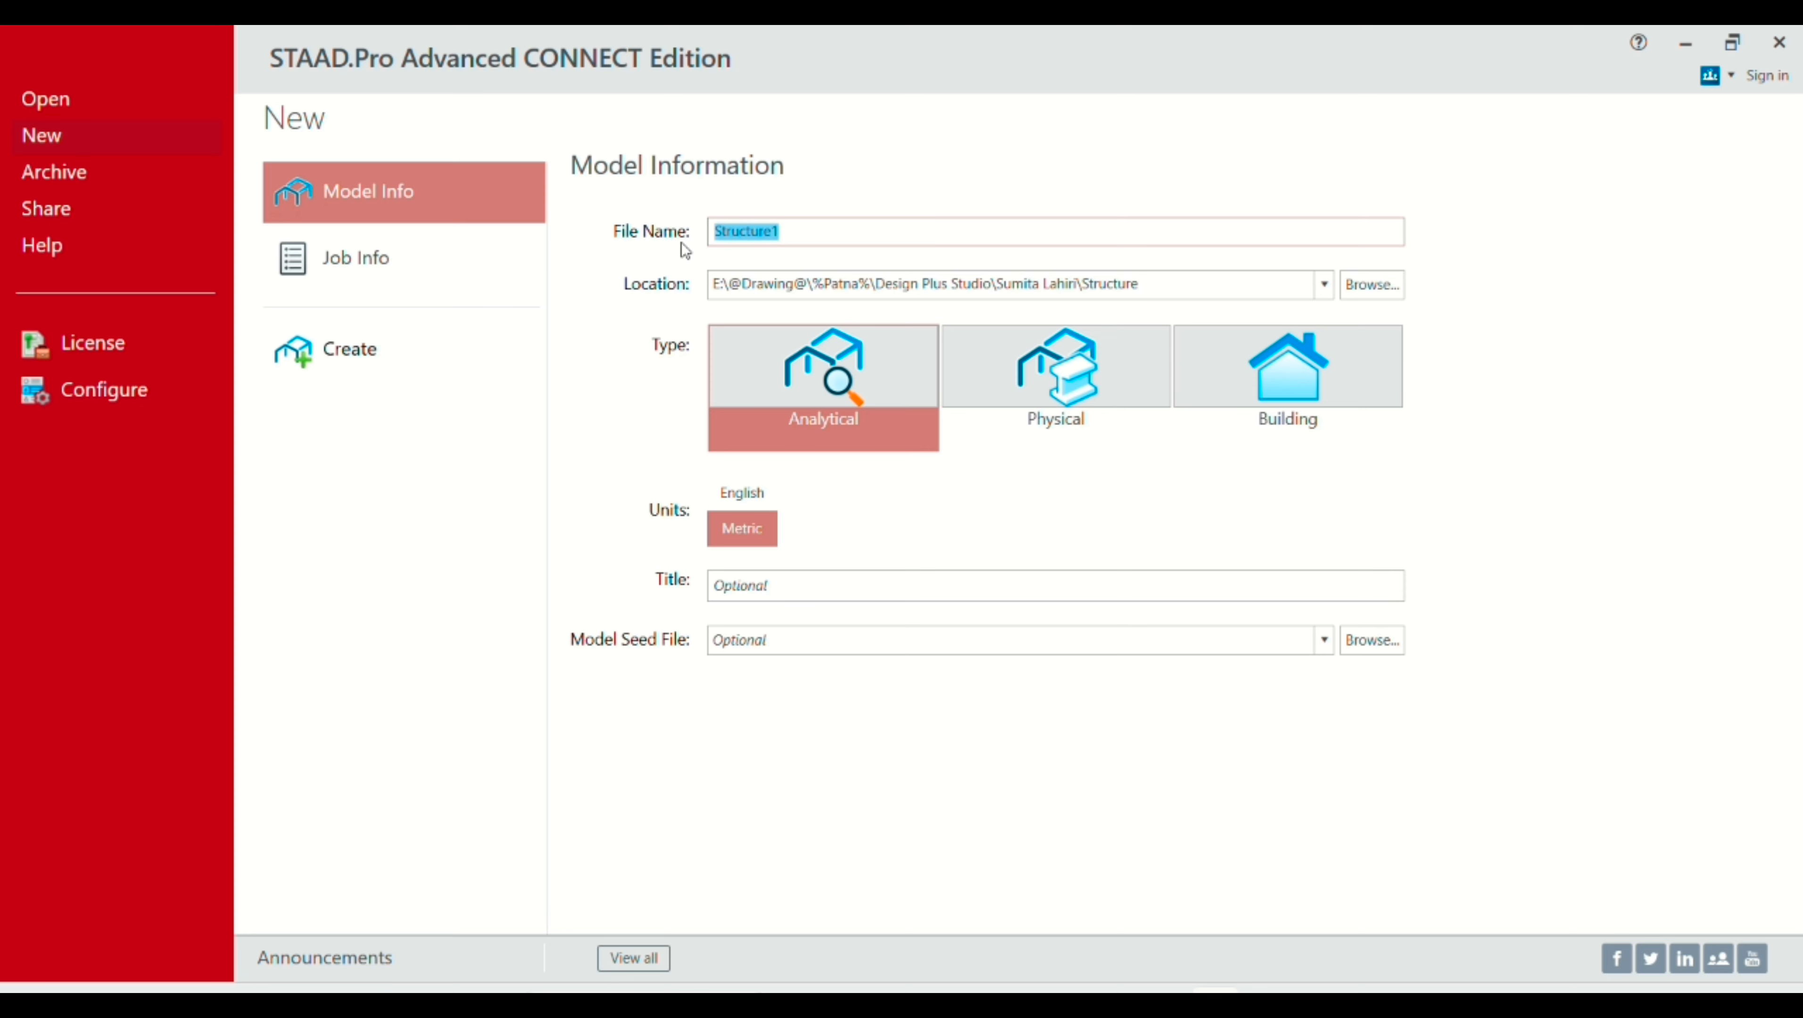
text(Rajkum)
text(j)
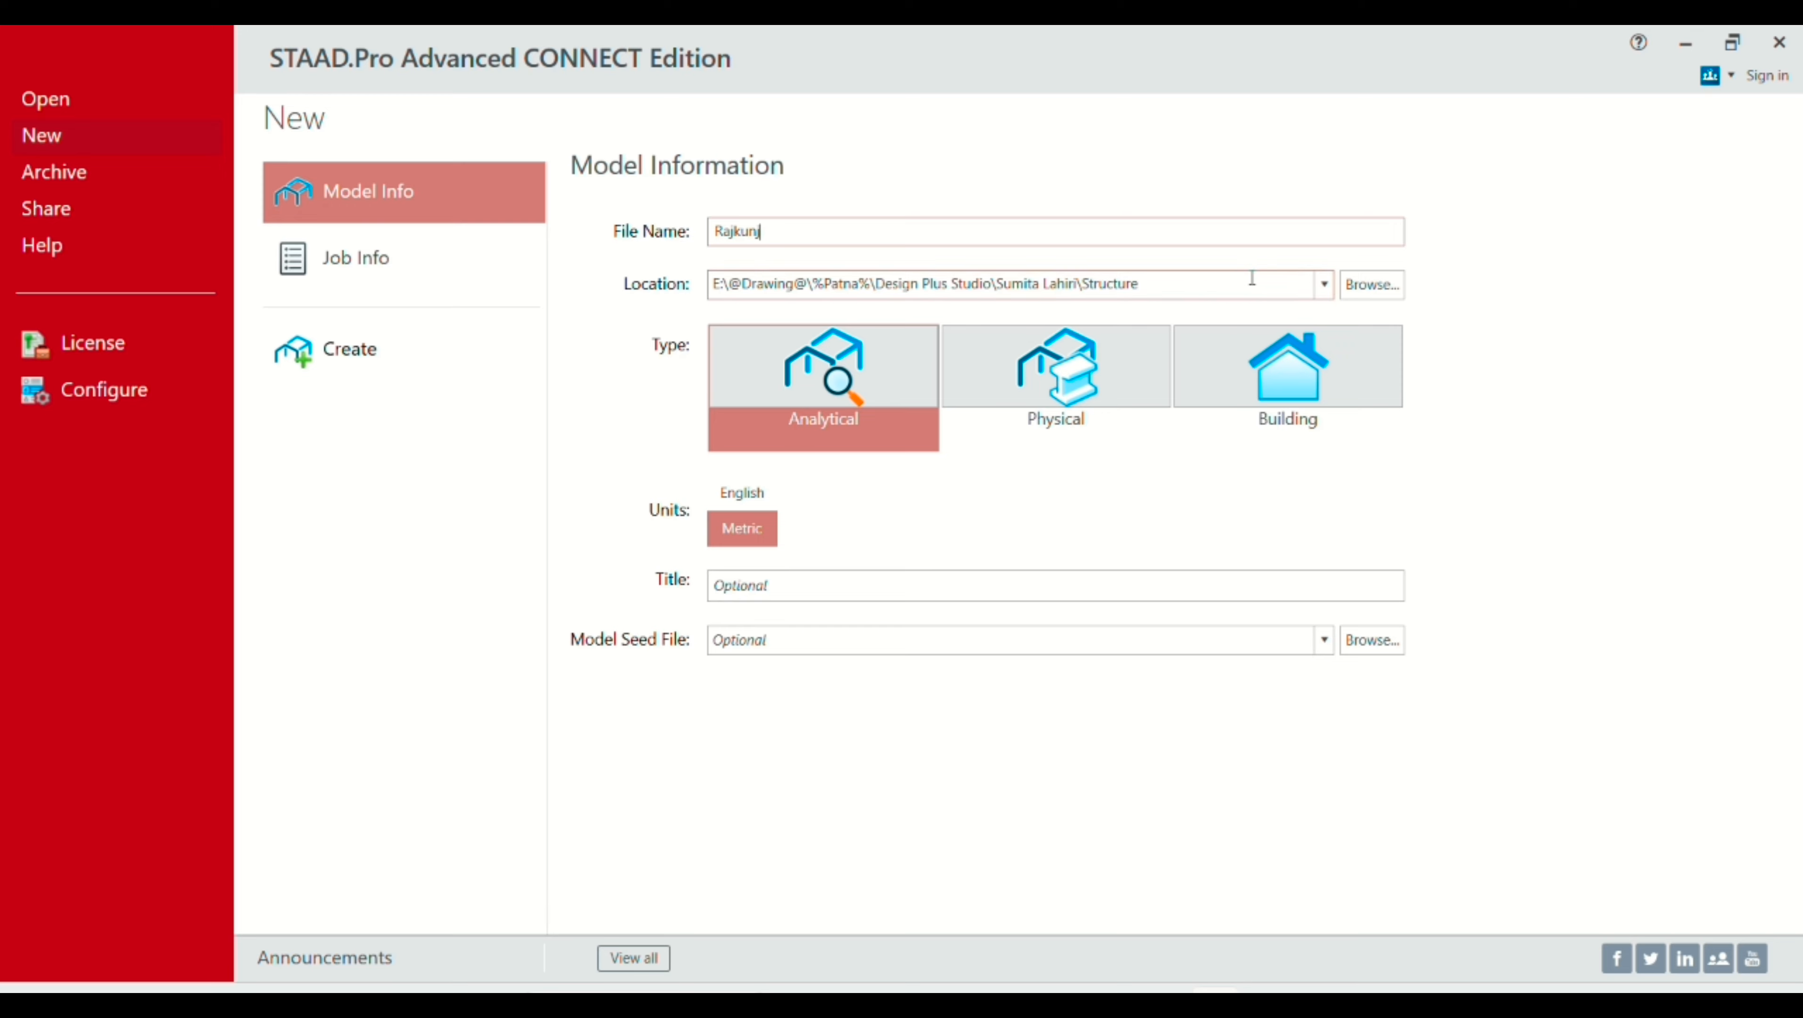
click(1365, 289)
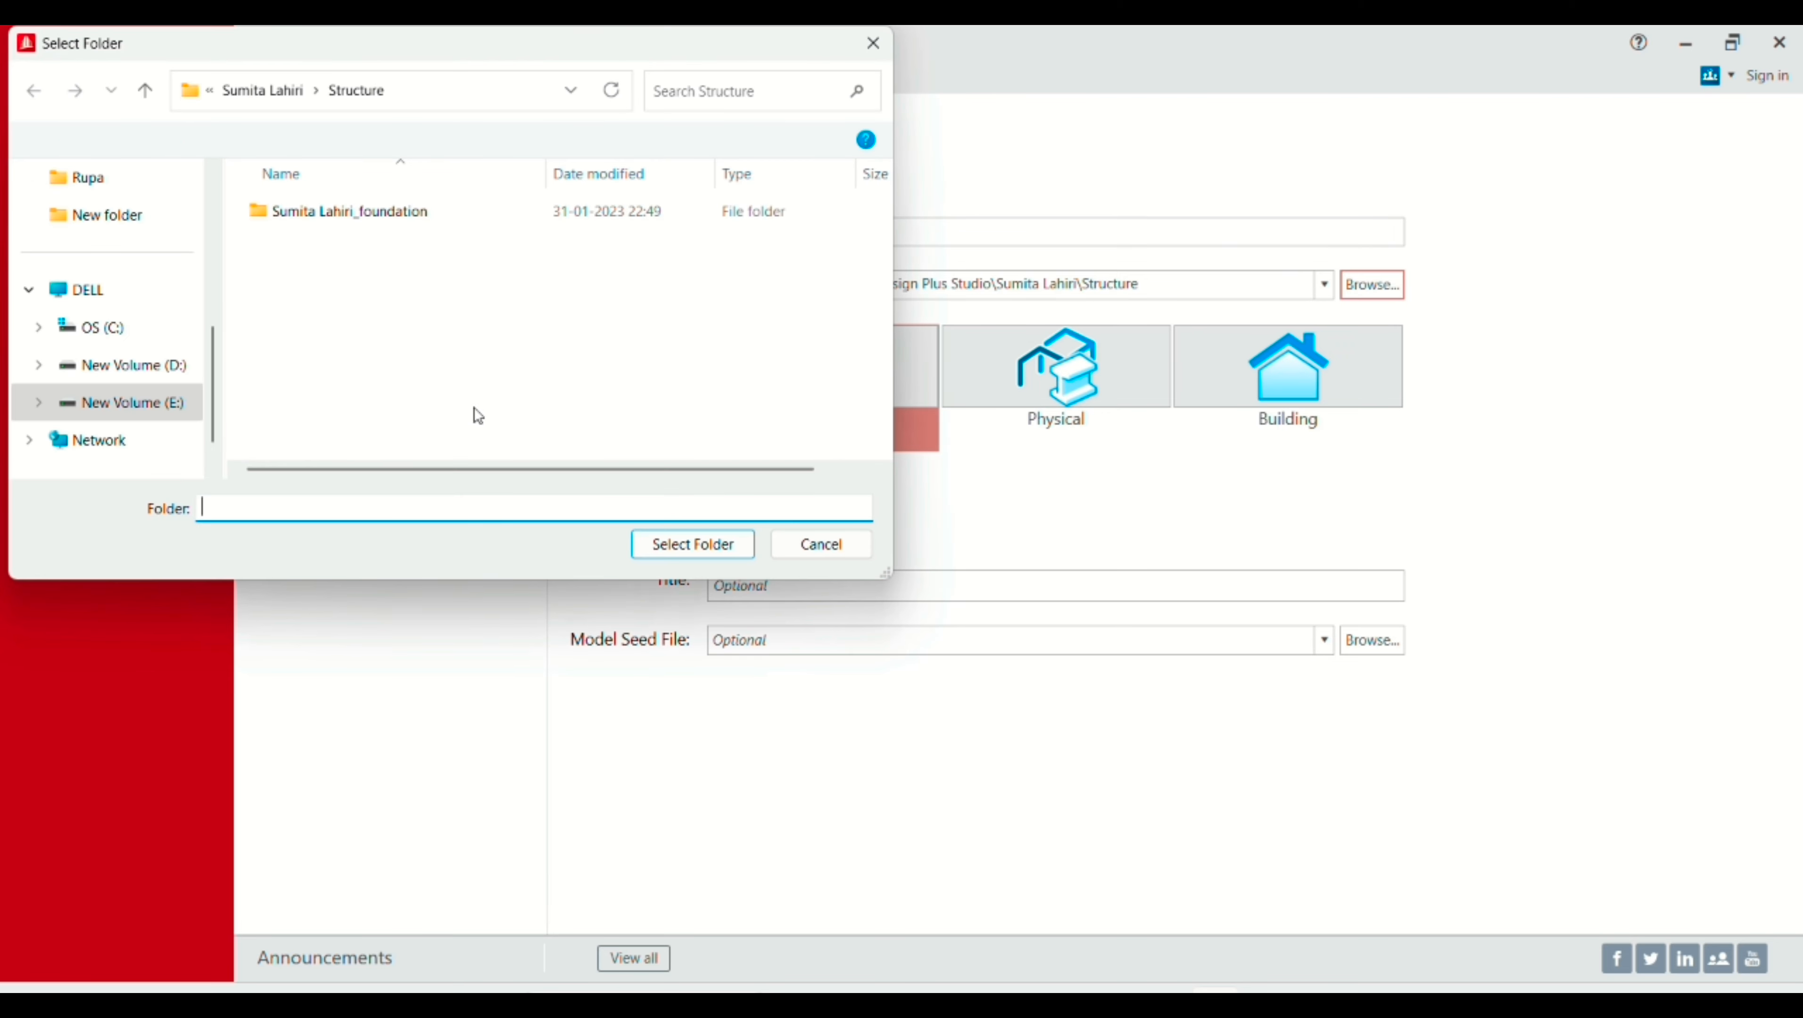
scroll(107, 271, up, 5)
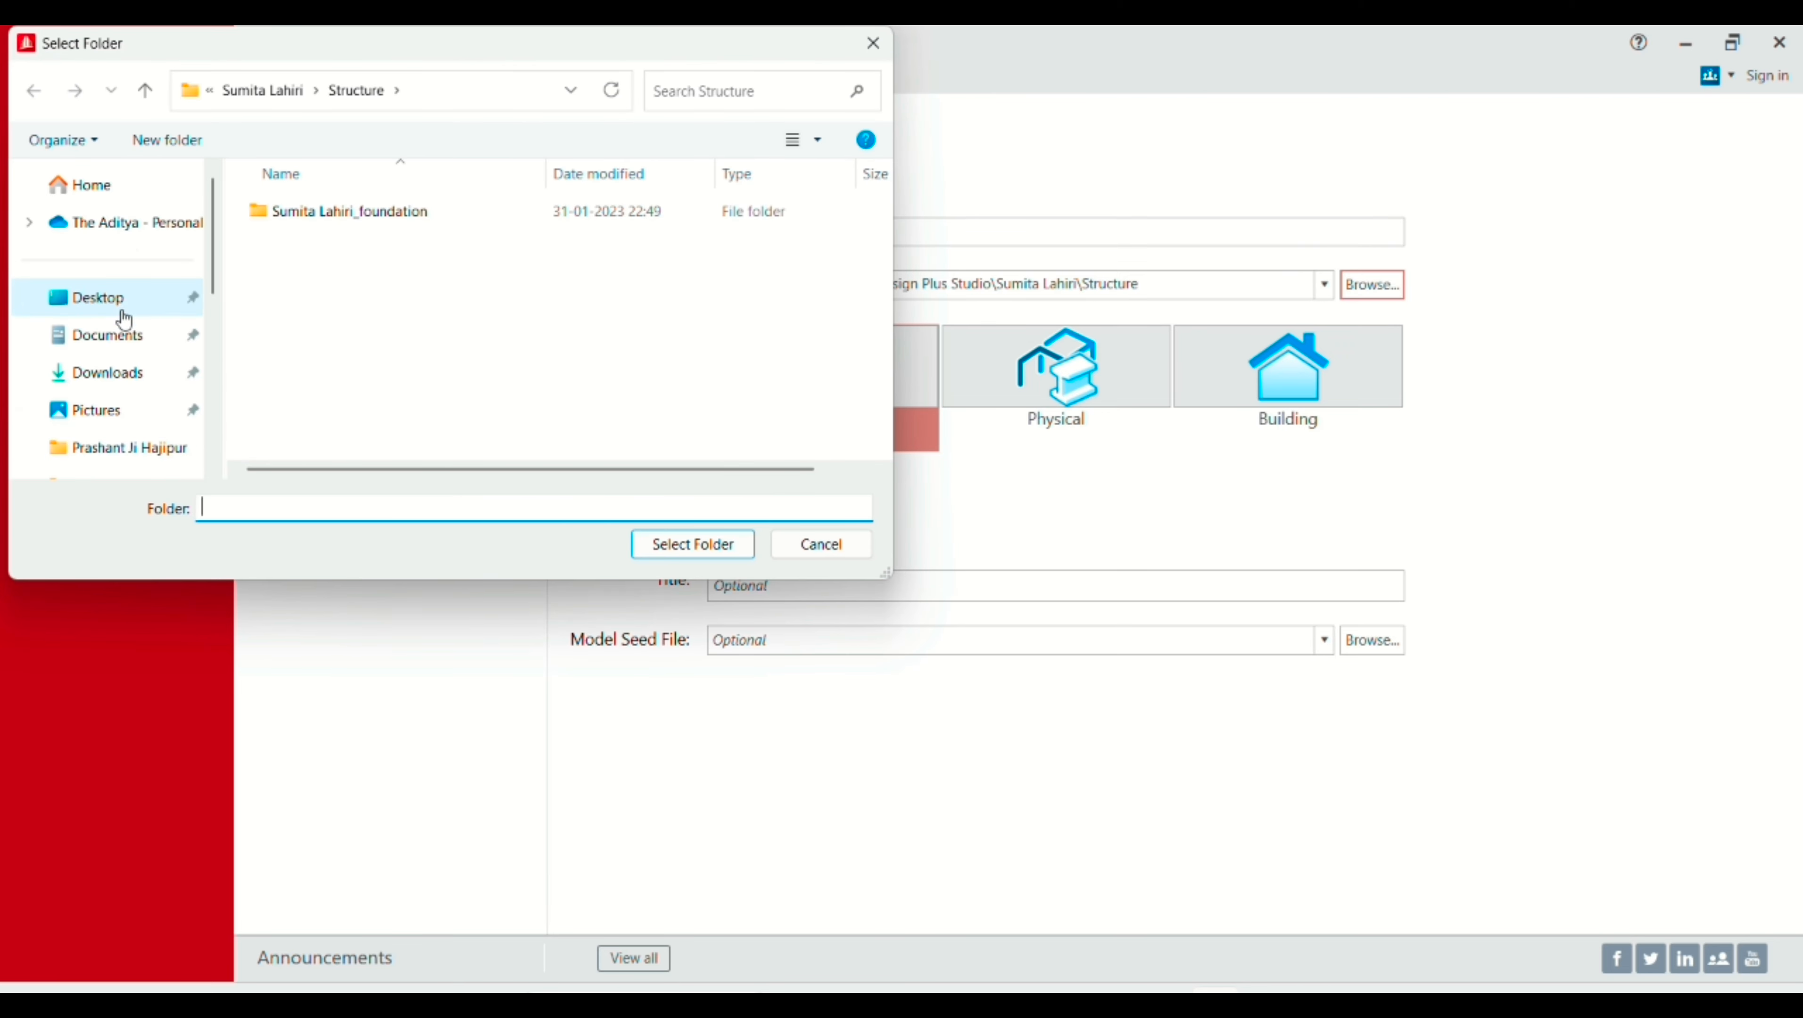
click(123, 305)
double_click(331, 241)
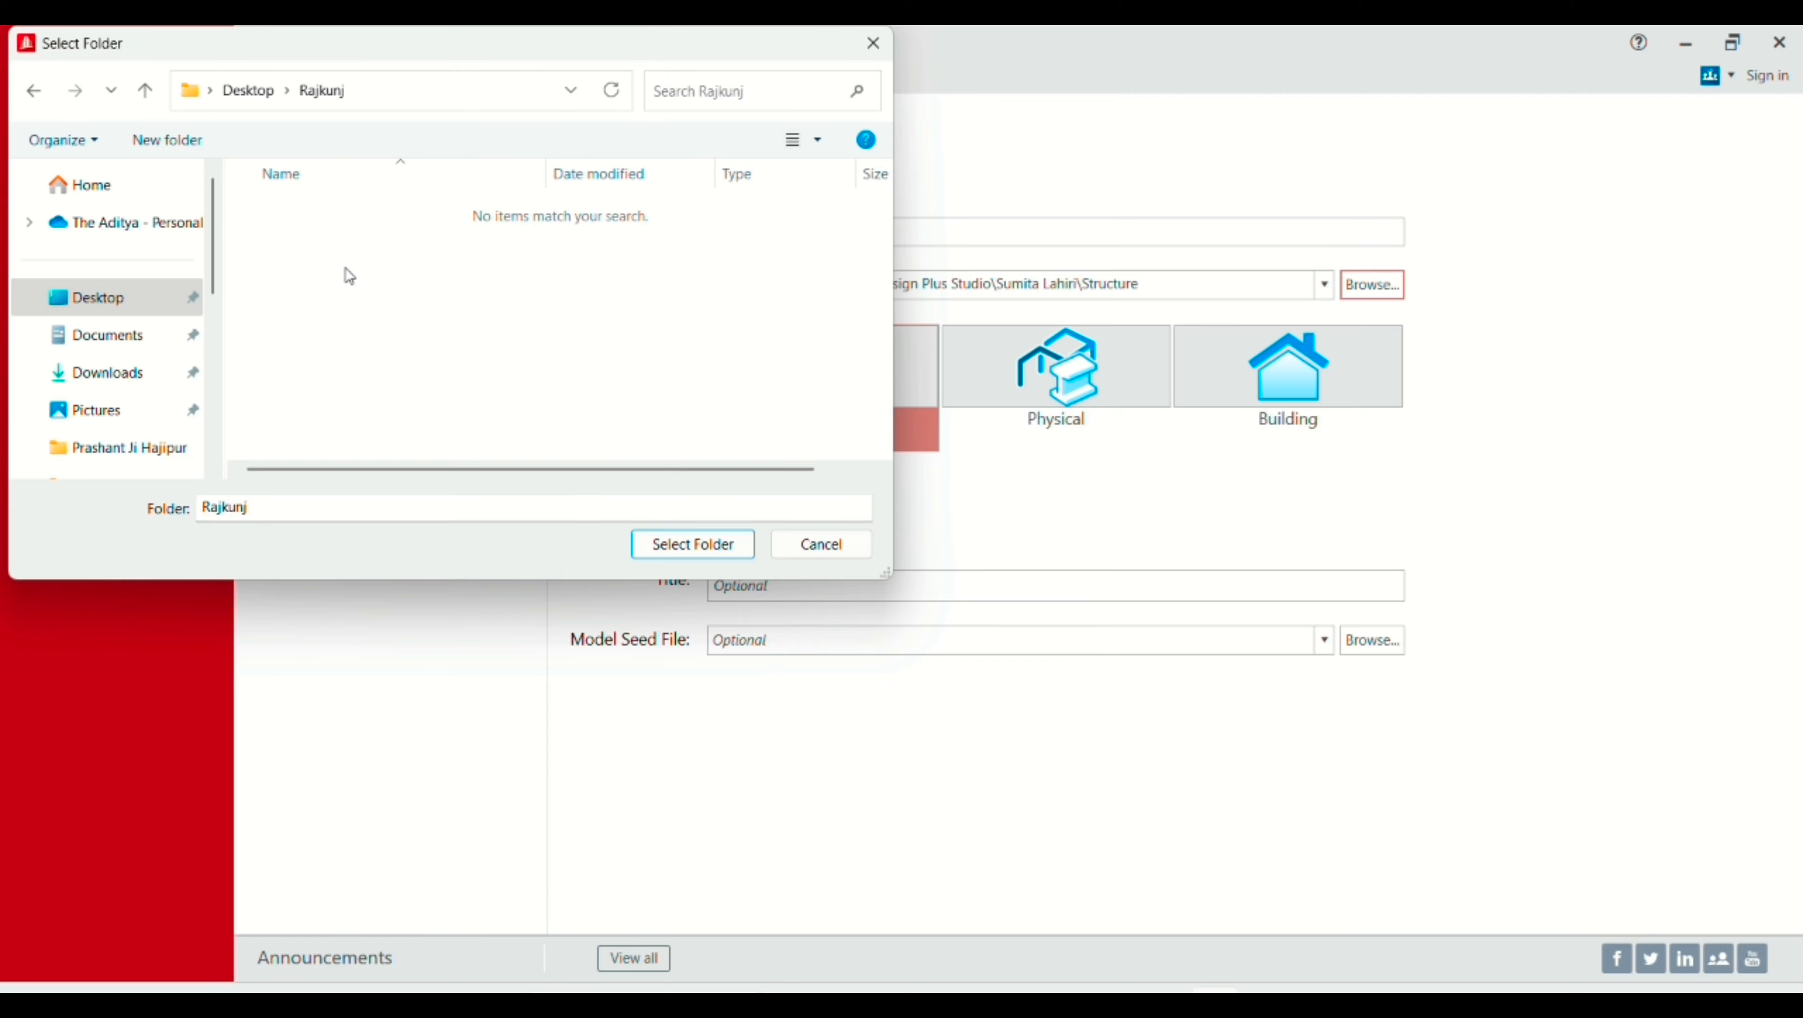
click(671, 542)
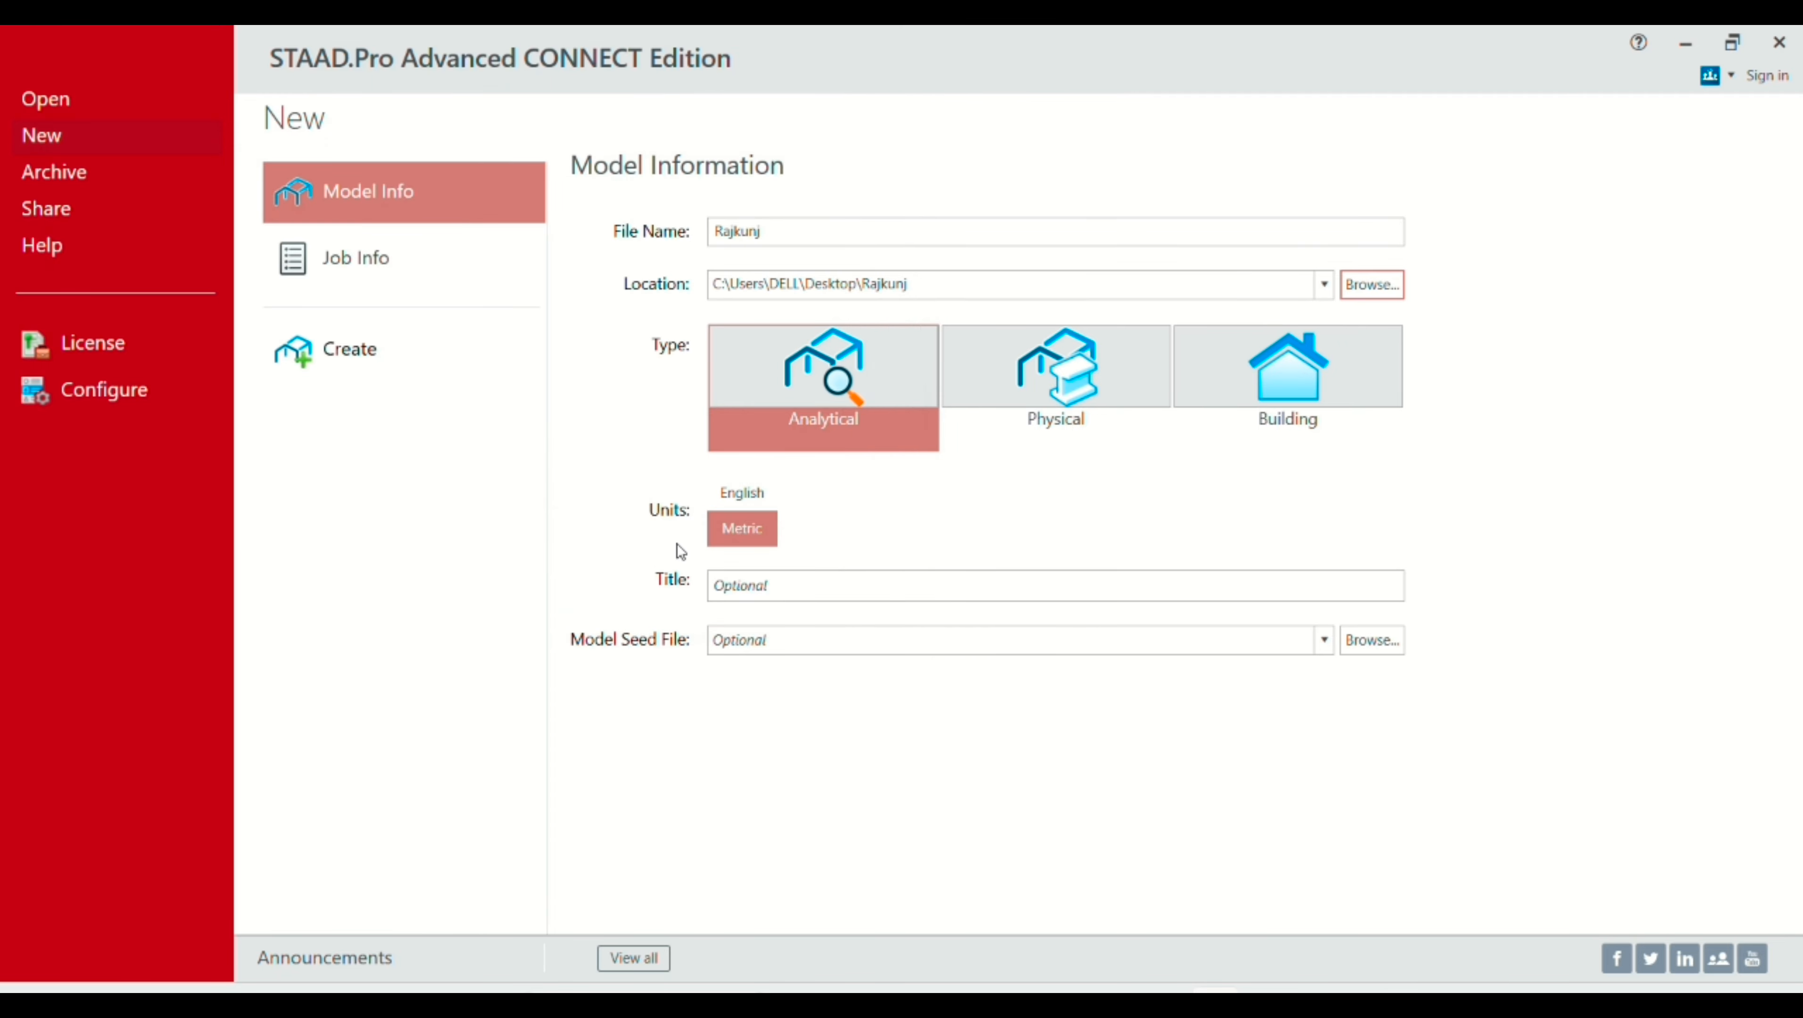
click(345, 360)
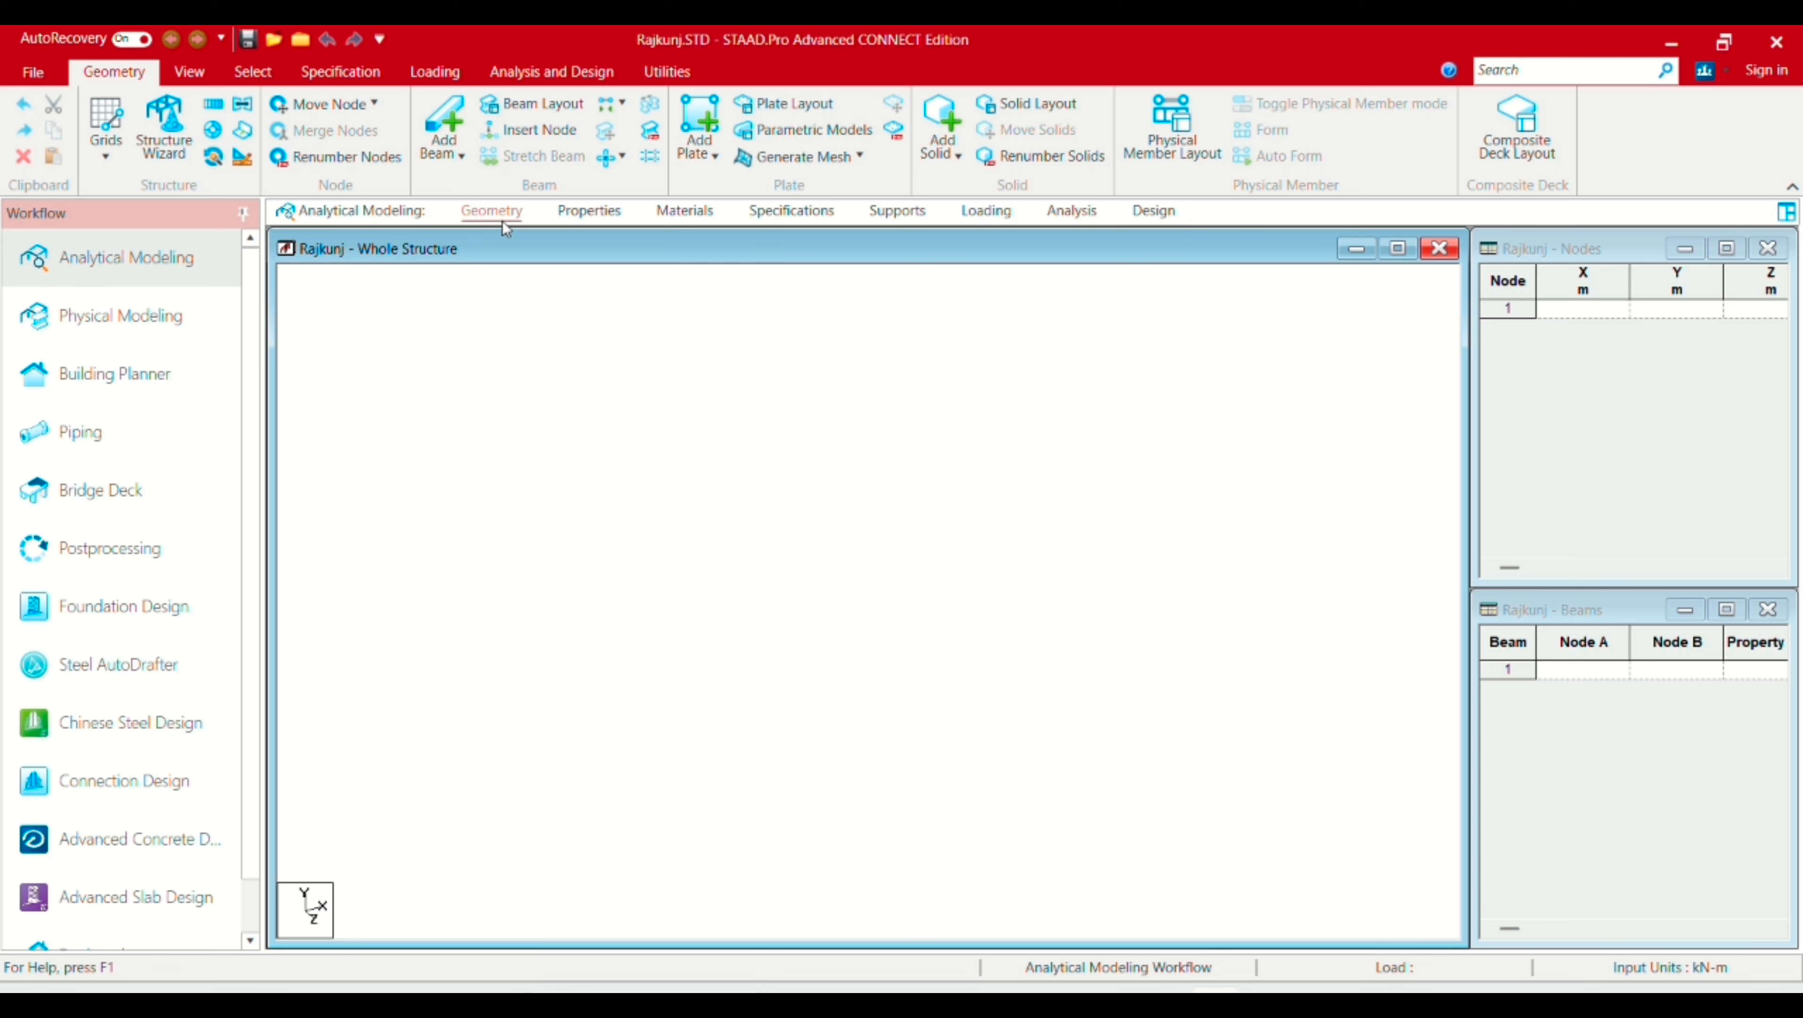
click(586, 214)
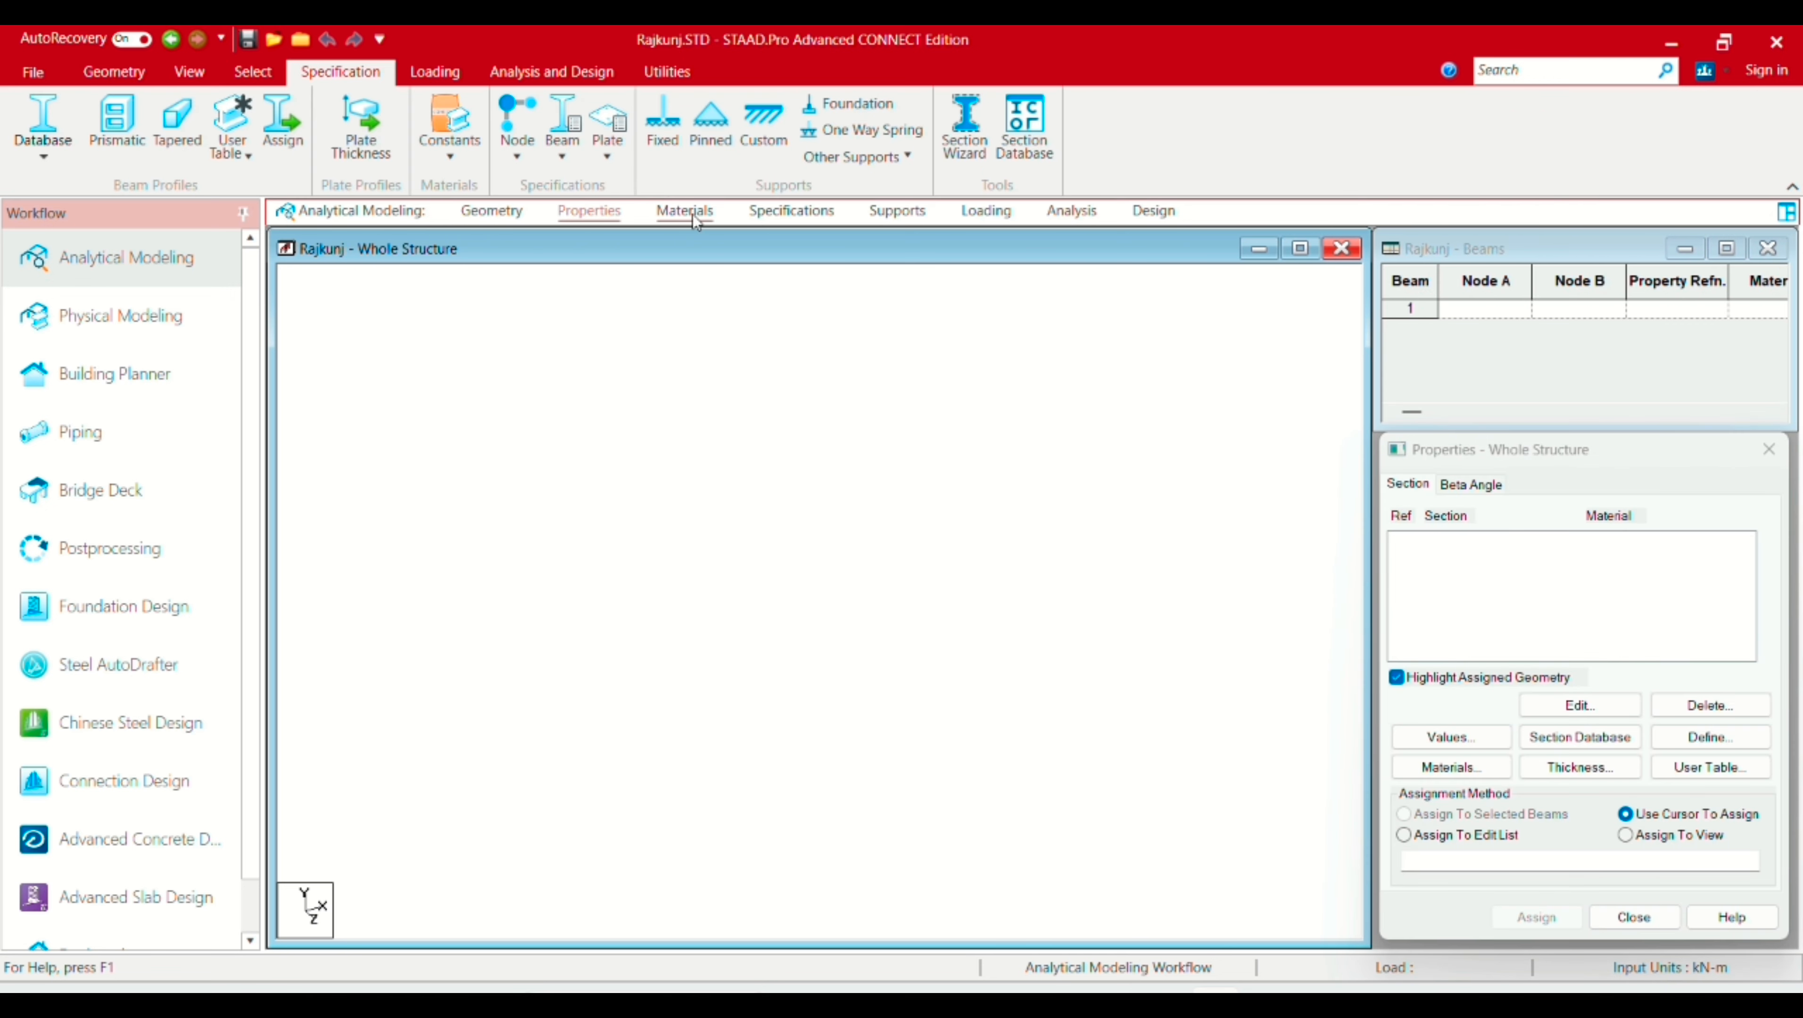
click(686, 213)
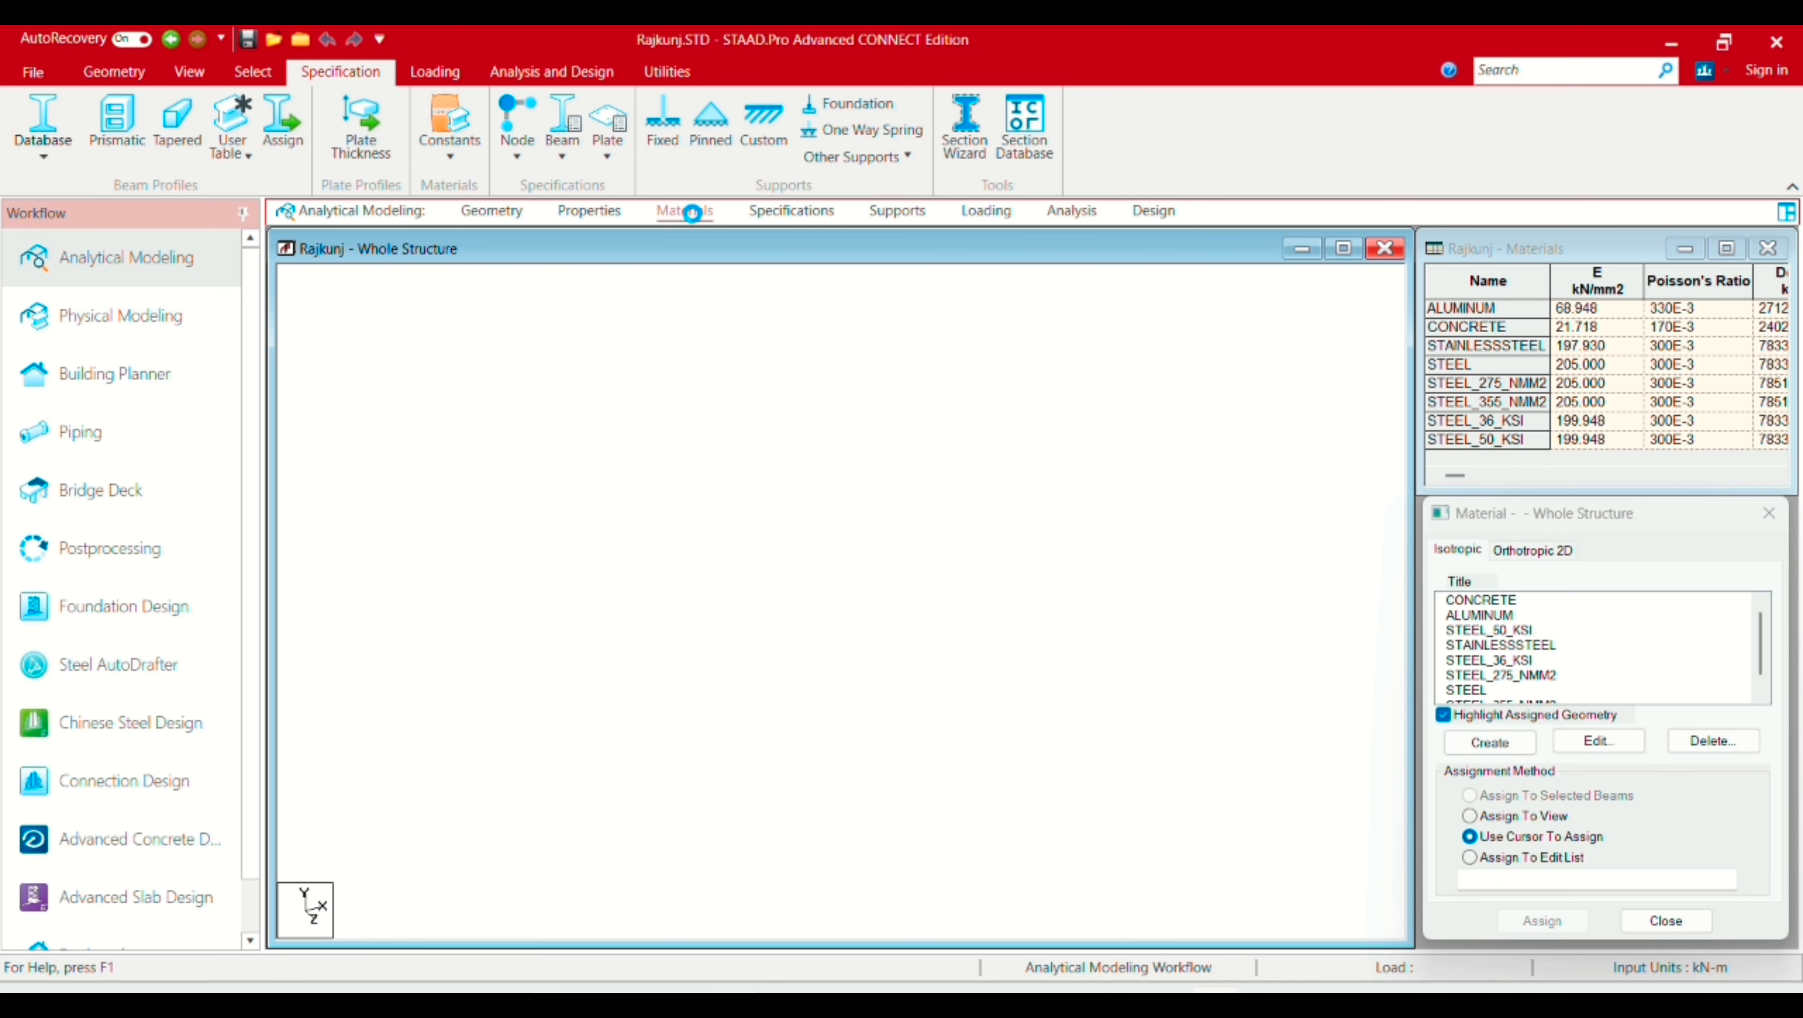
click(790, 213)
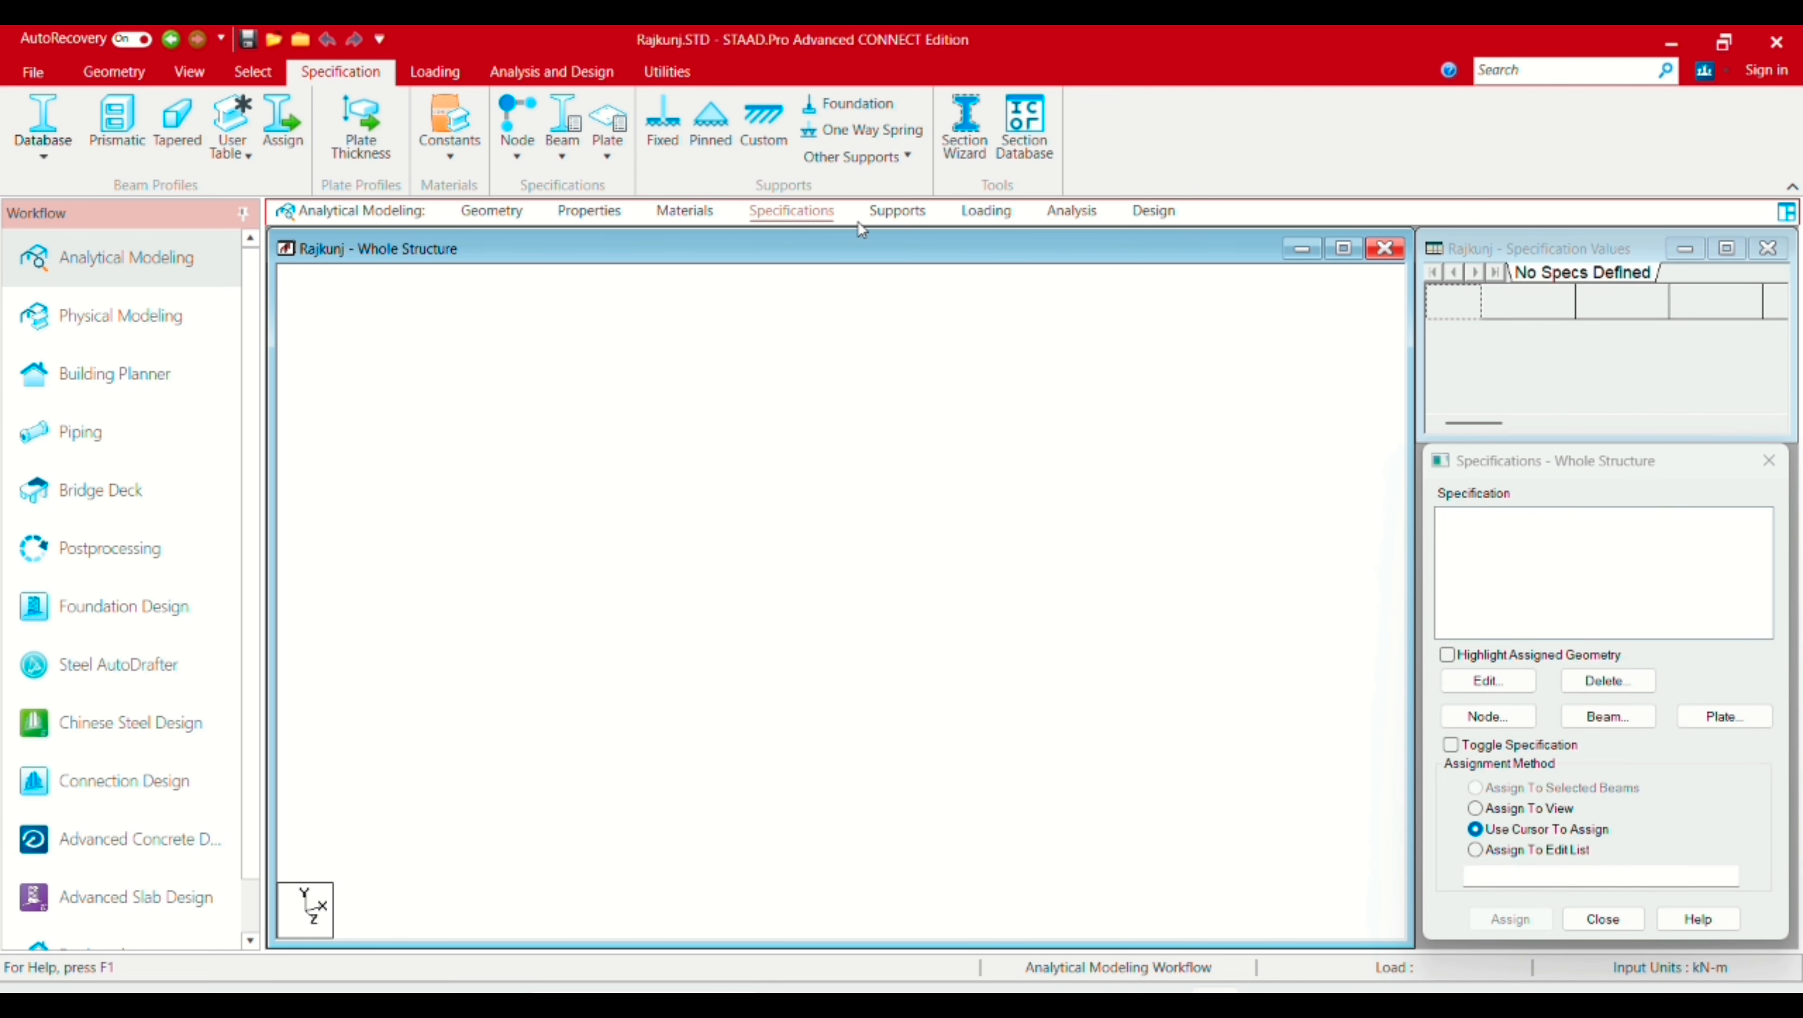
click(898, 212)
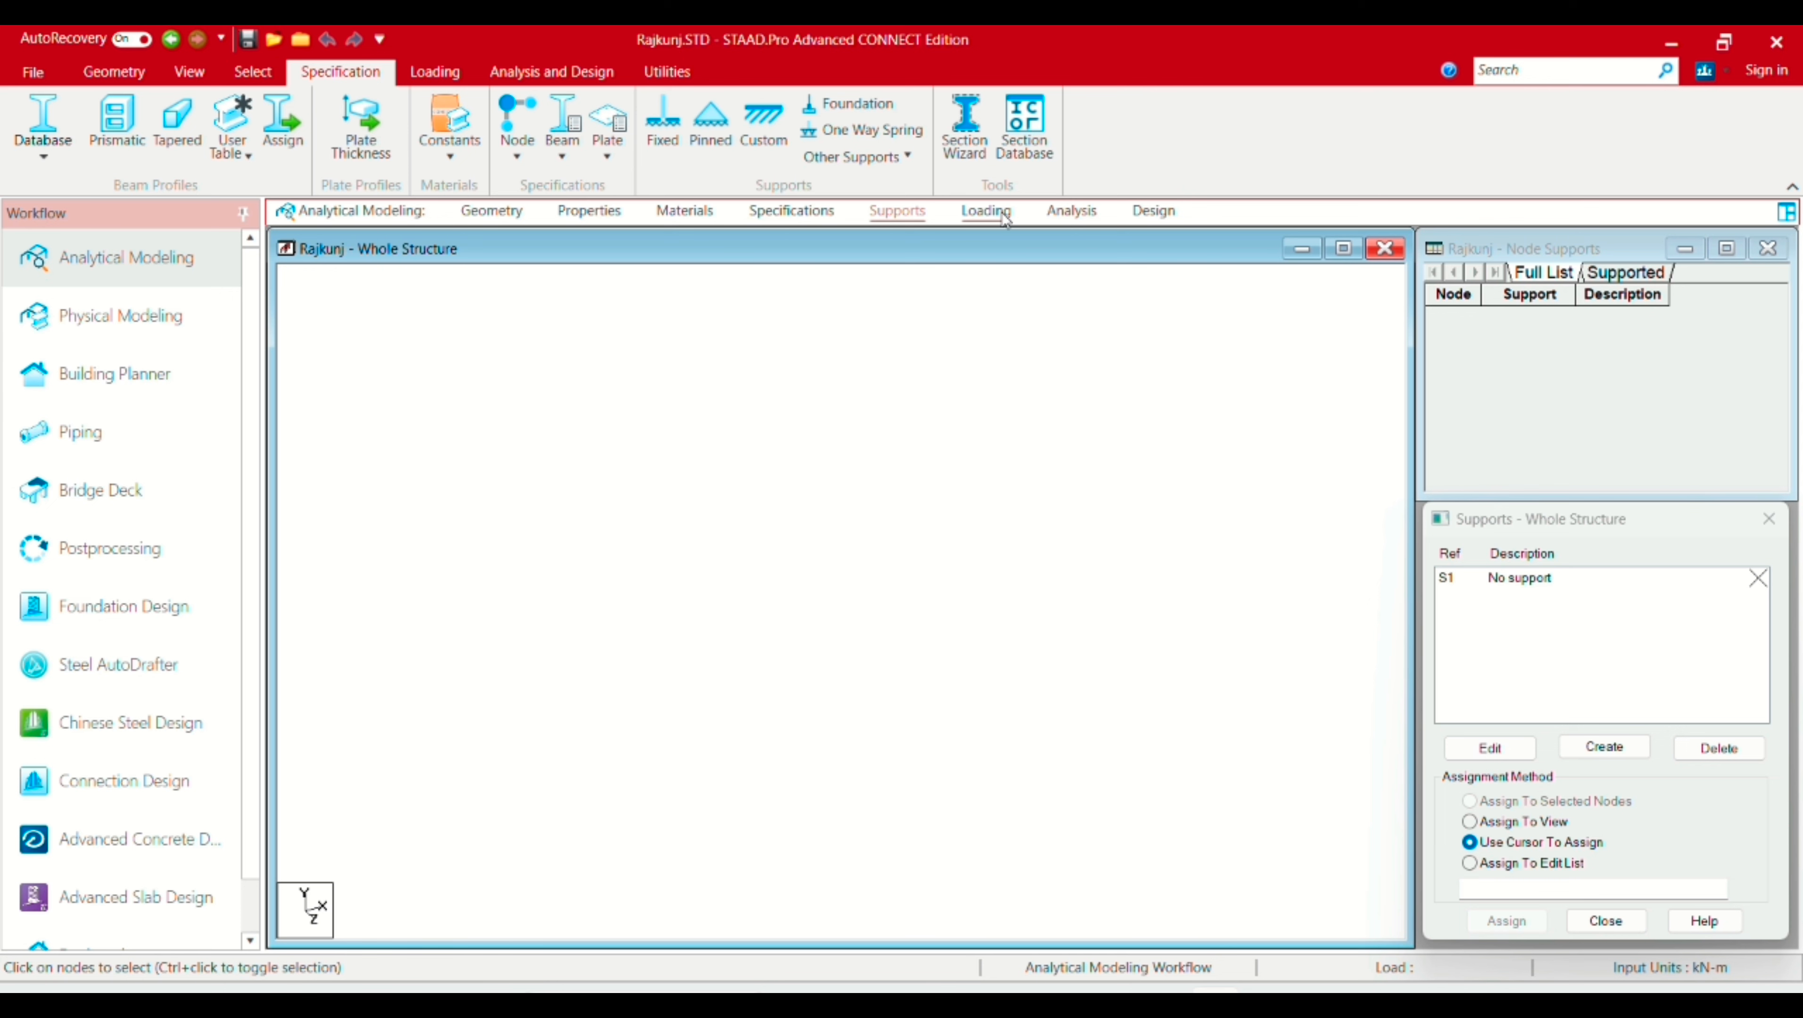
click(1004, 214)
click(1084, 215)
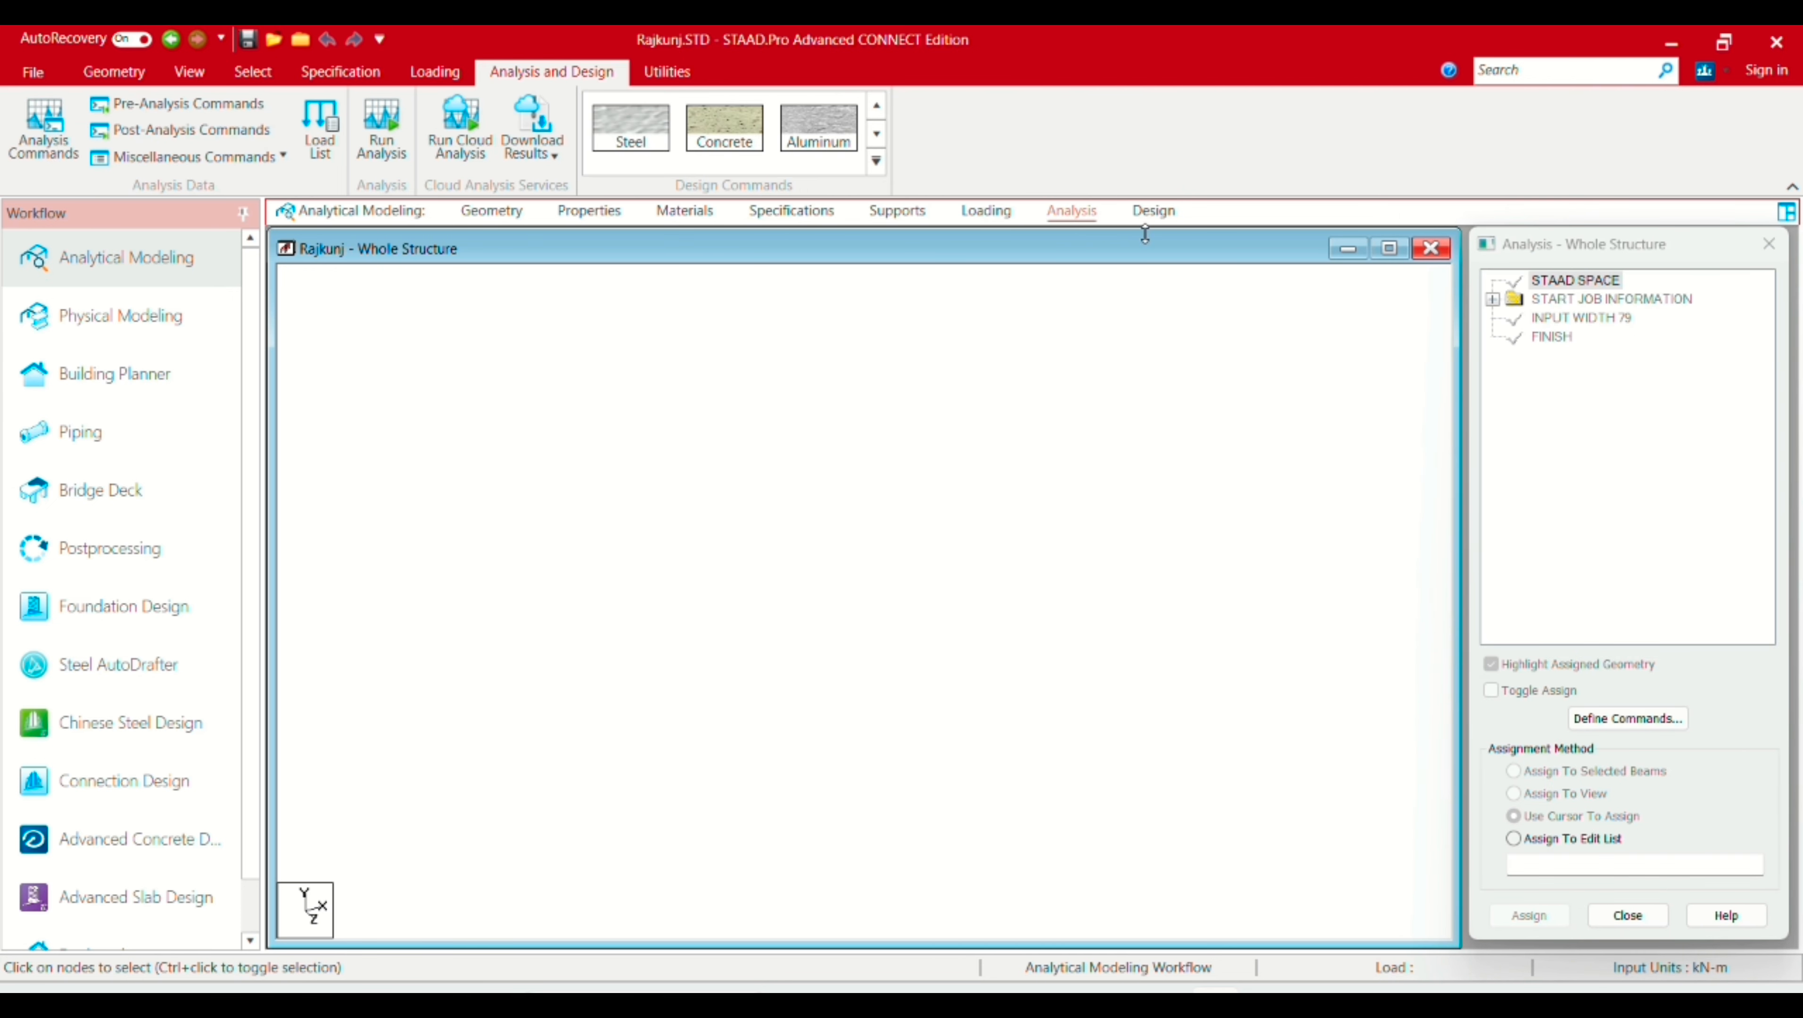
click(1150, 217)
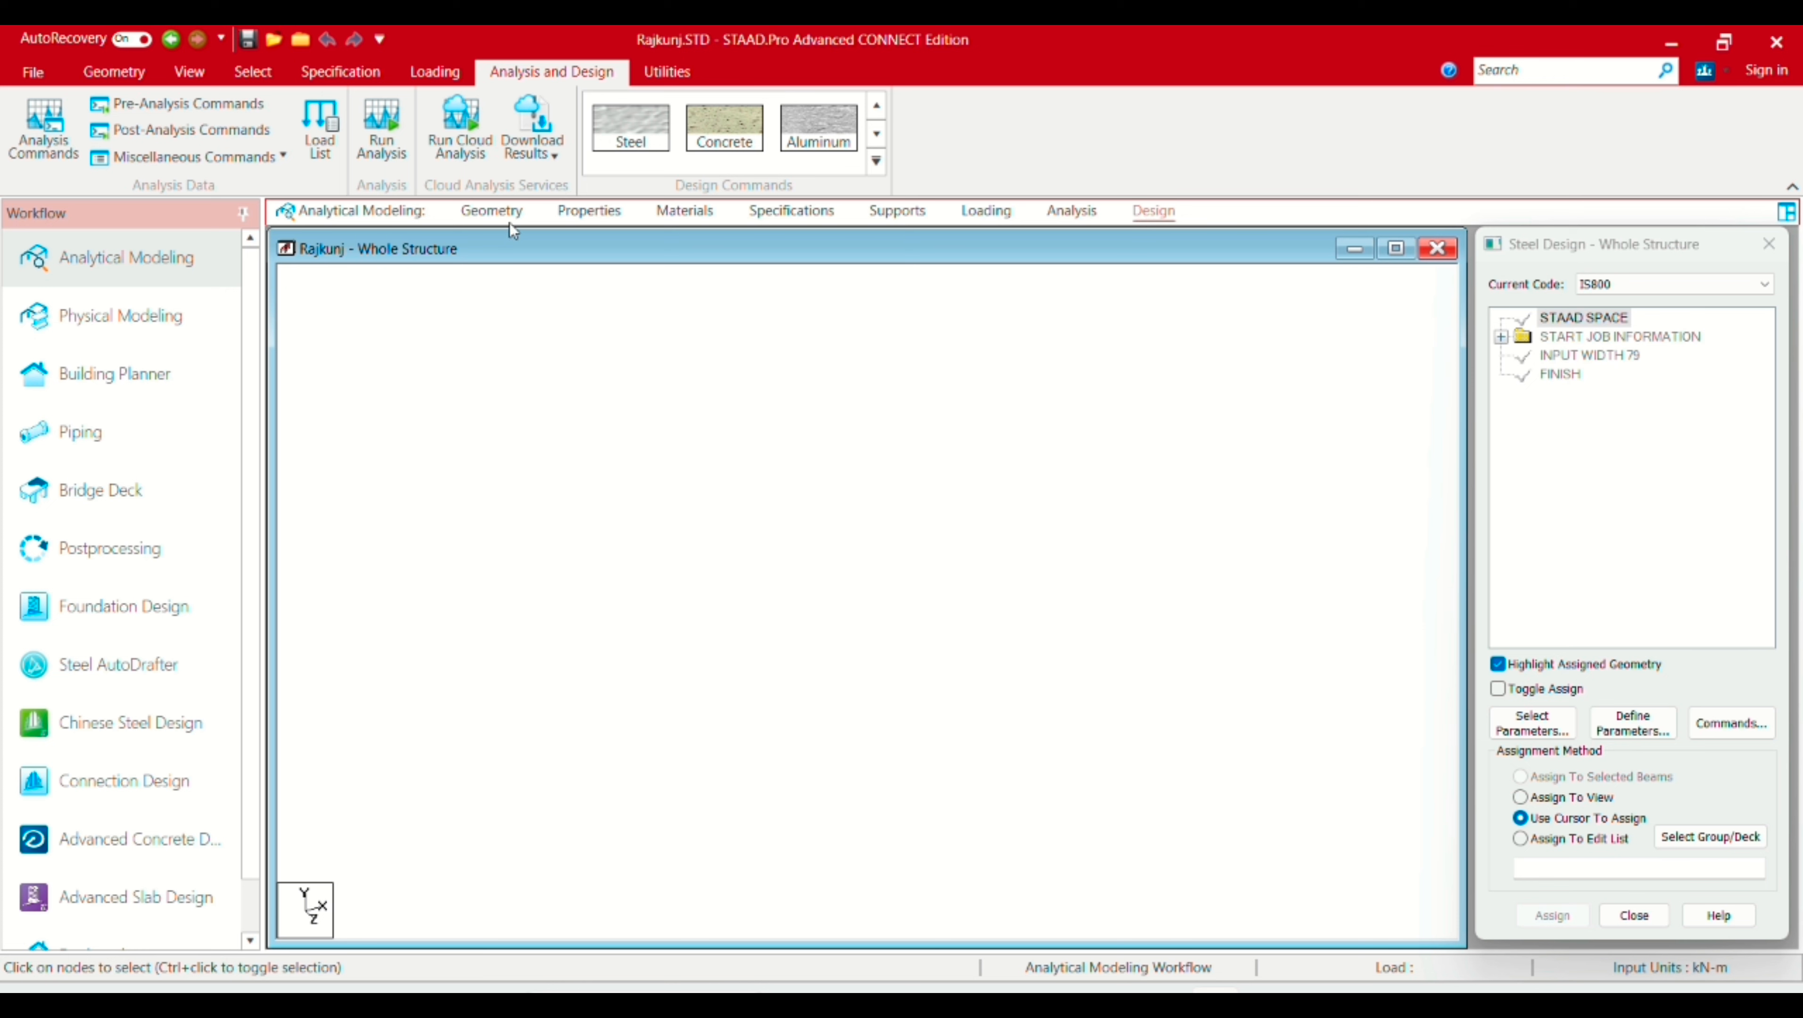
click(507, 225)
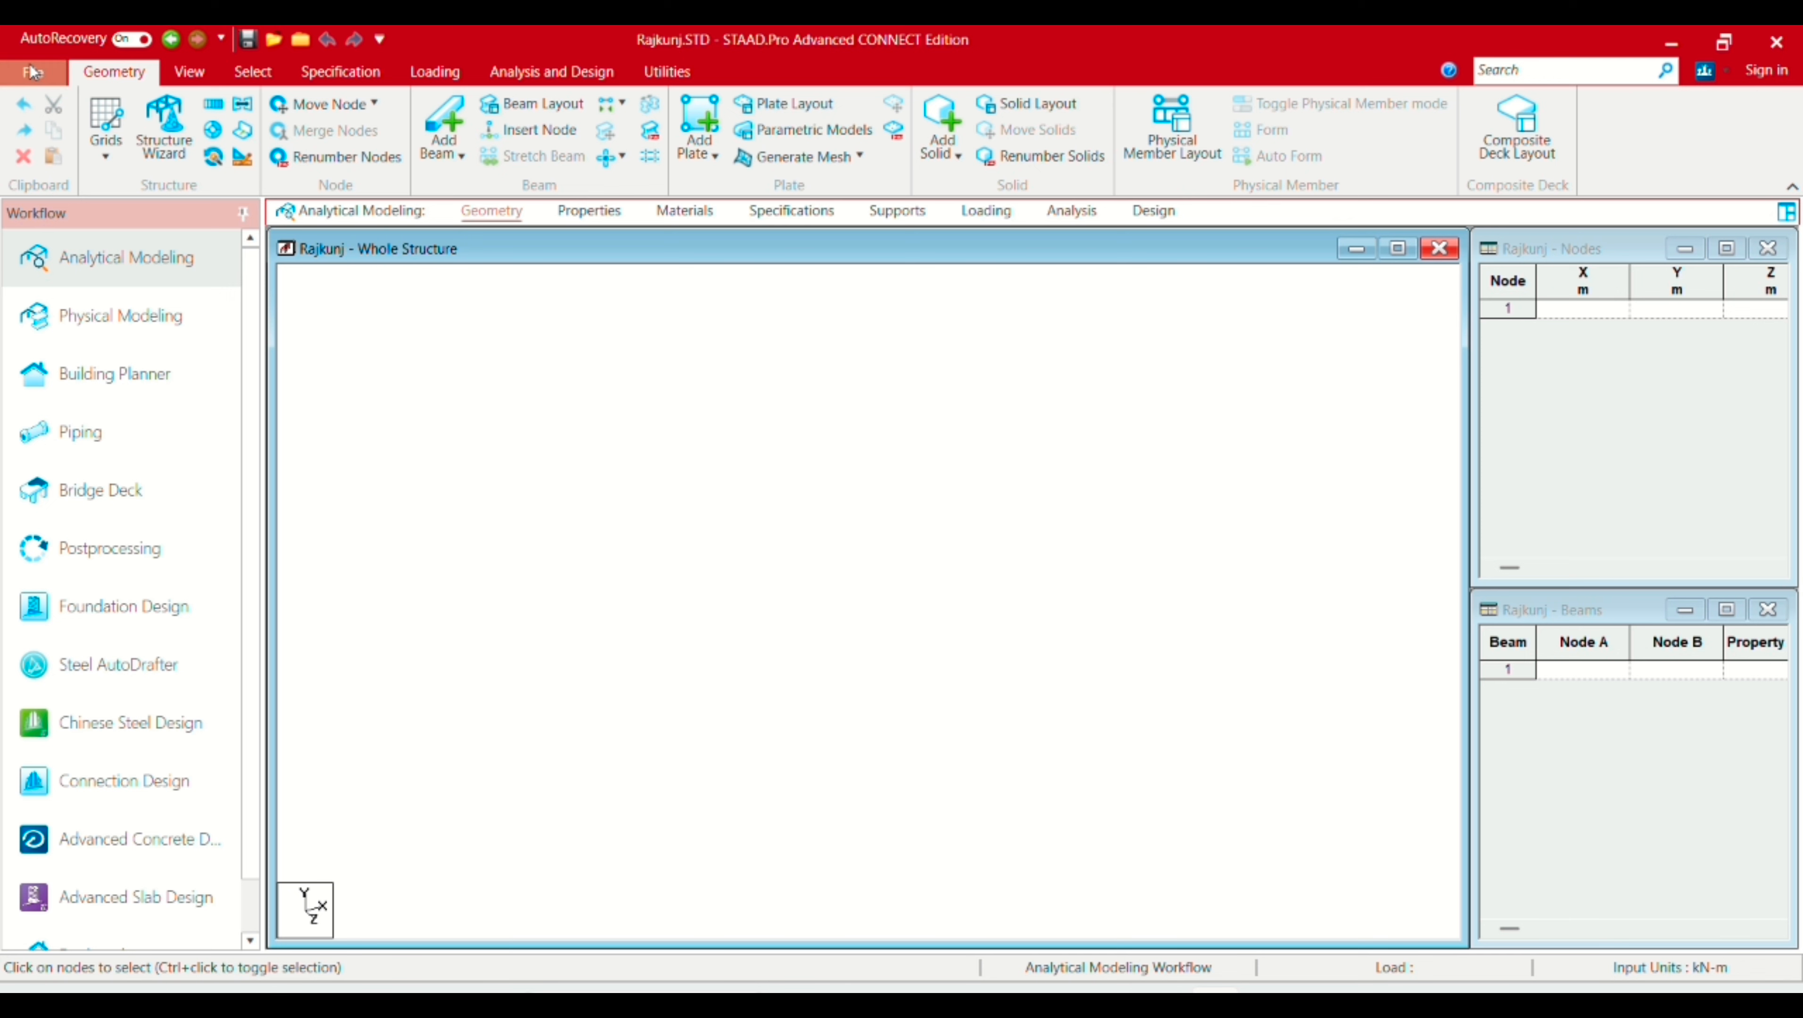
Step: Start a DXF import and choose the Raj Kunj1 DXF file
click(32, 74)
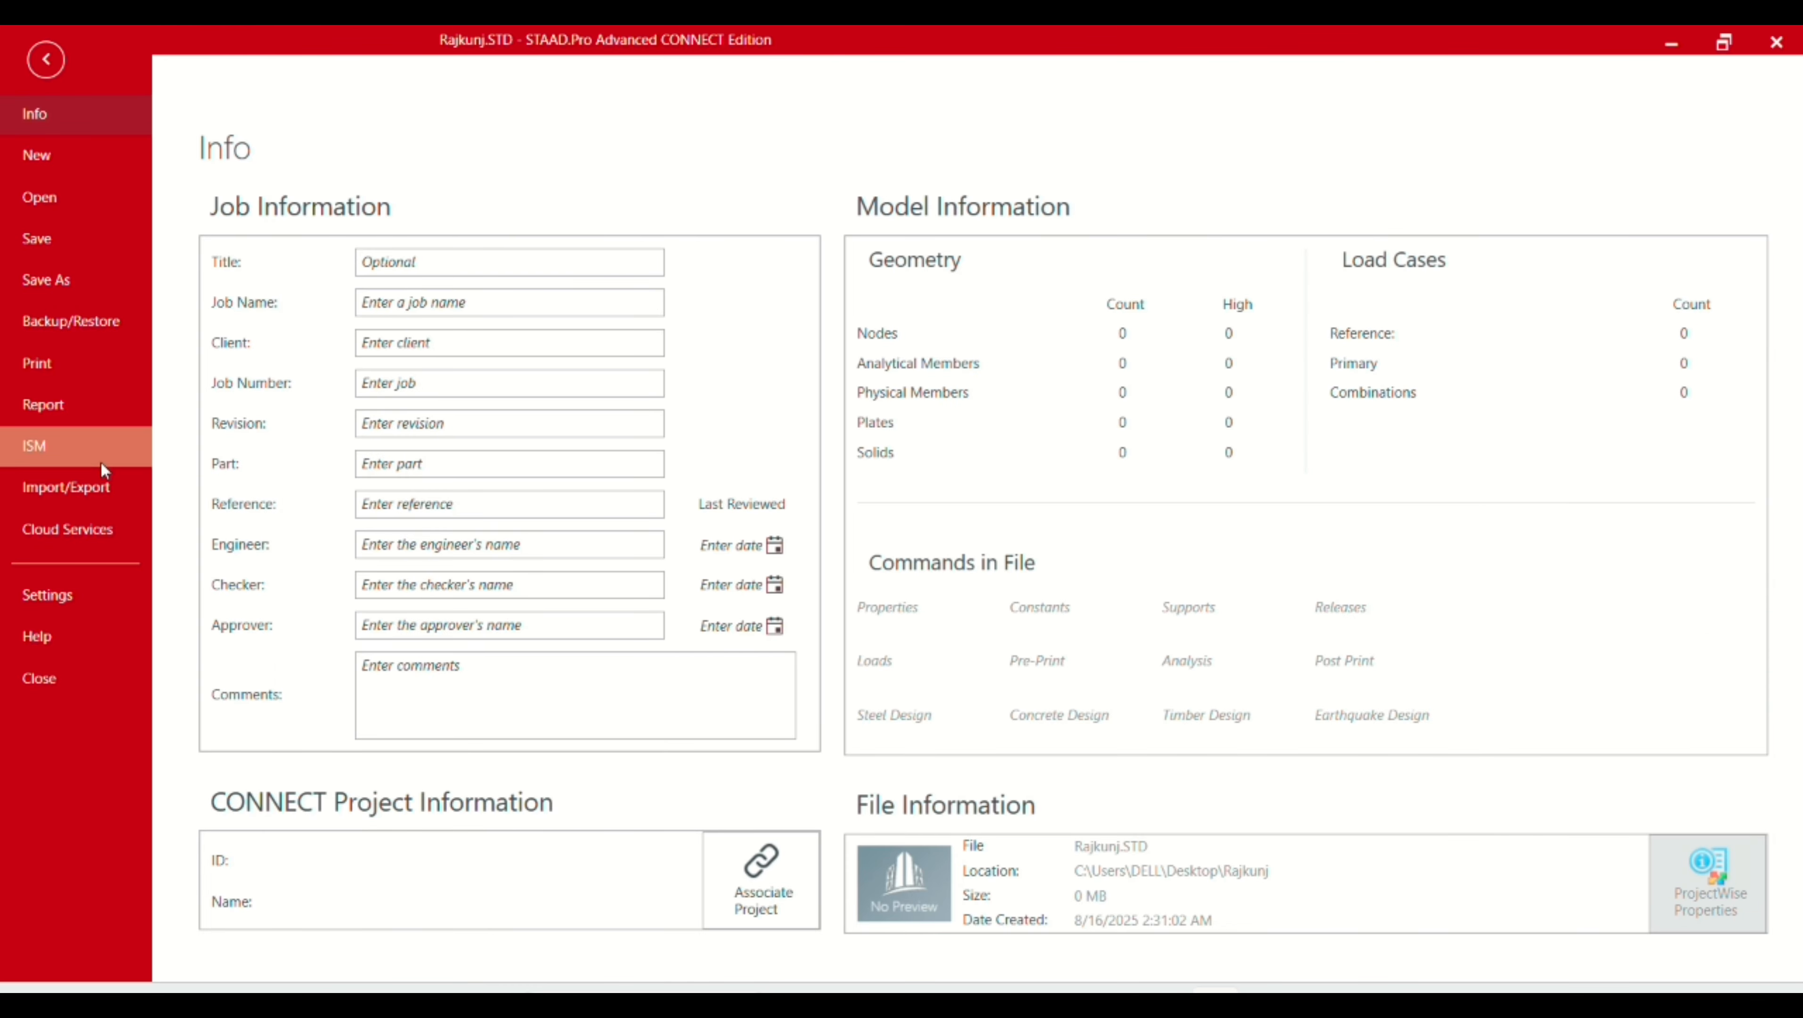
click(80, 495)
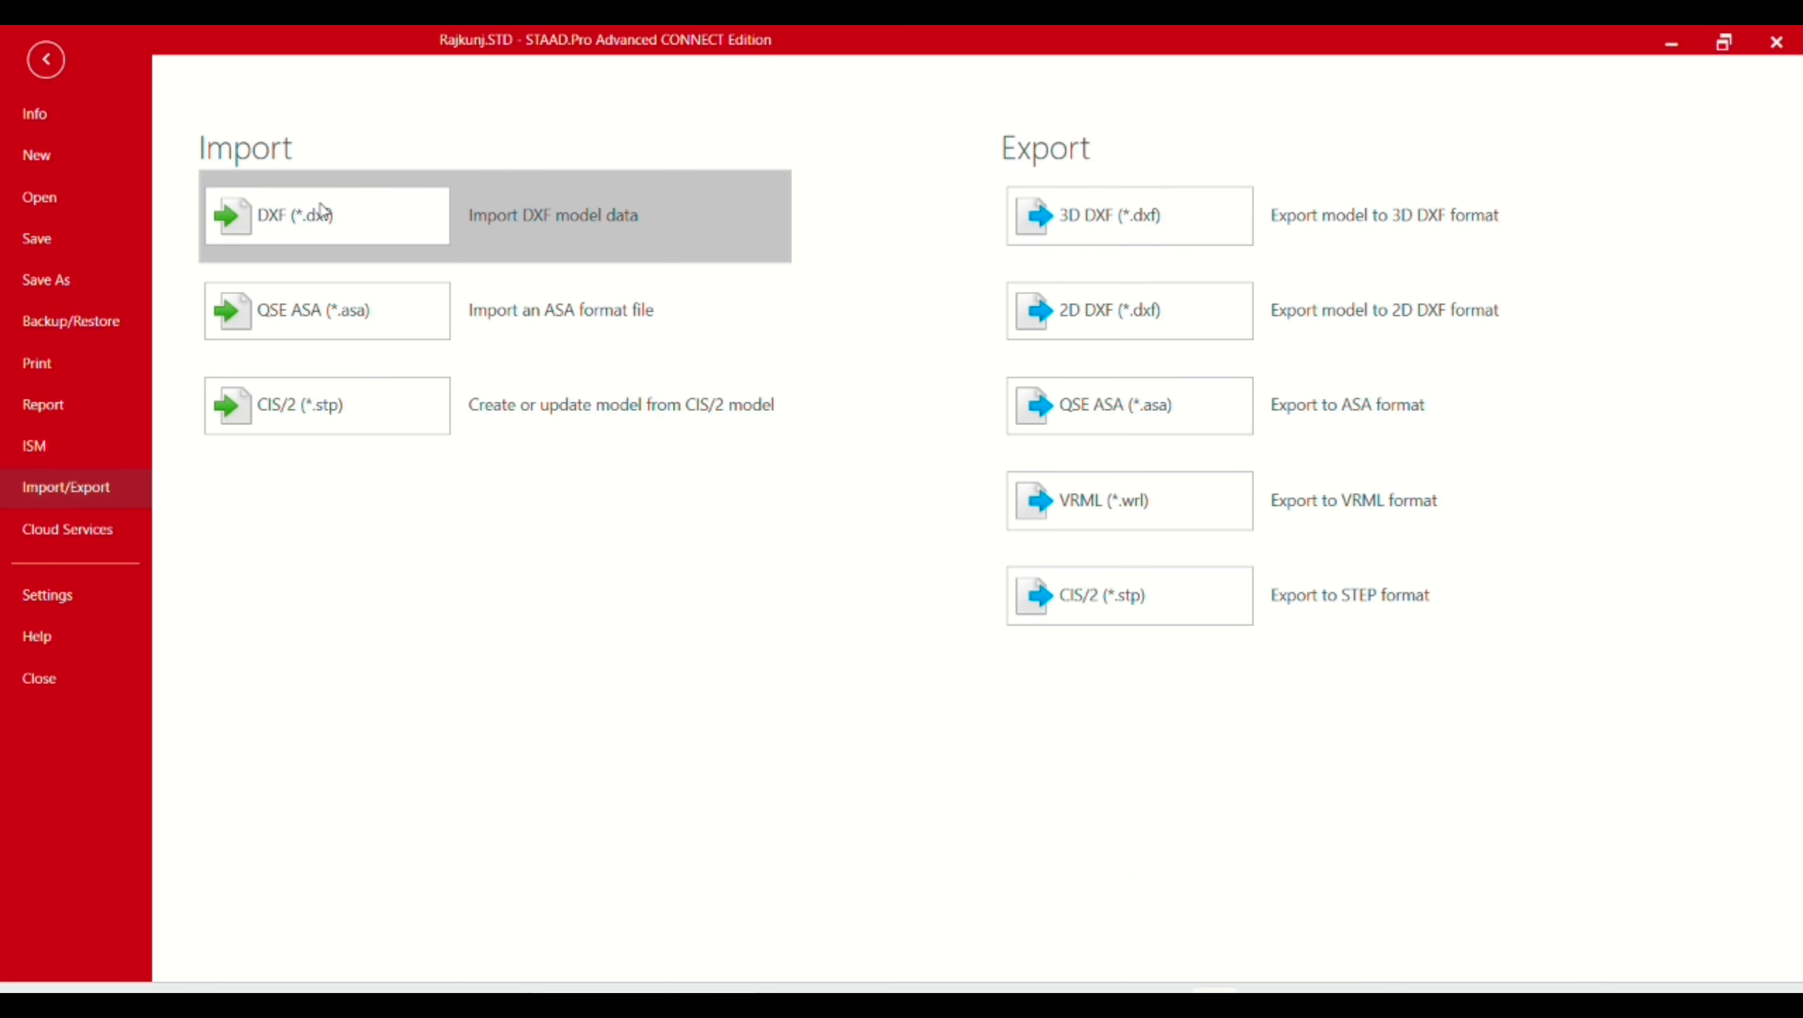
click(329, 215)
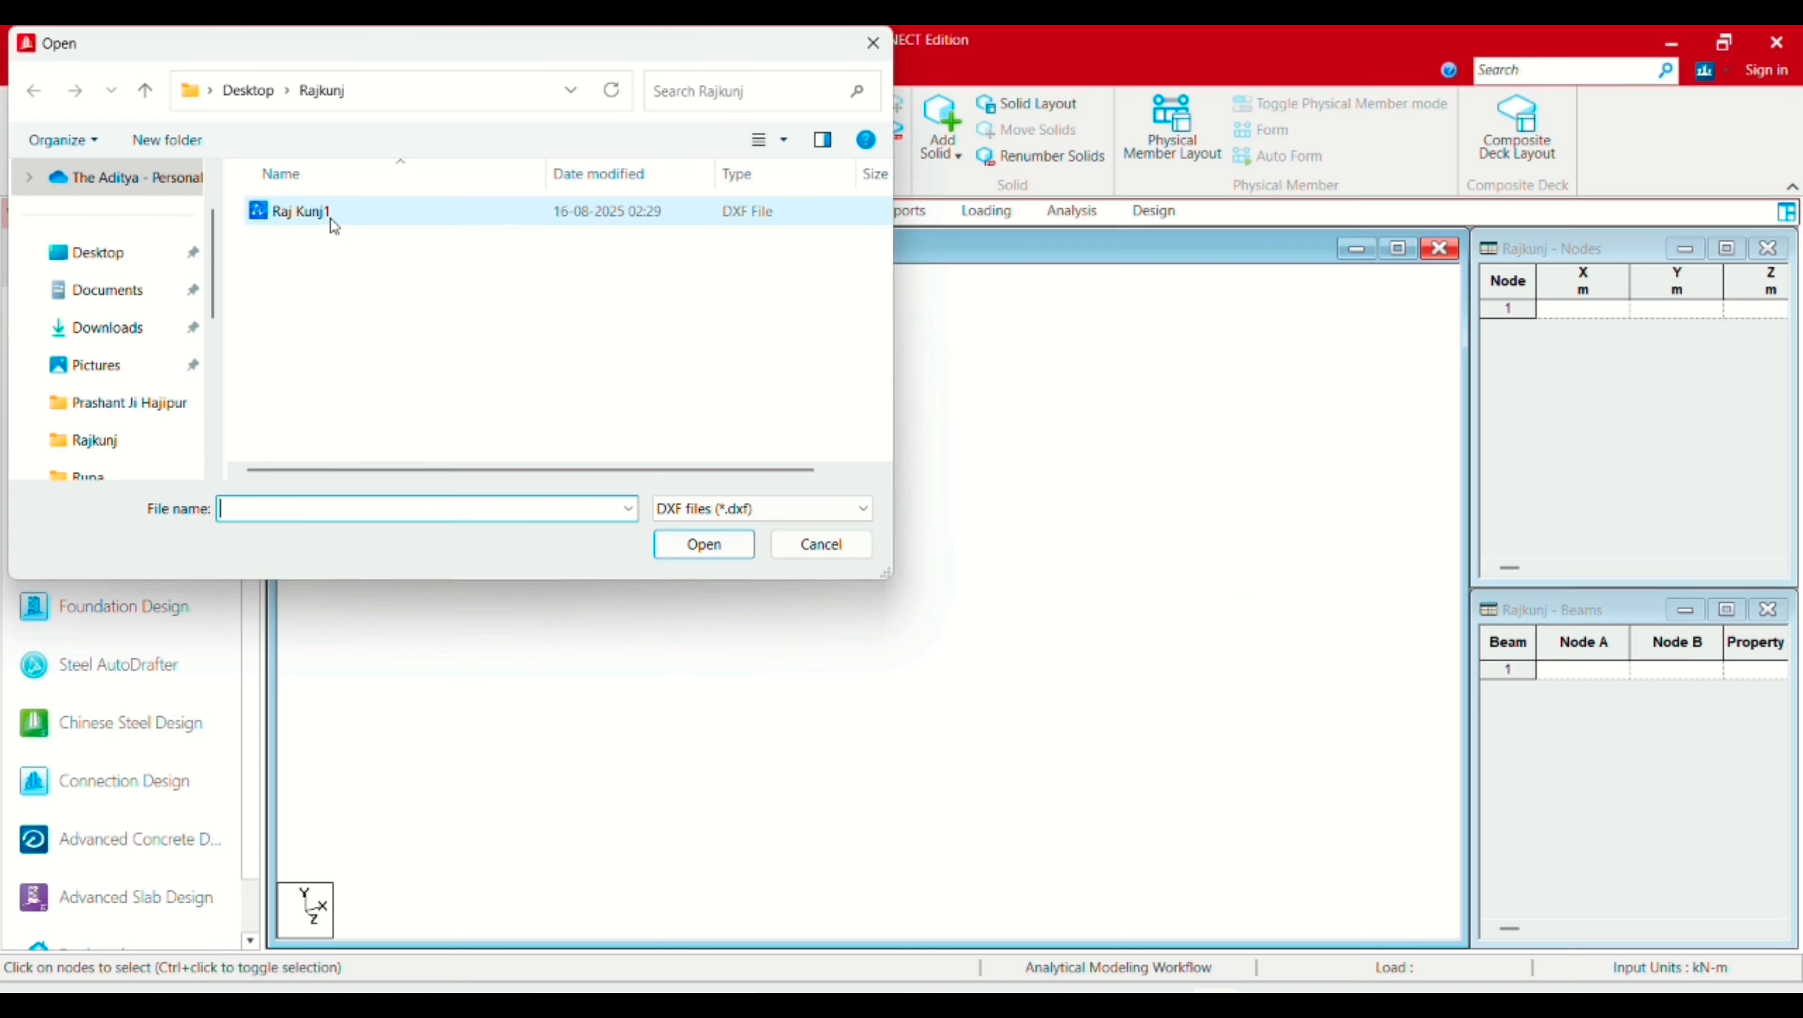
click(351, 219)
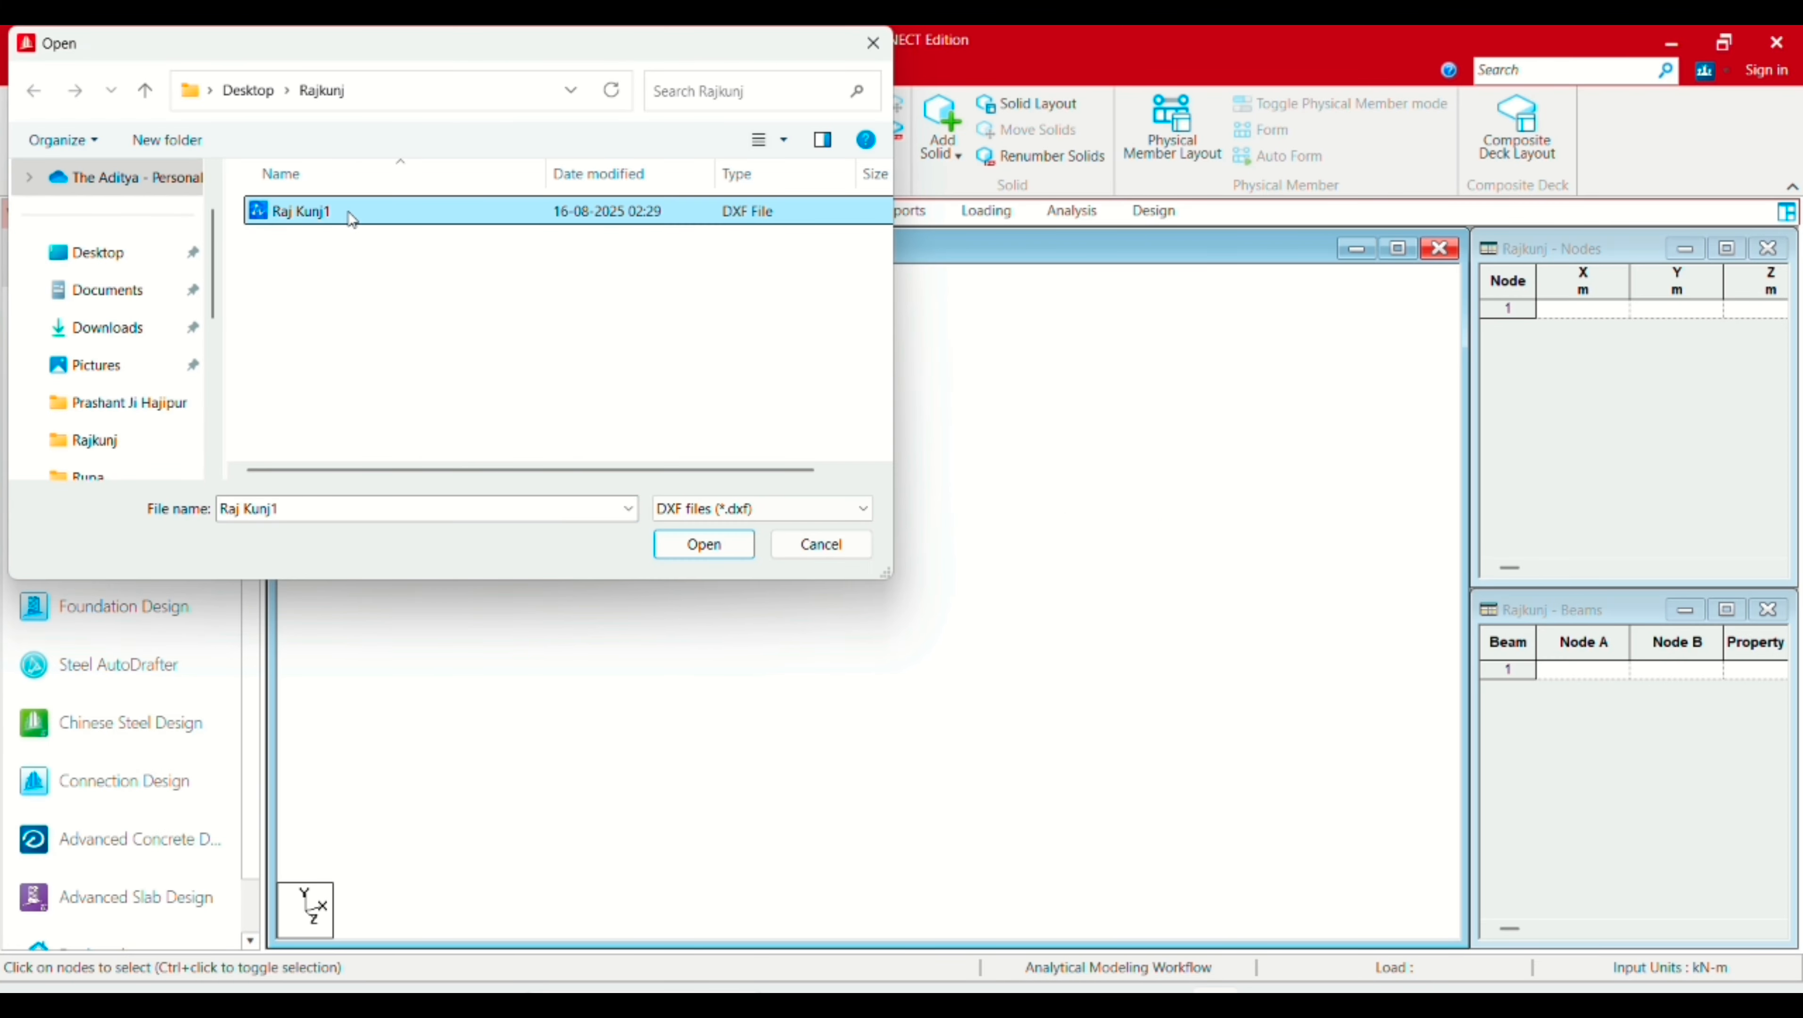
click(716, 549)
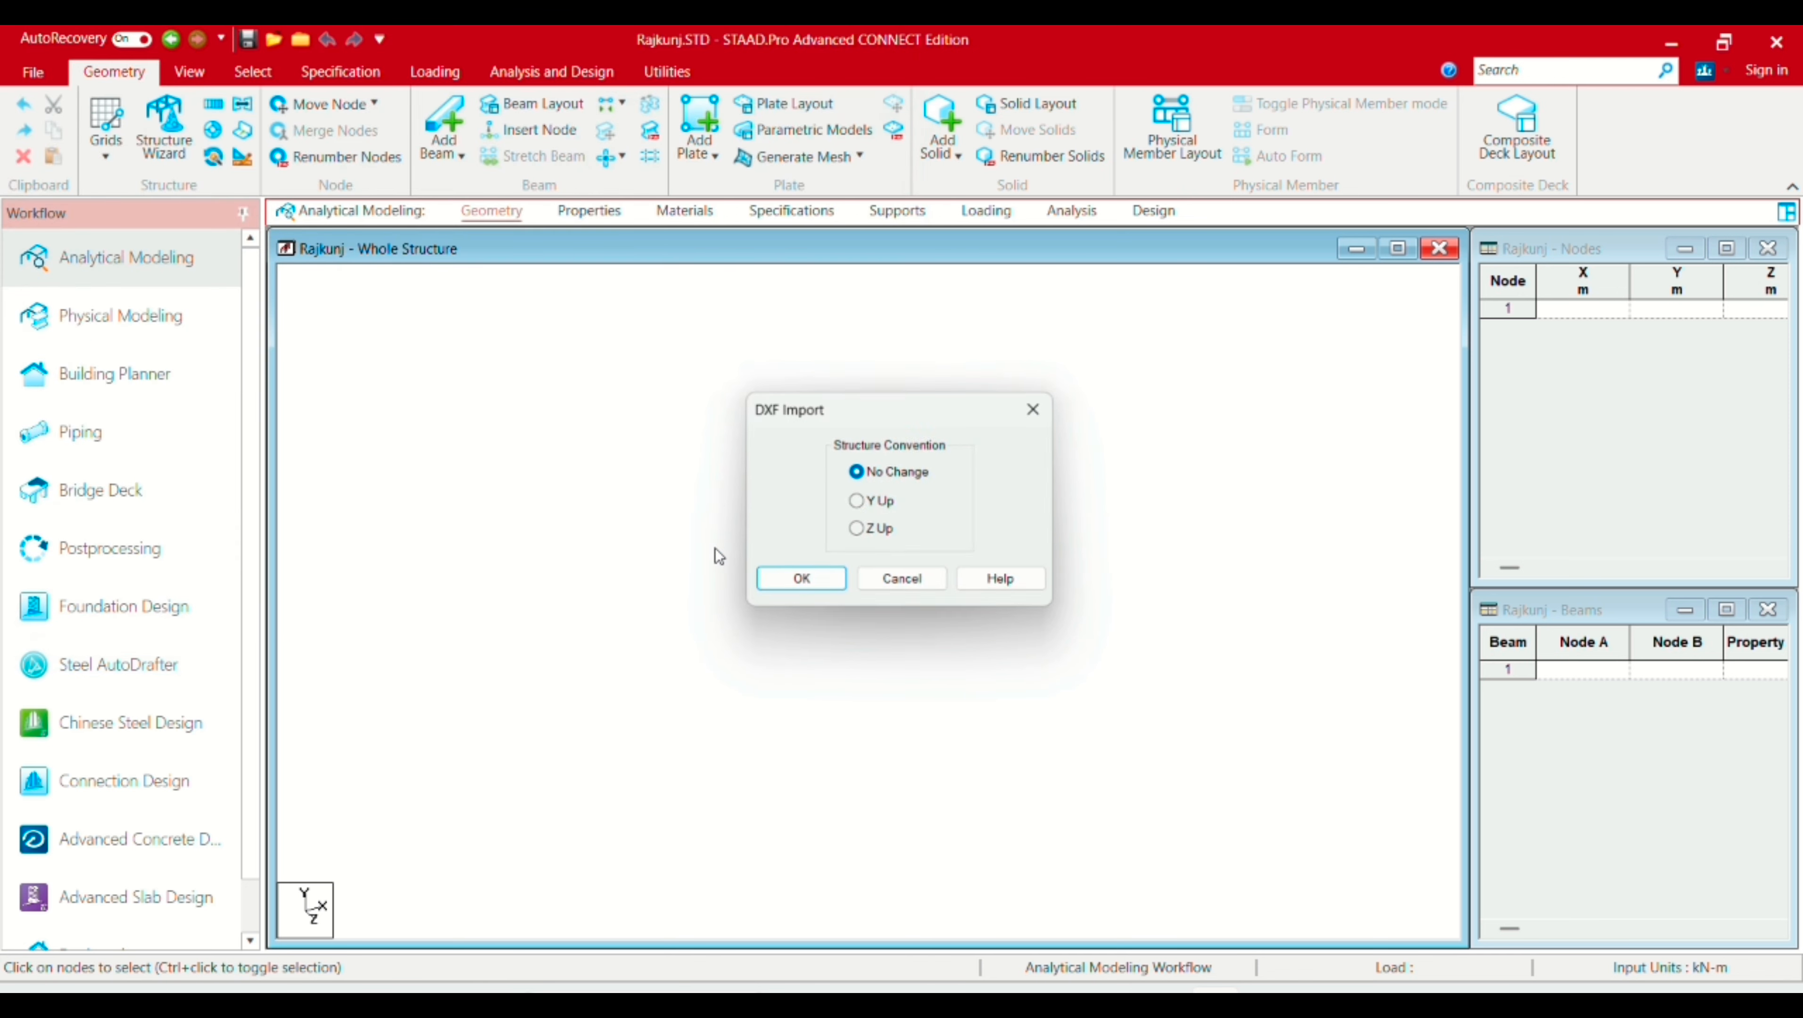
Step: Import with Y as the up axis and metre and kilonewton input units
click(878, 505)
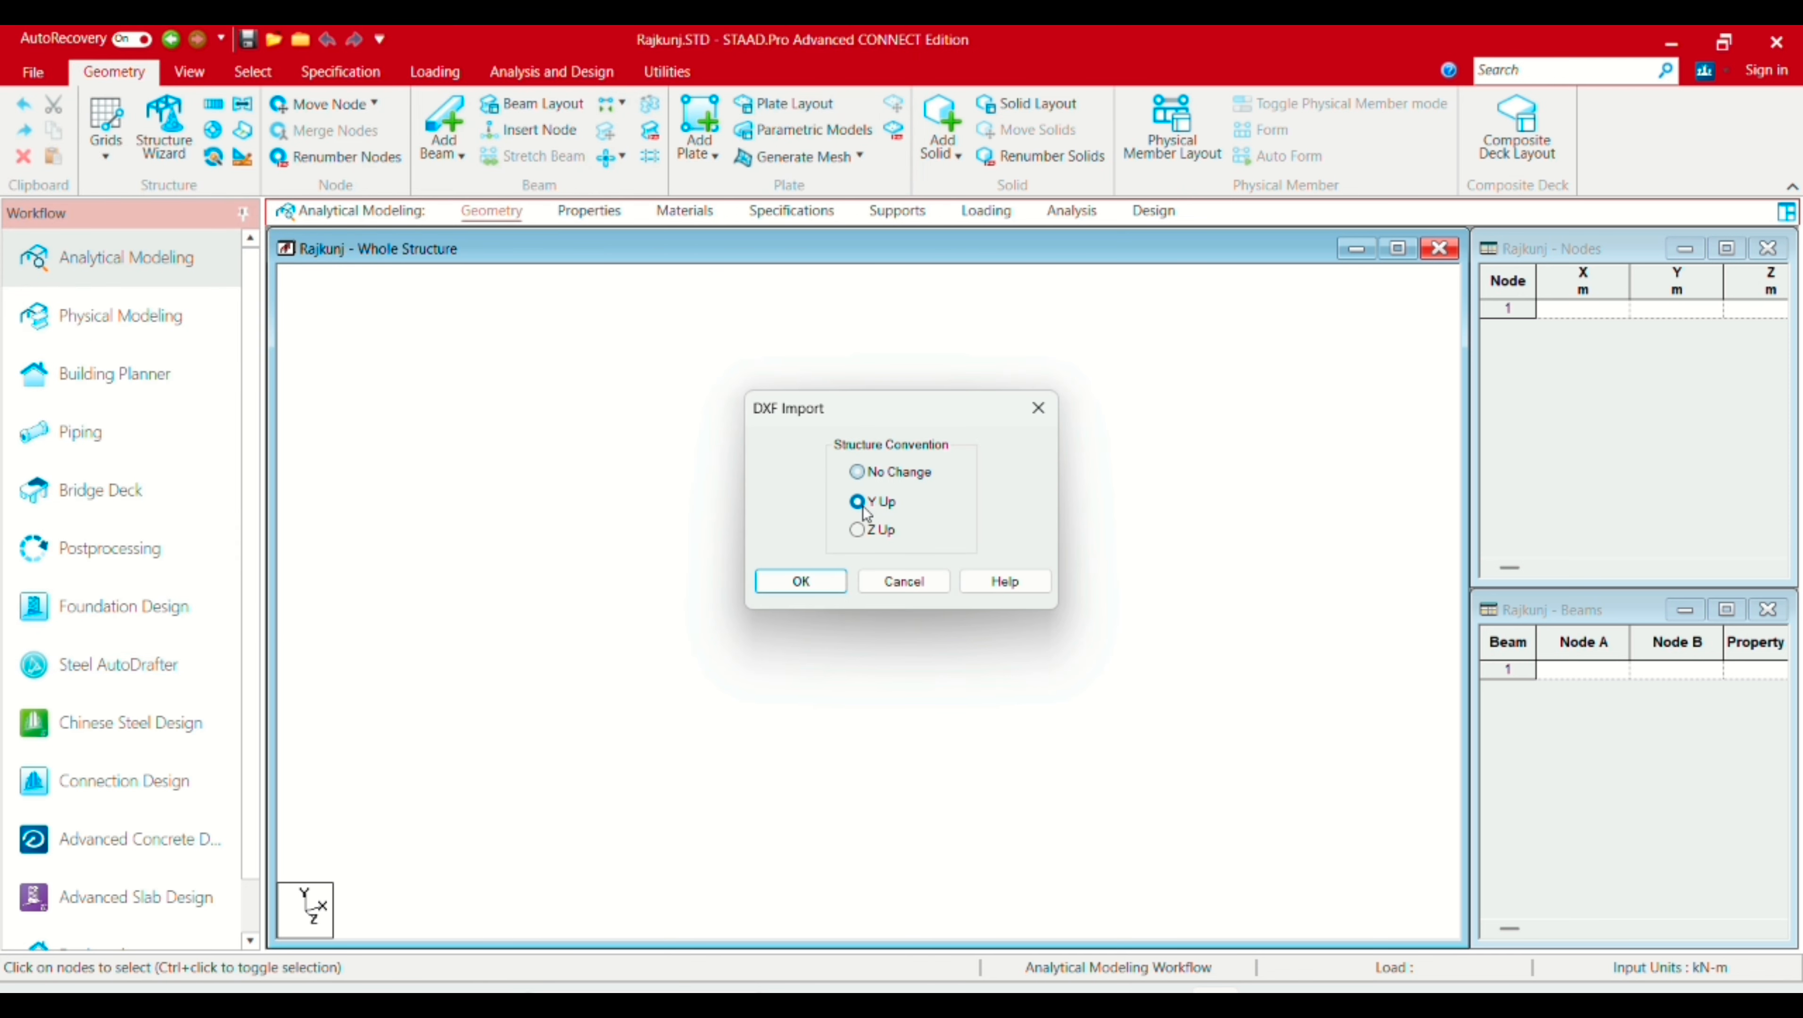
click(830, 587)
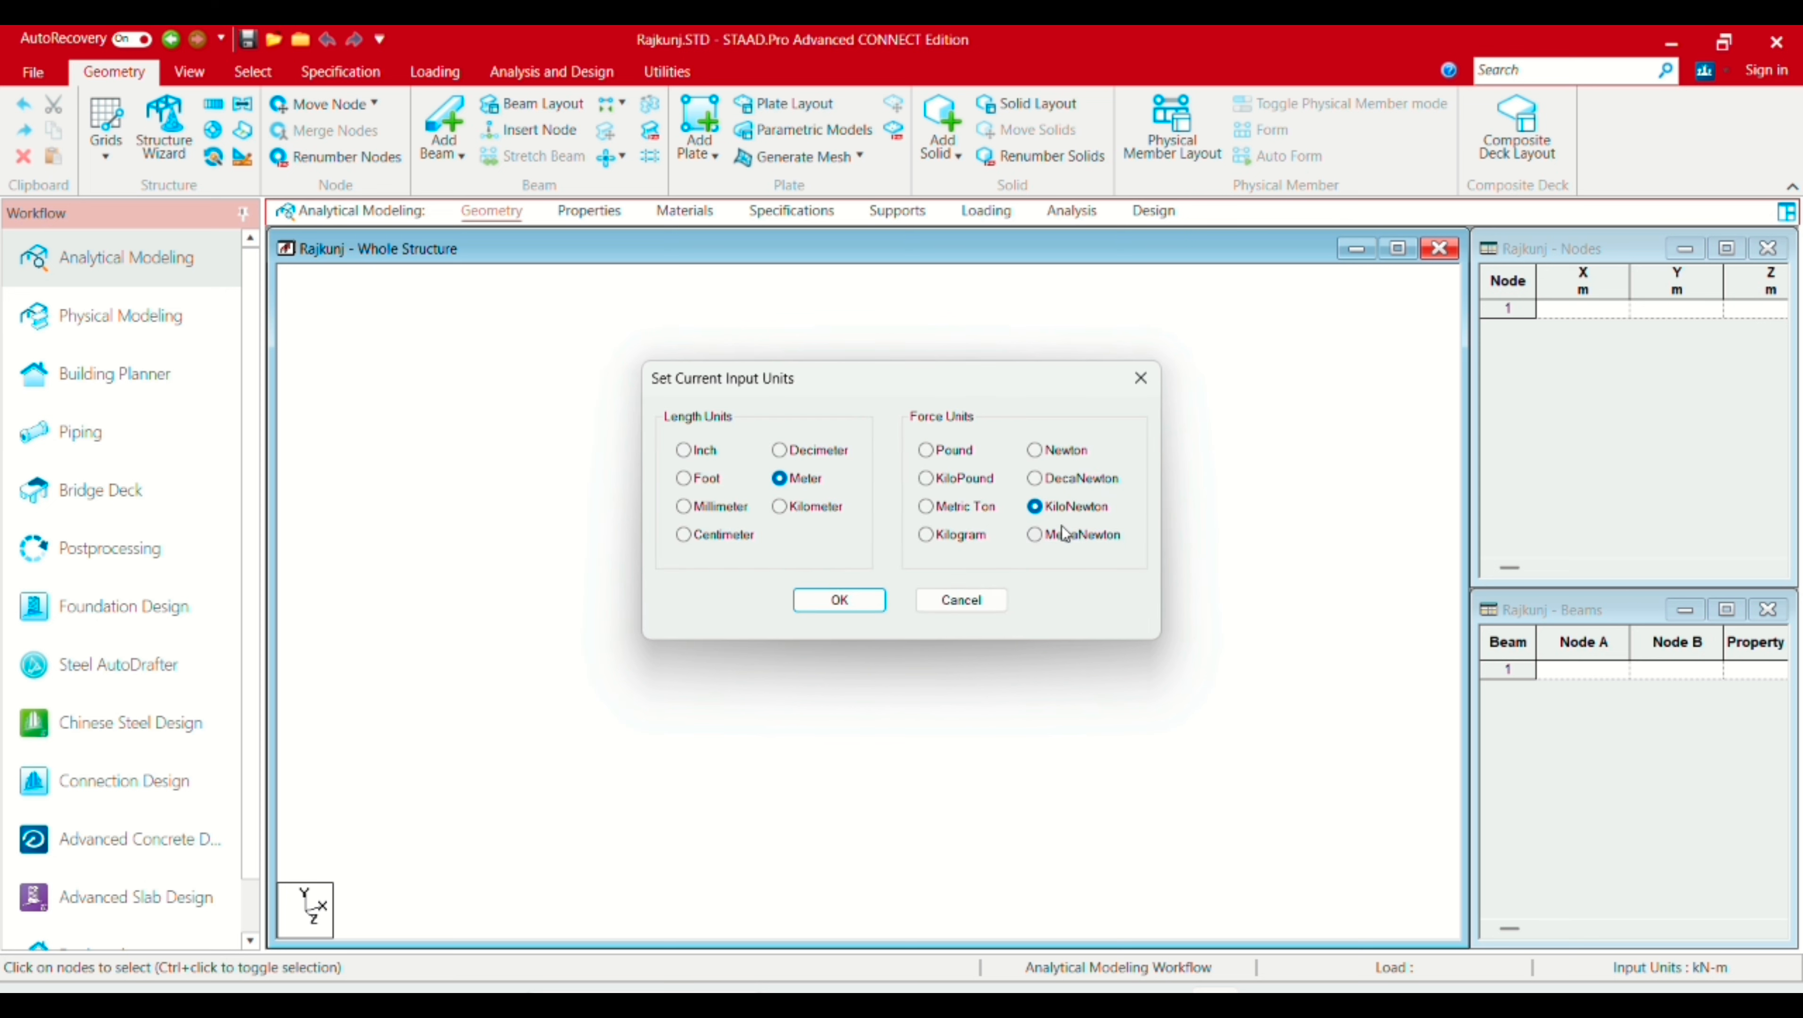
click(841, 601)
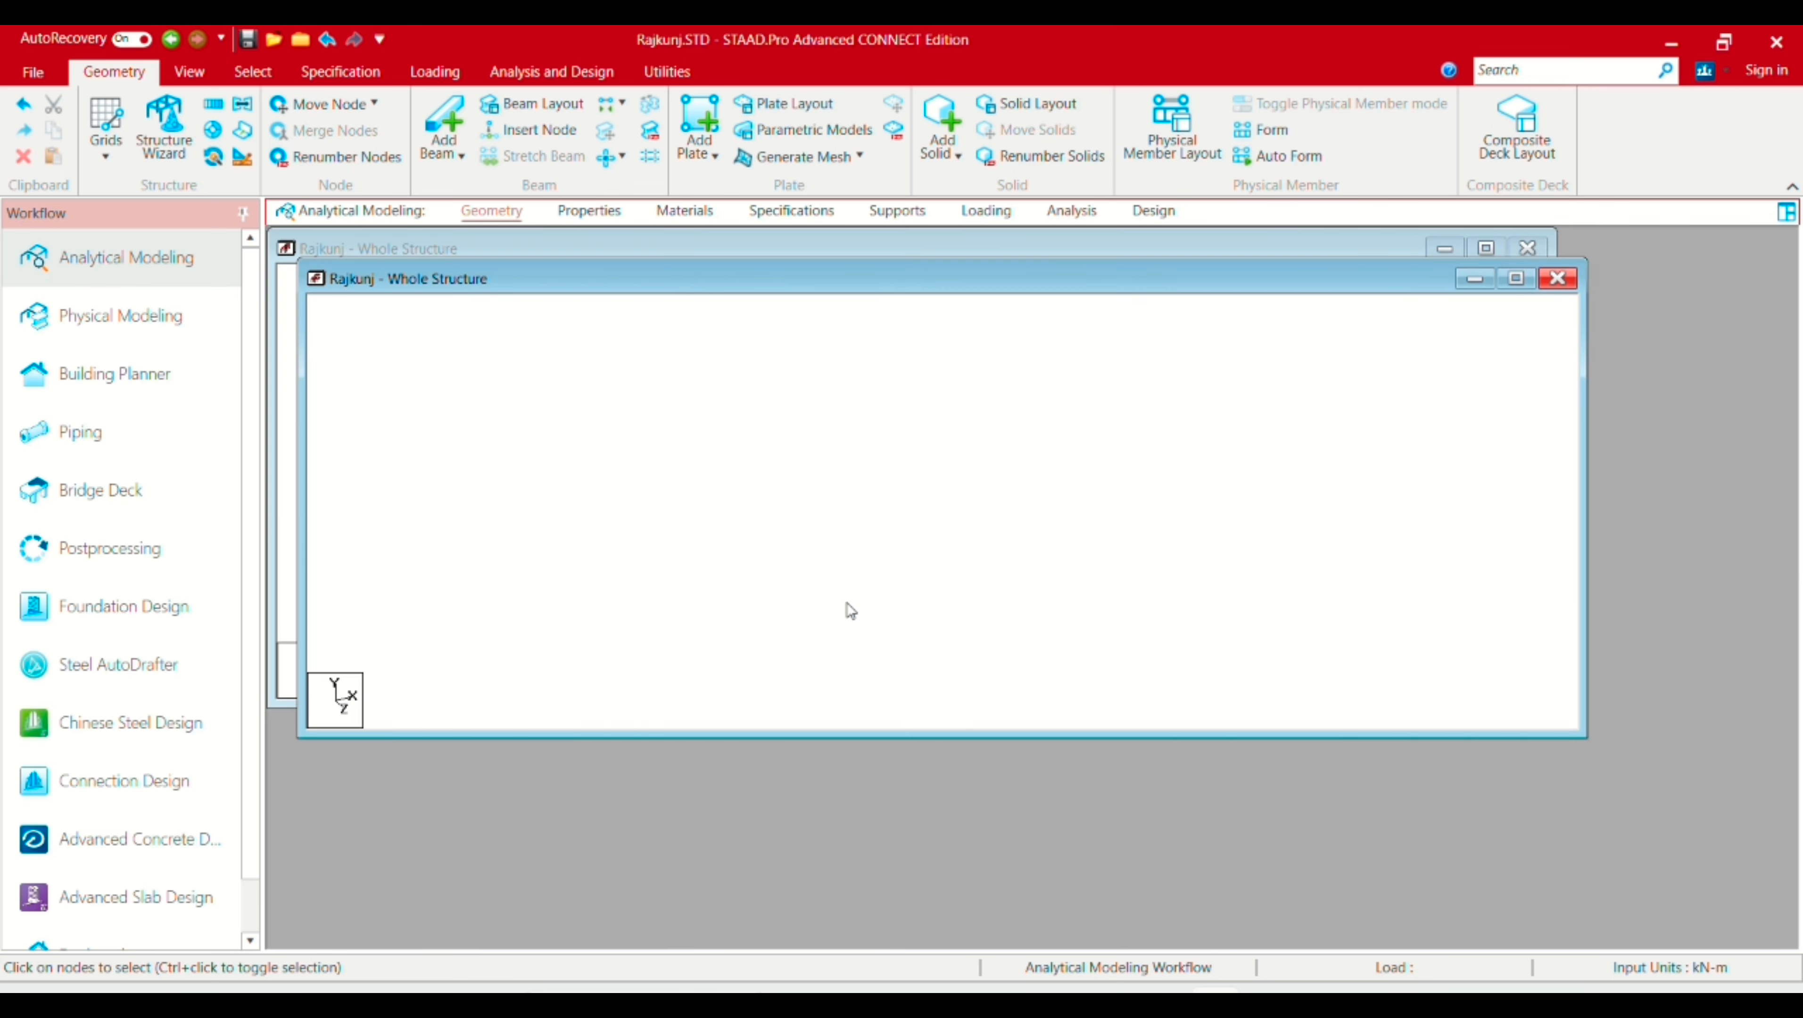
Step: Delete the isolated stray beam 1 on the left along with its orphan nodes 1 and 2
click(589, 212)
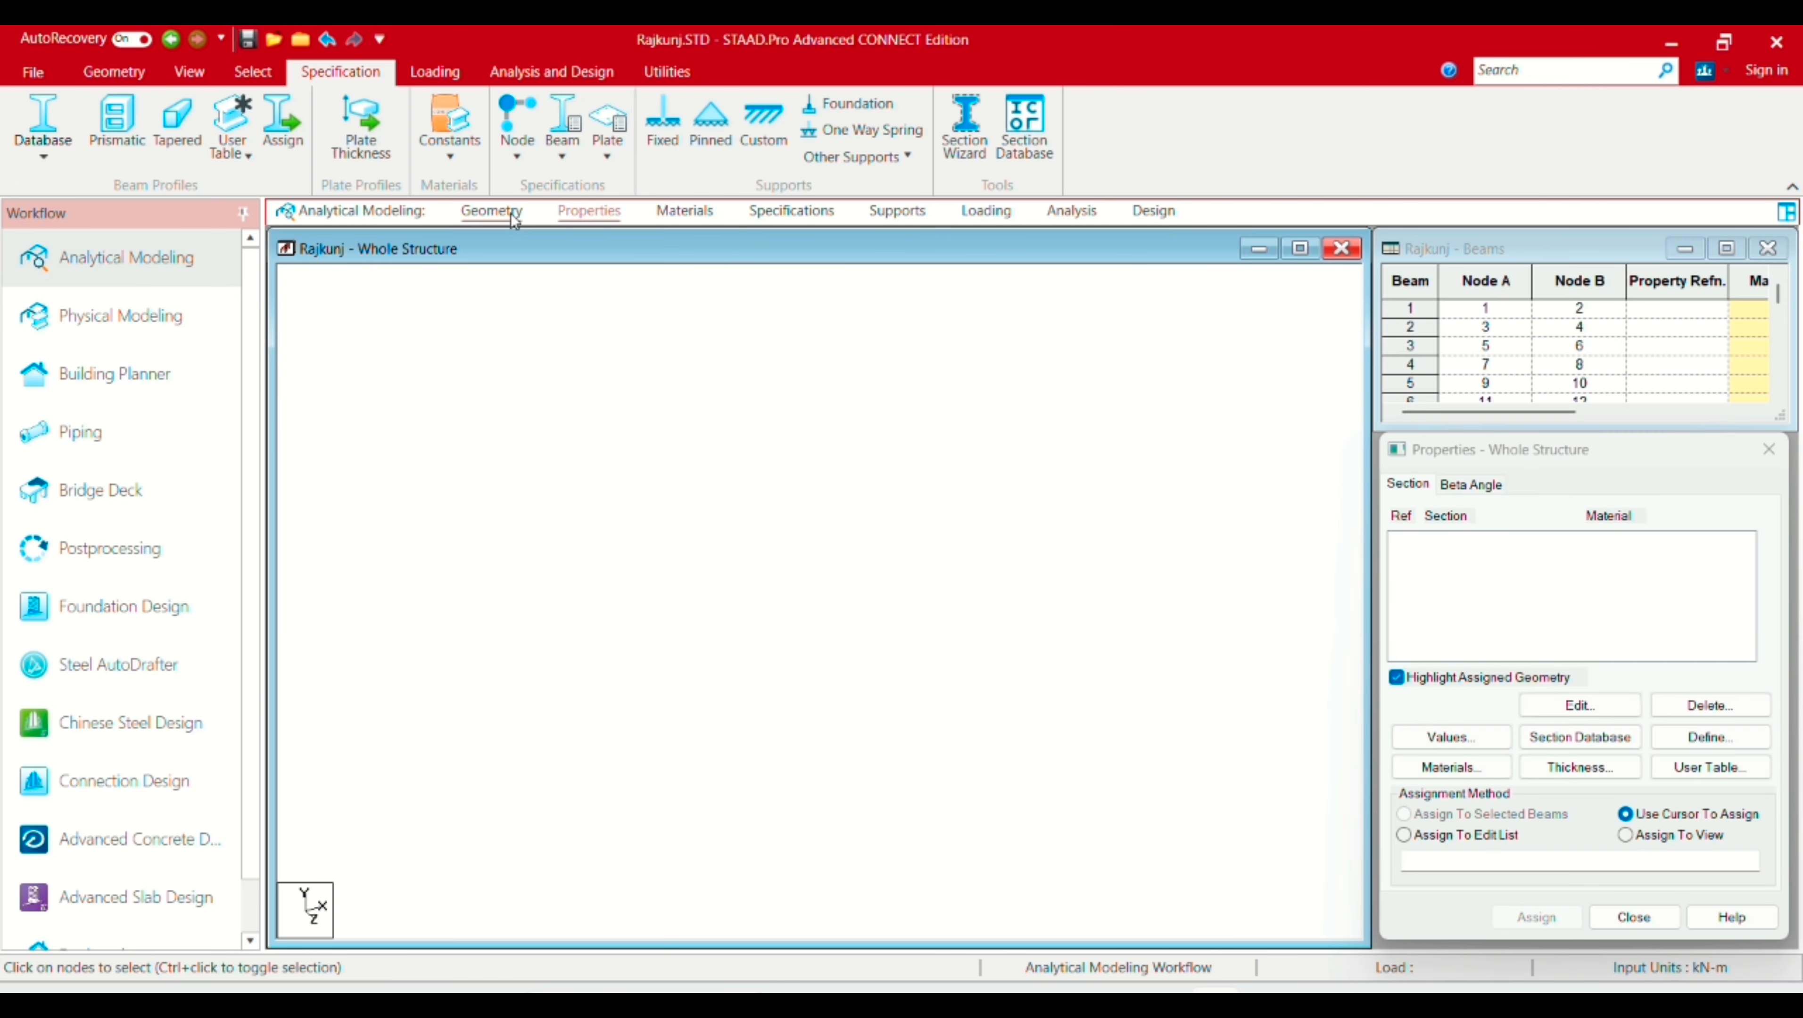
click(512, 214)
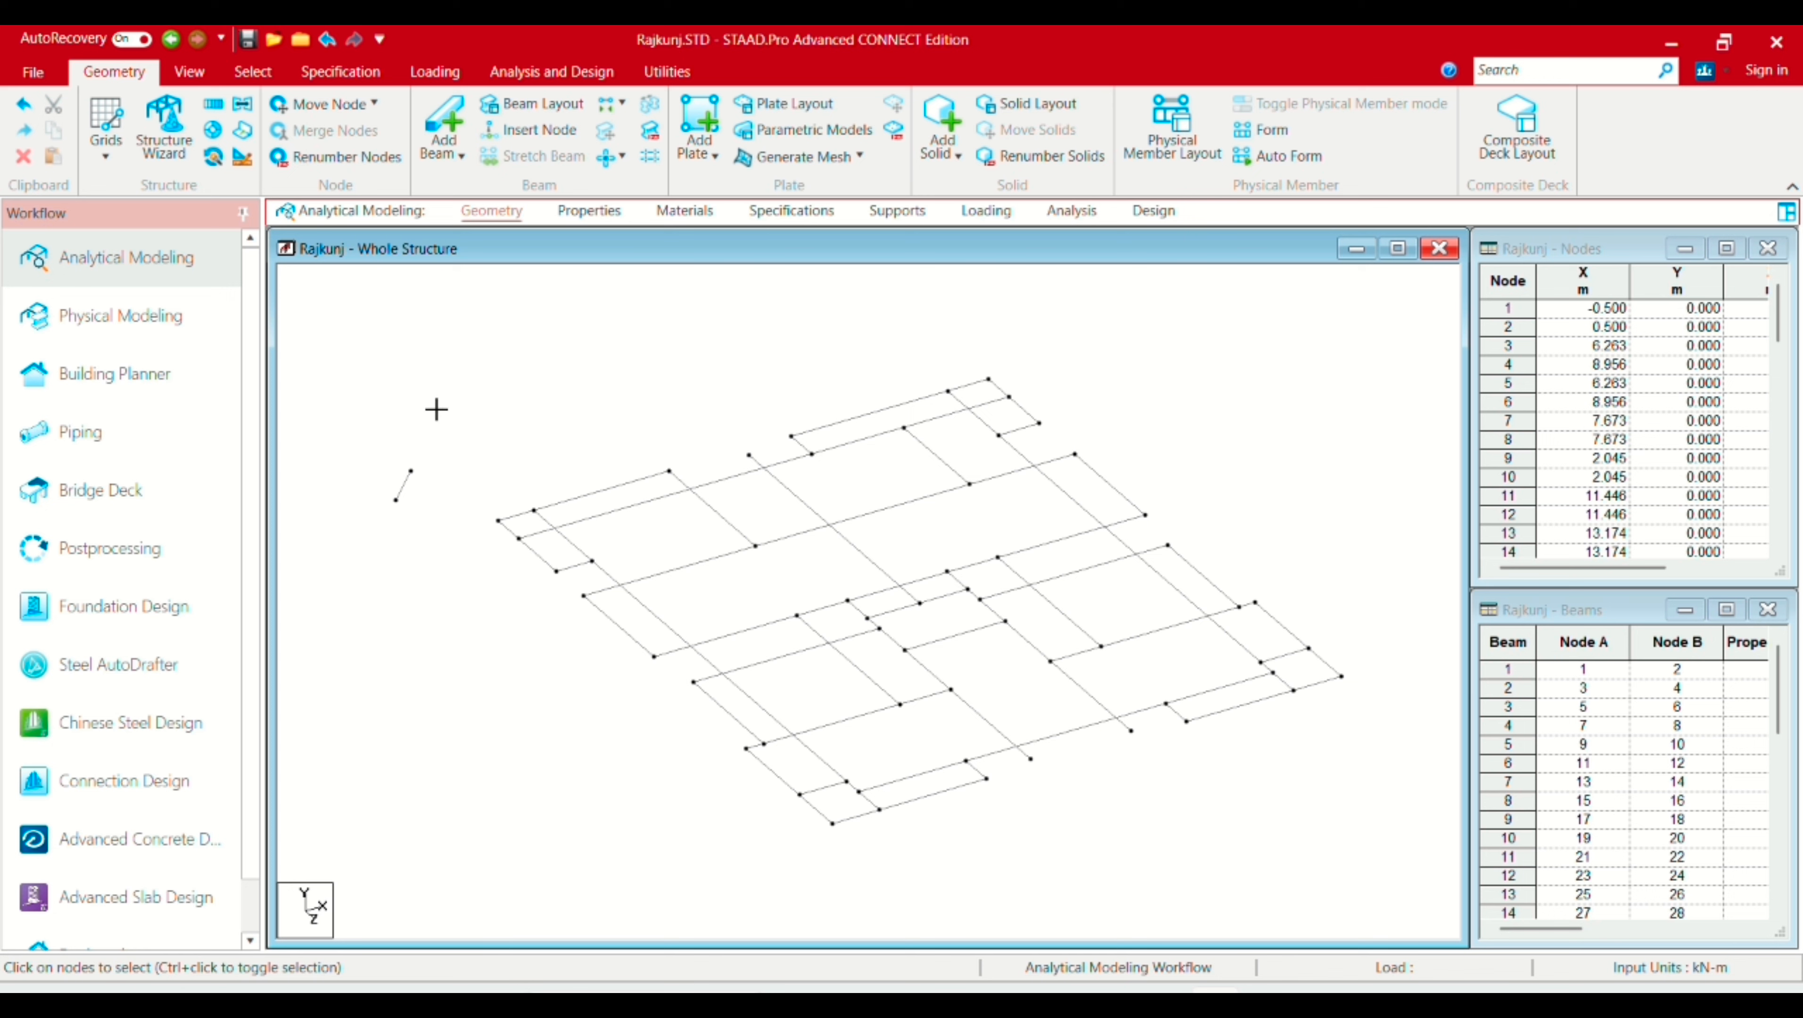
drag(441, 393, 339, 586)
key(Delete)
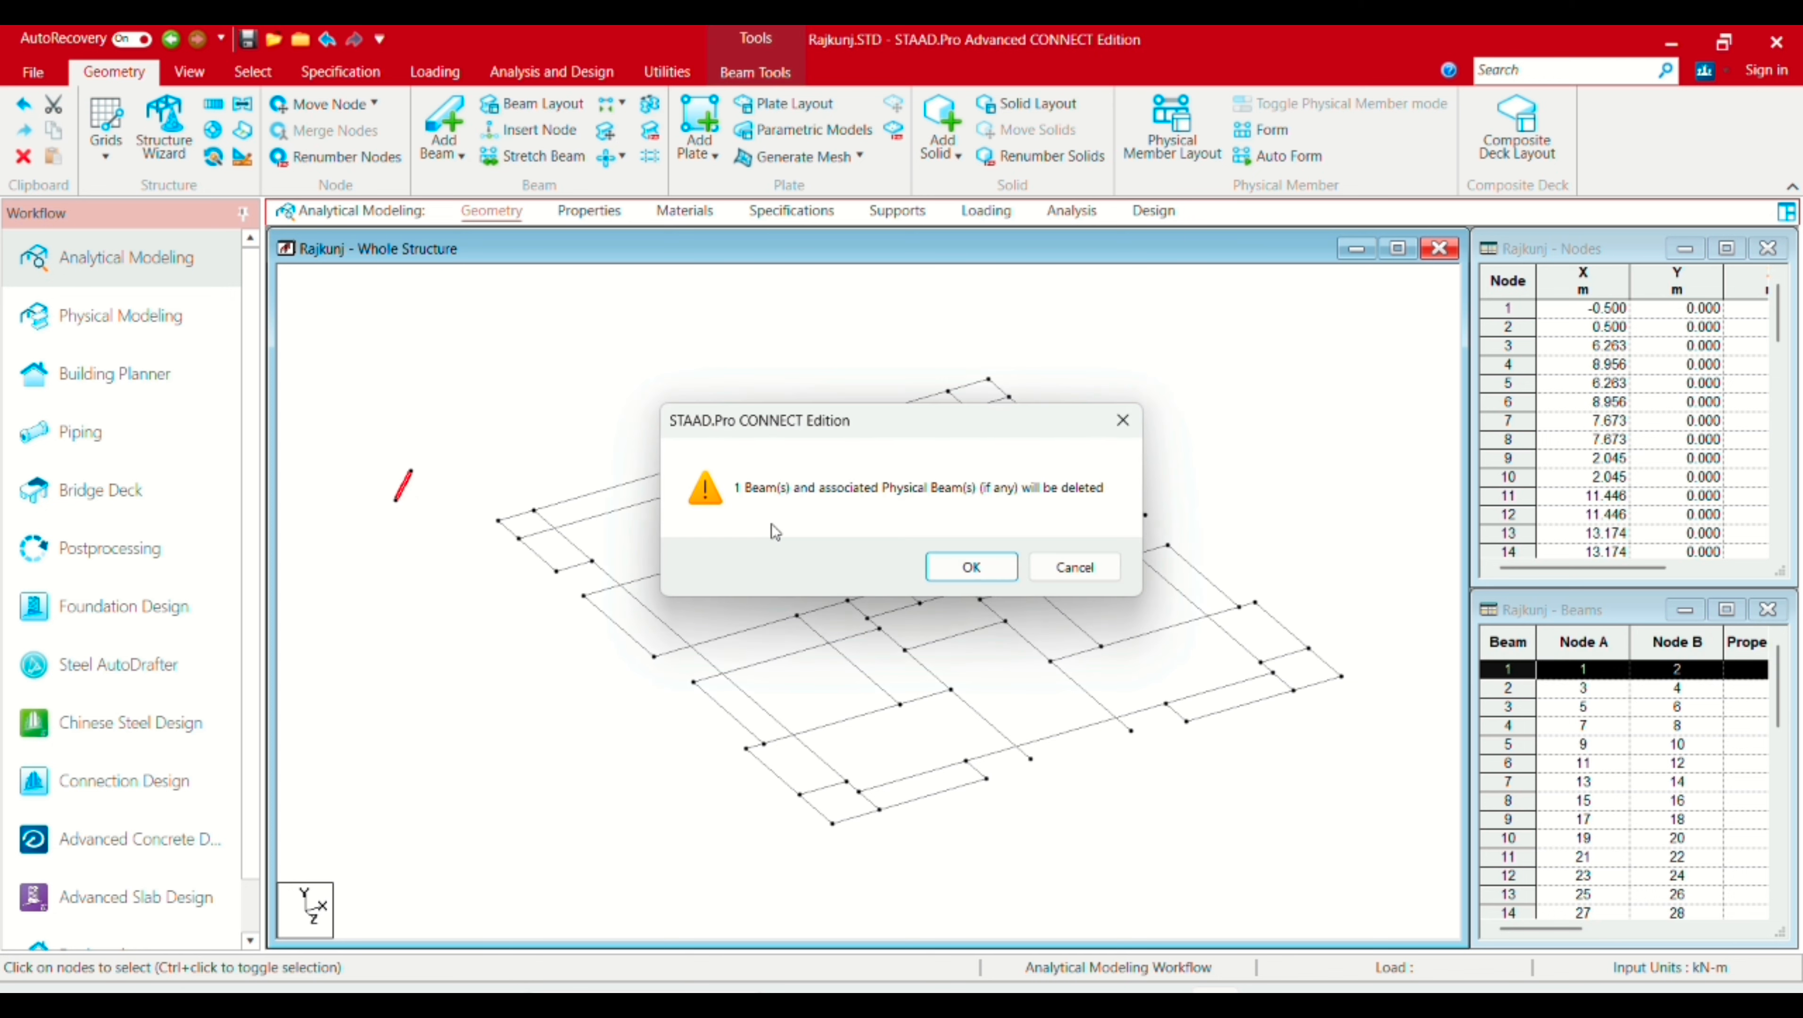
click(970, 567)
click(965, 566)
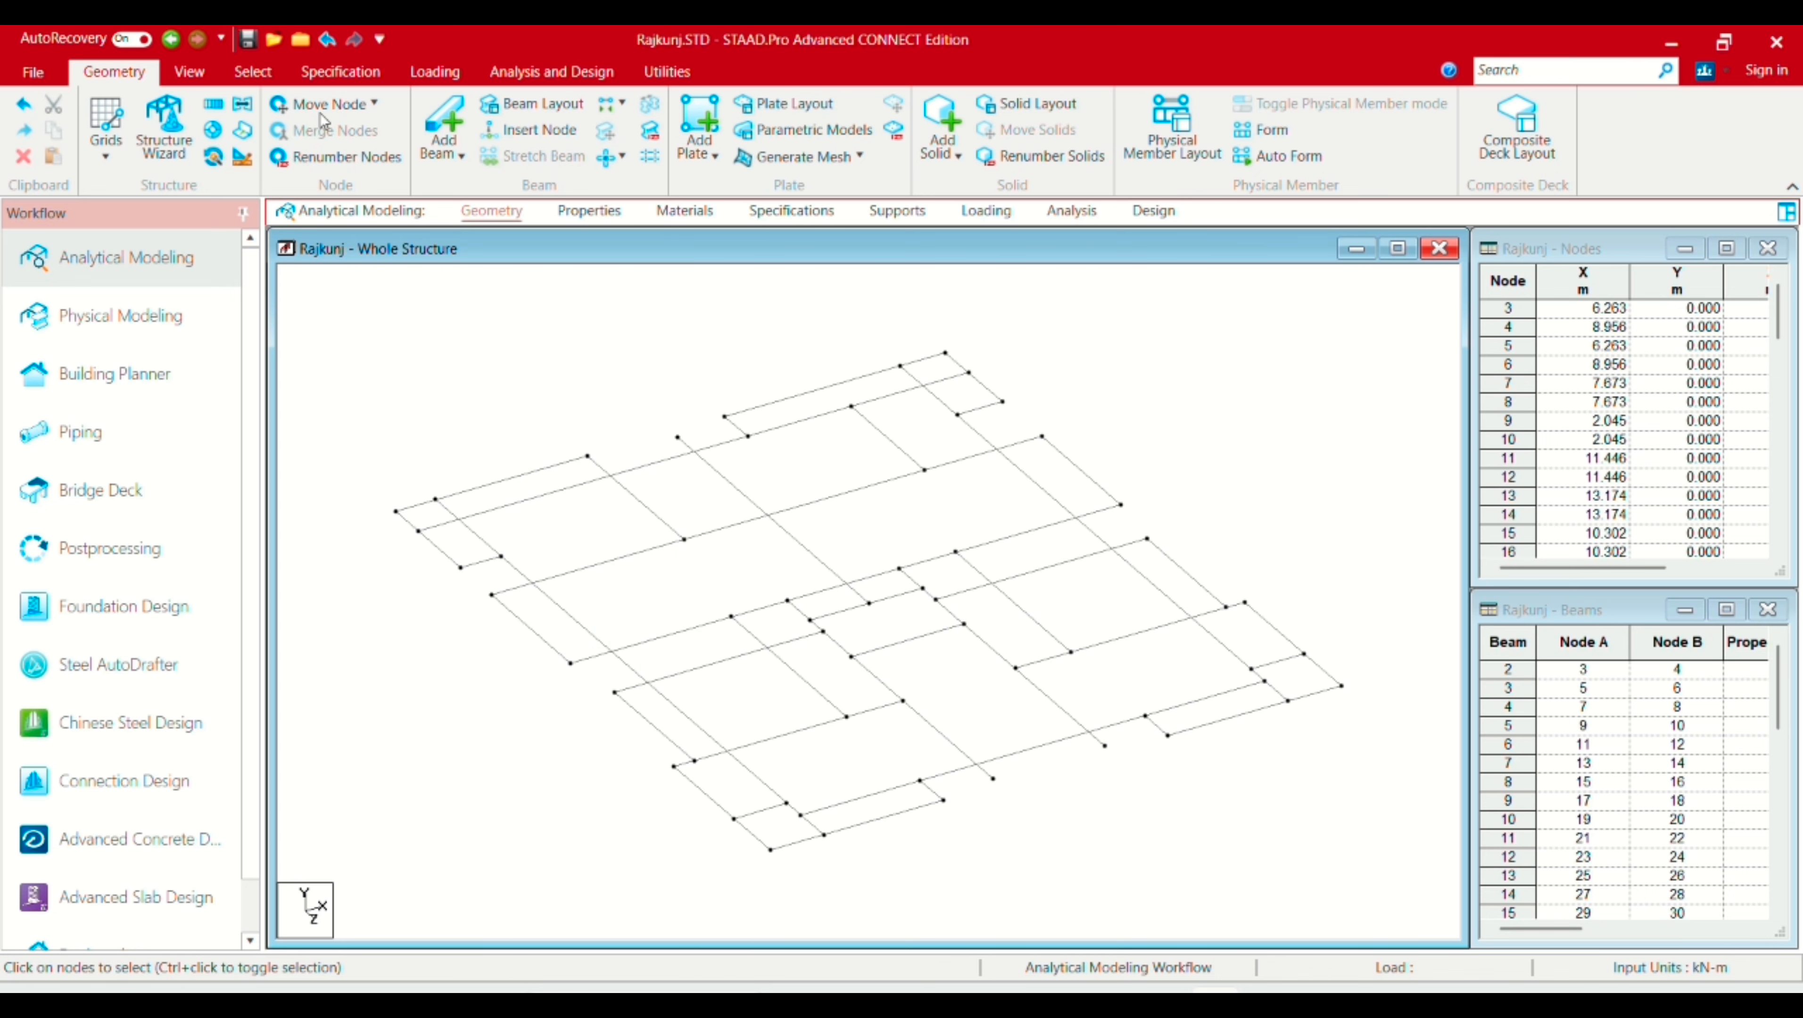
click(189, 71)
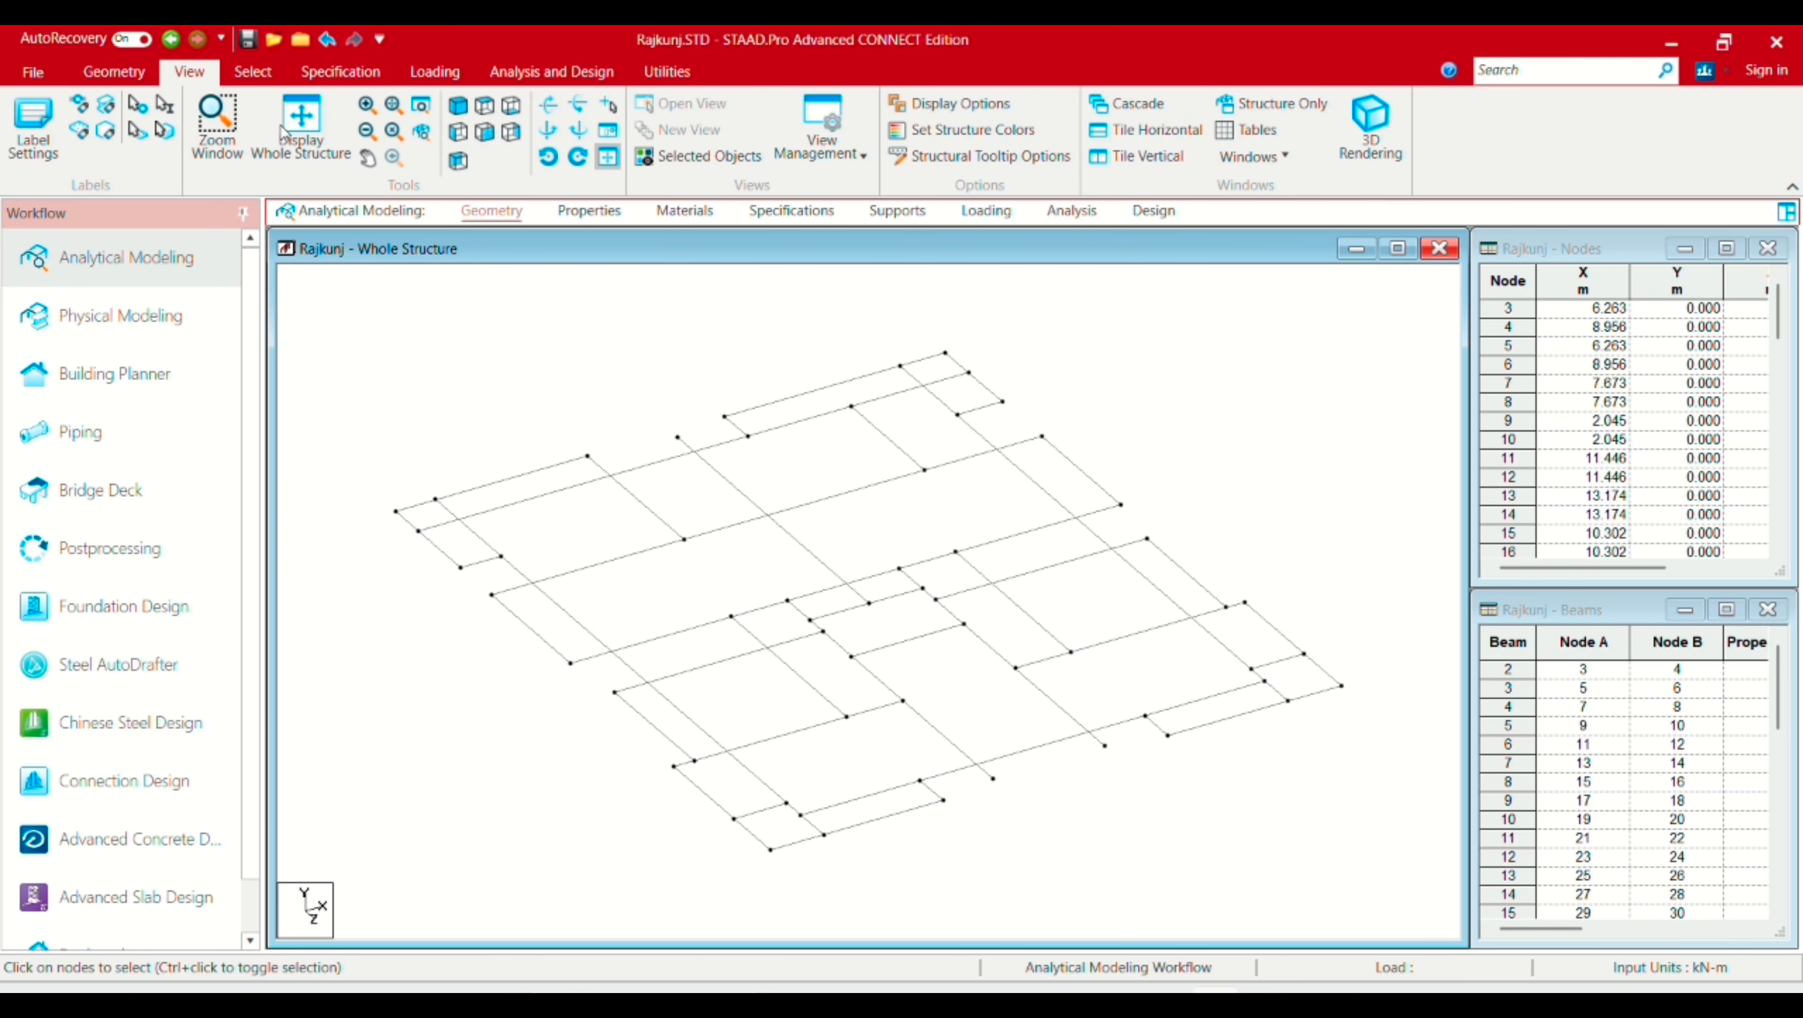
Step: Switch to plan view and select the upper and middle horizontal beams to see their extents
click(483, 107)
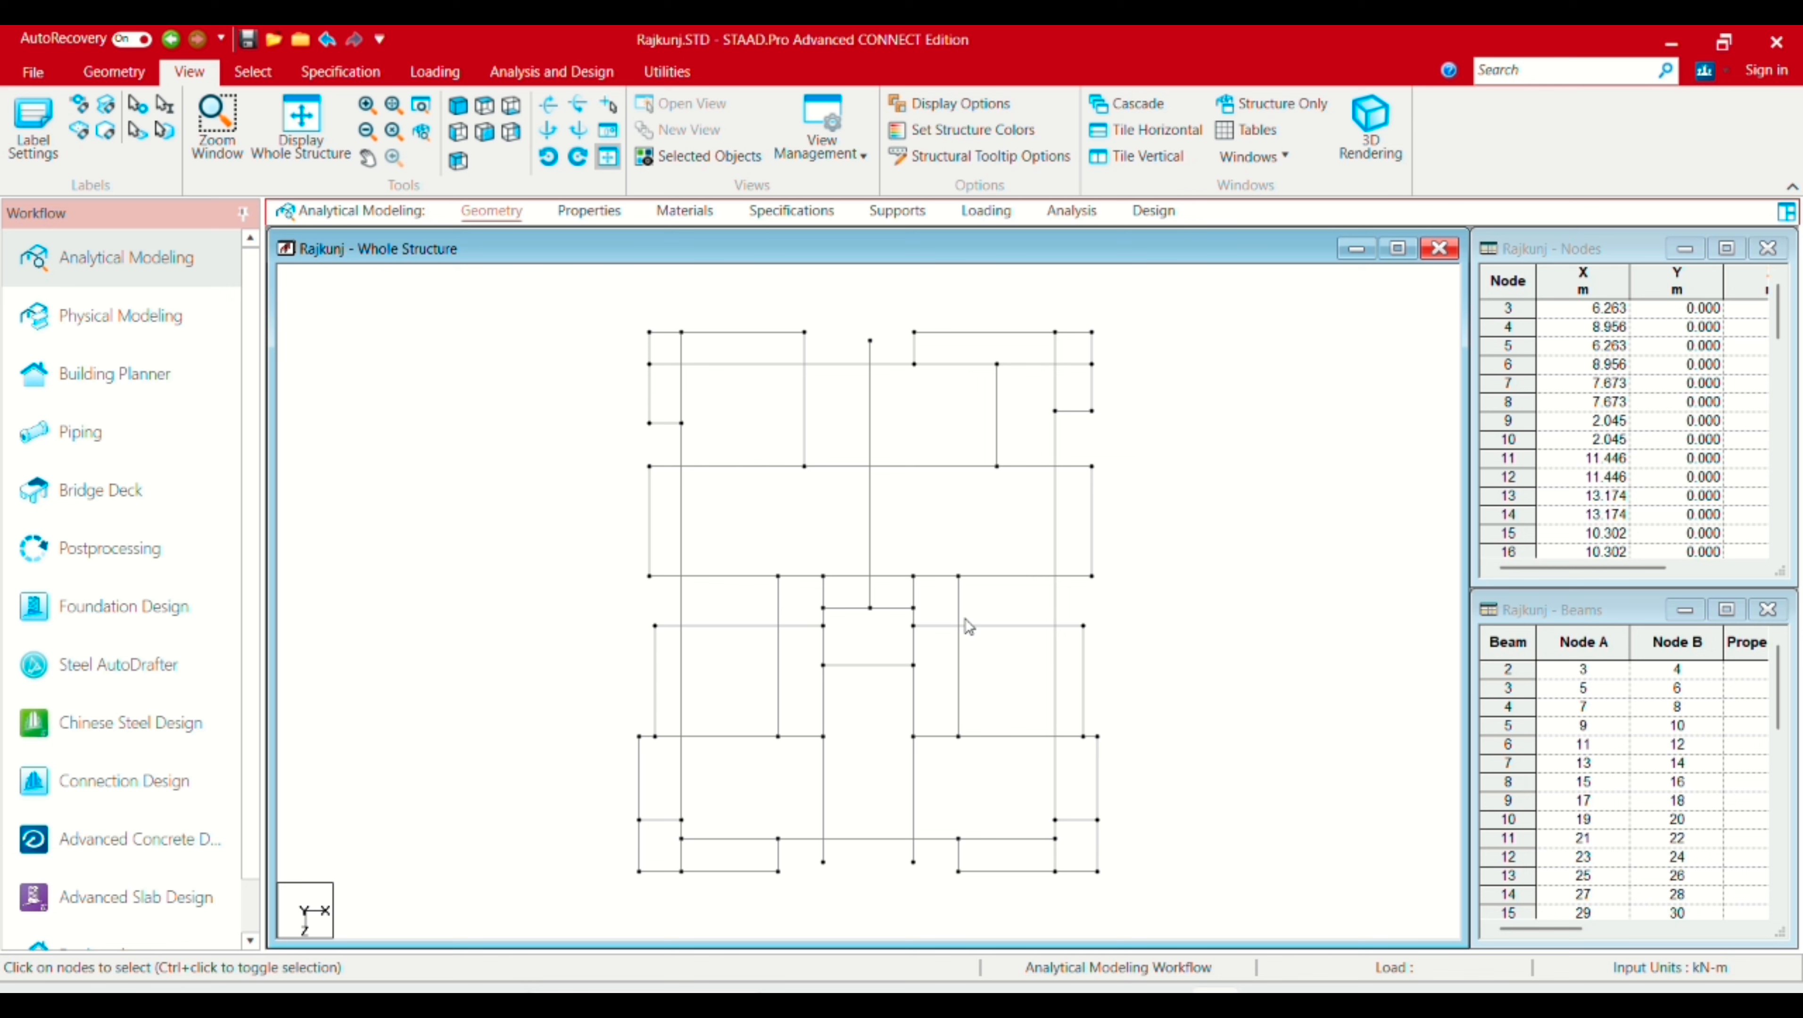
click(914, 468)
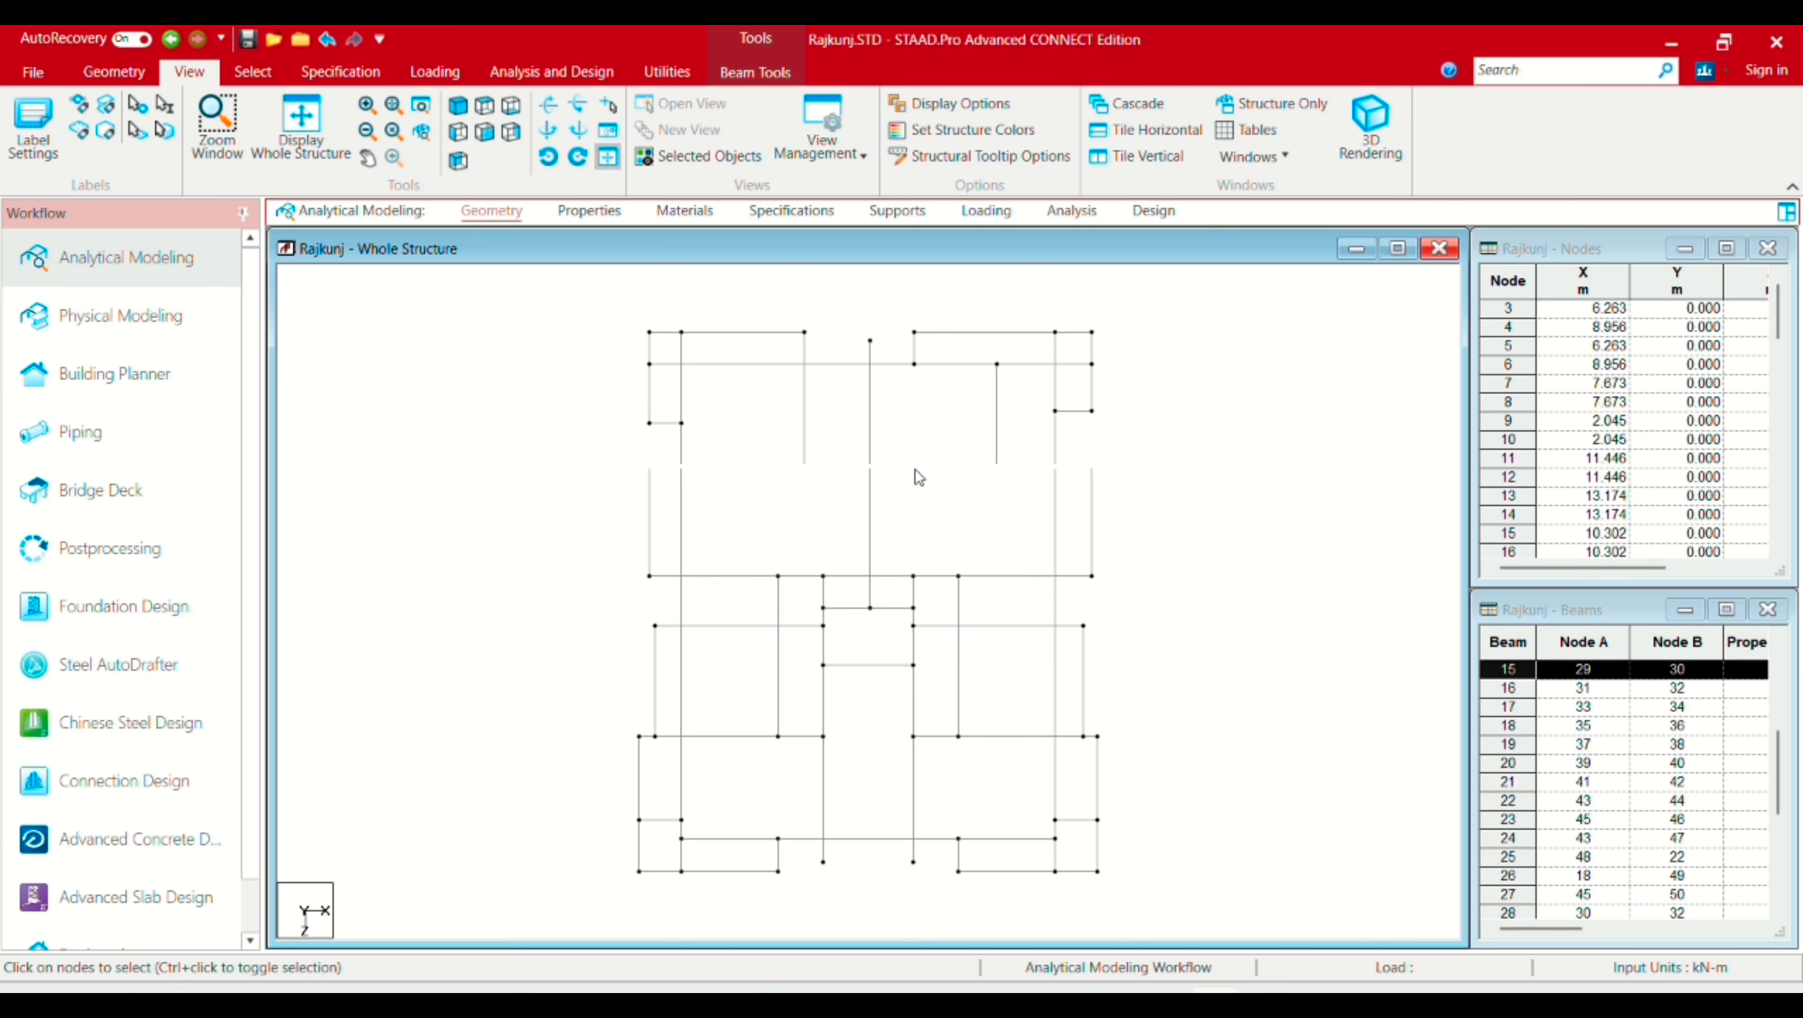
click(740, 579)
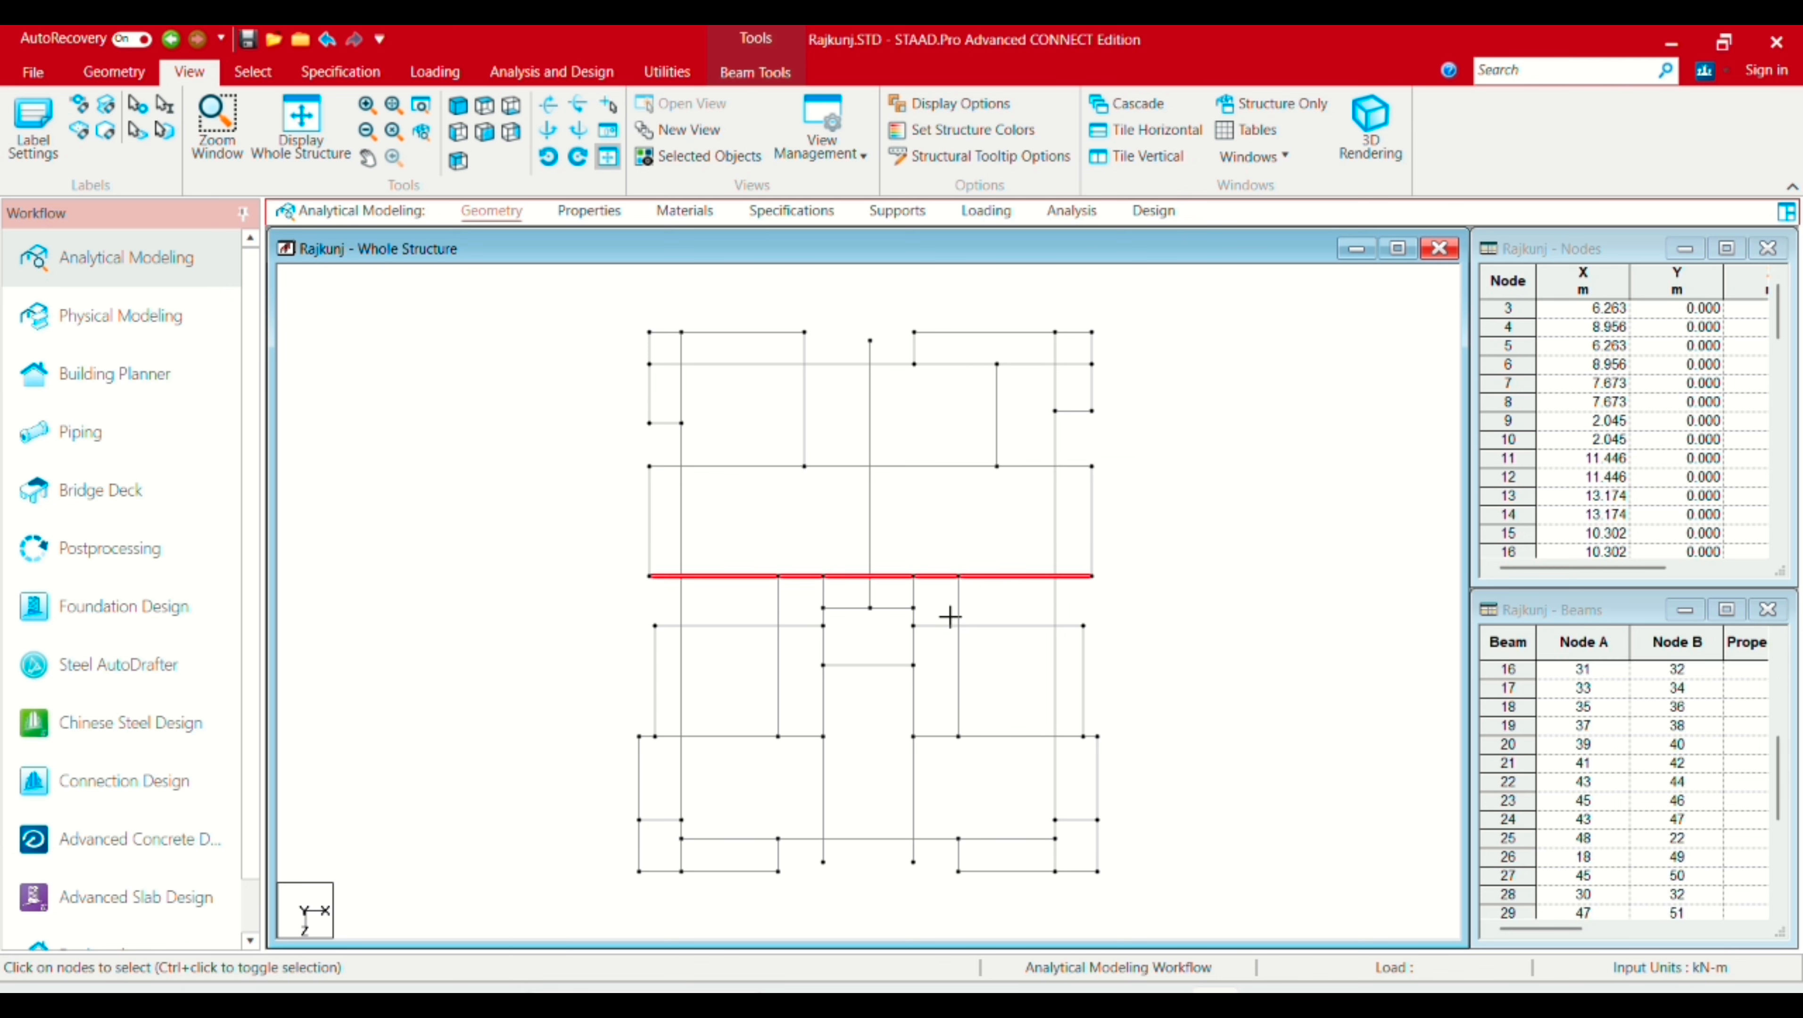
click(938, 646)
Step: Compare vertical and horizontal beams across the grid to see which run through intersections
click(916, 718)
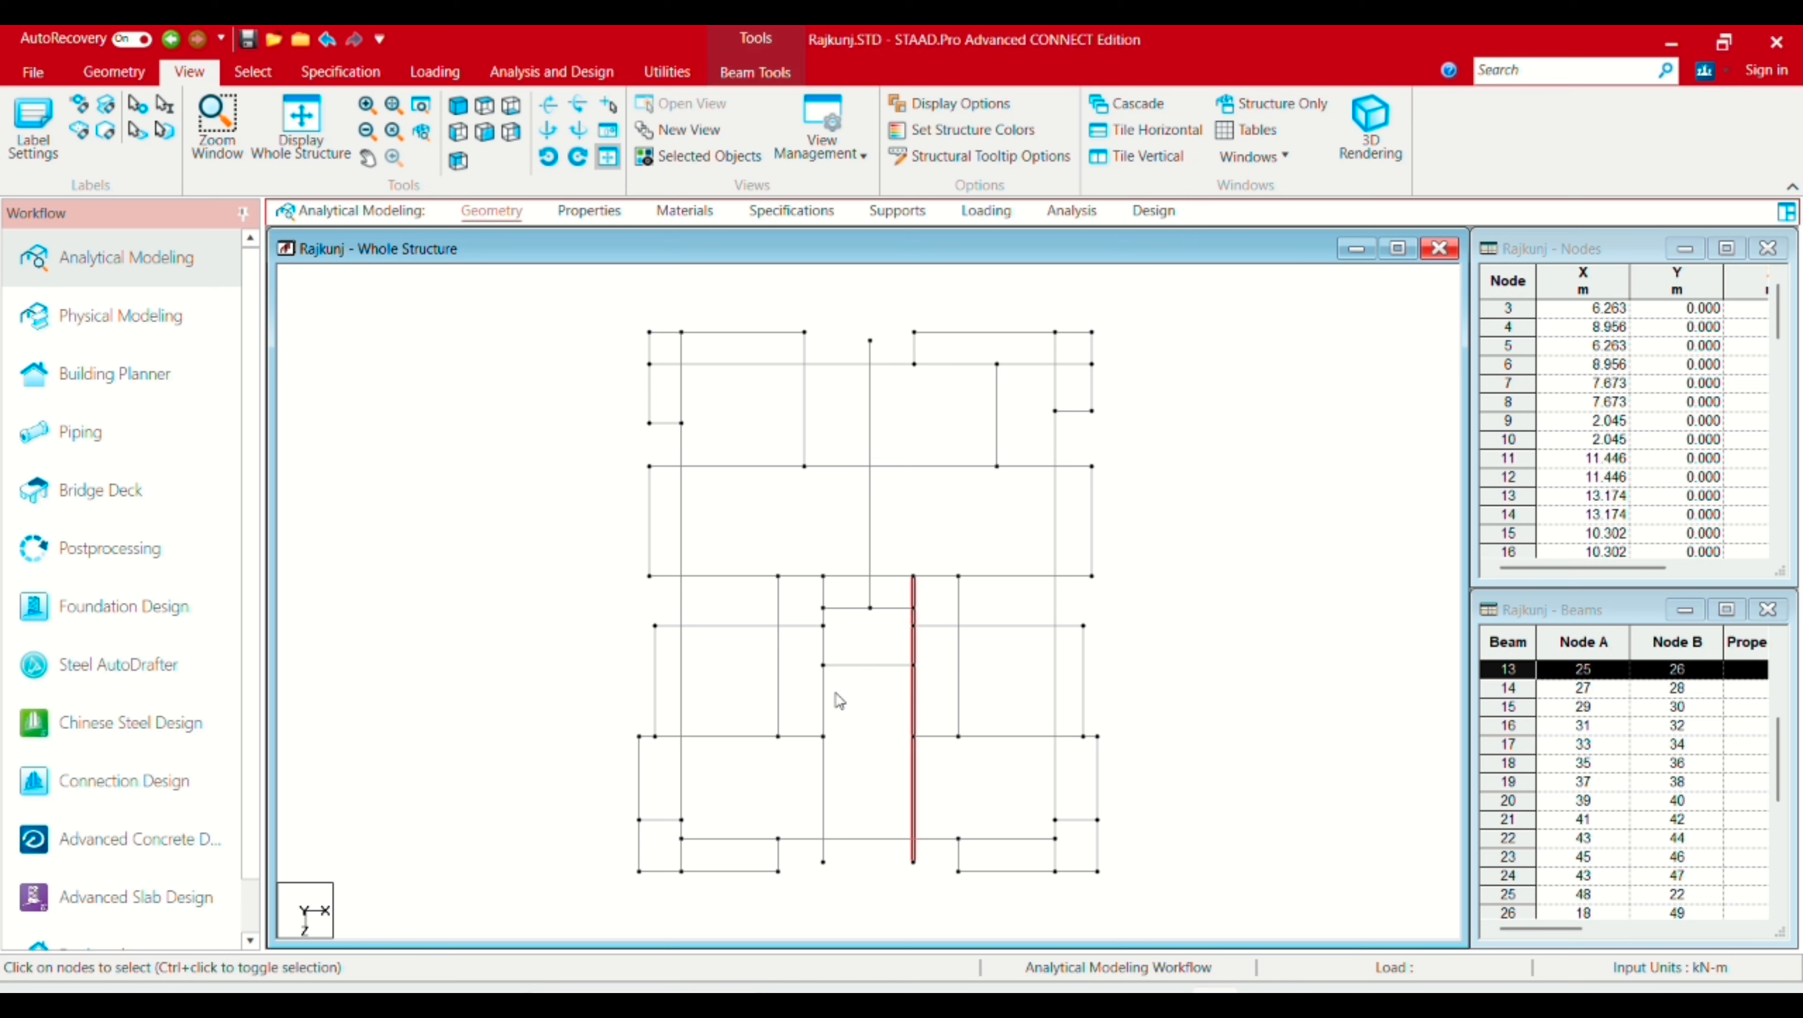
click(824, 697)
click(792, 739)
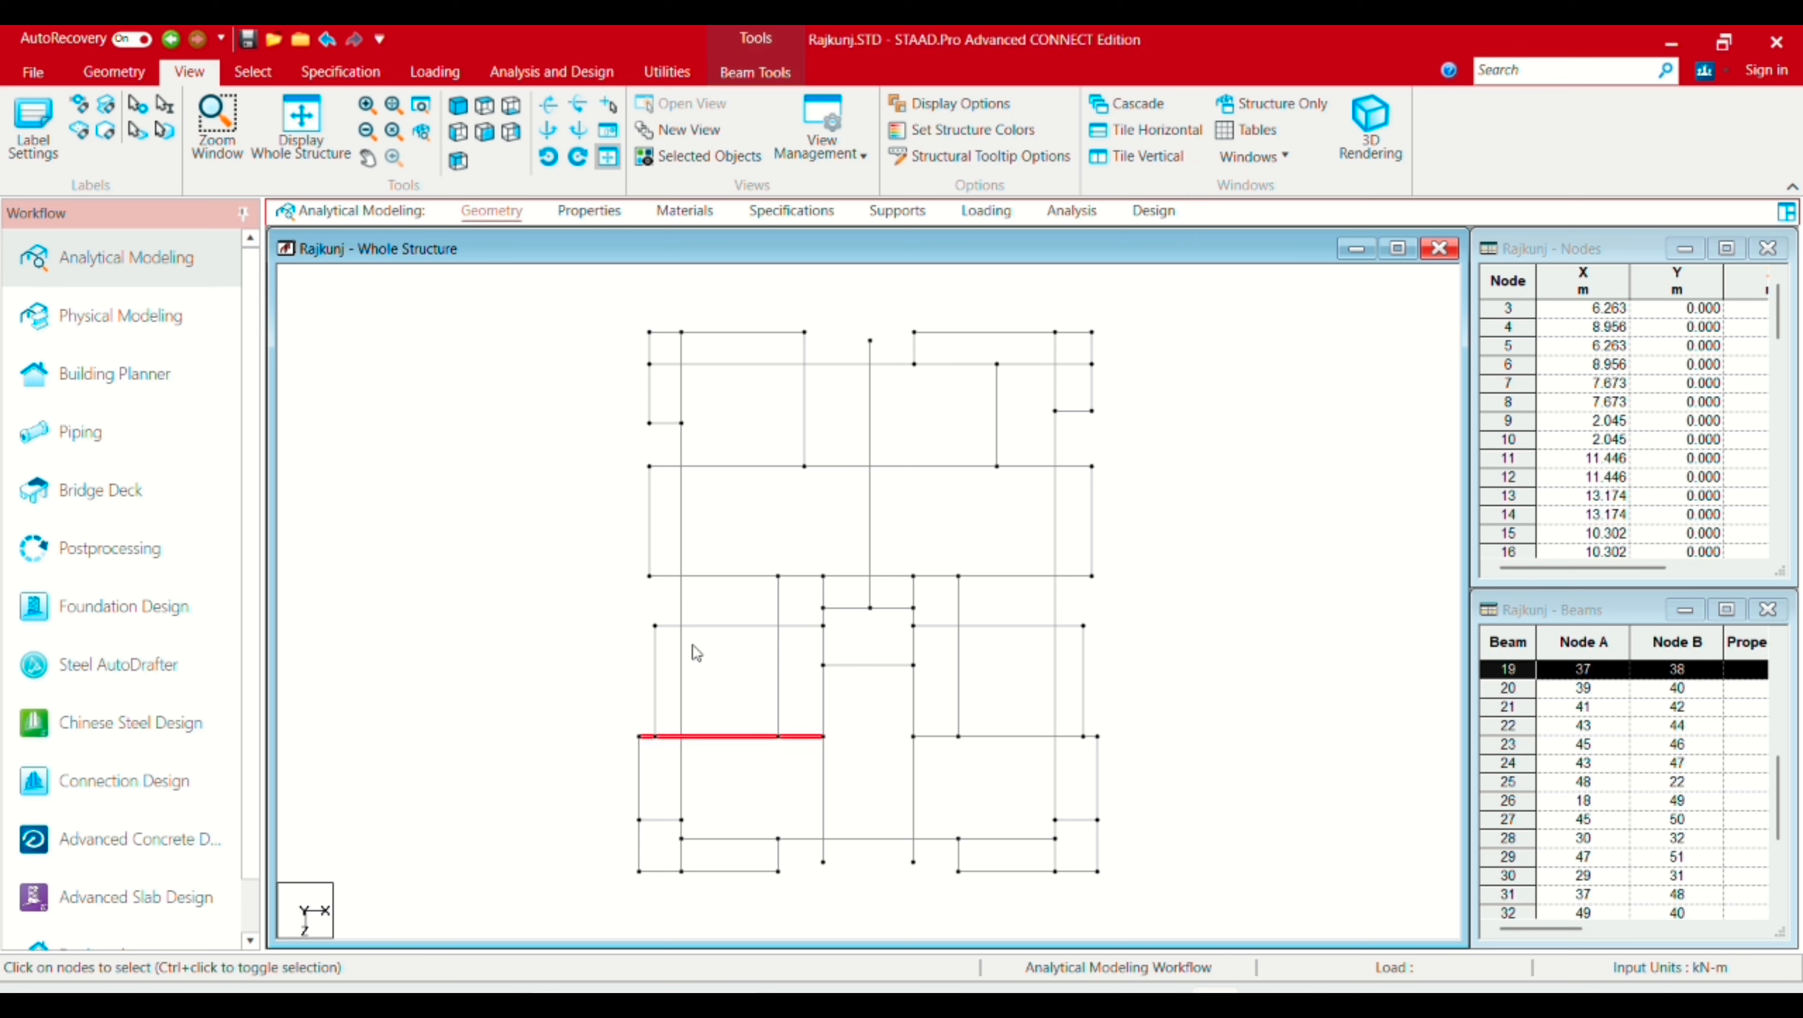
click(684, 629)
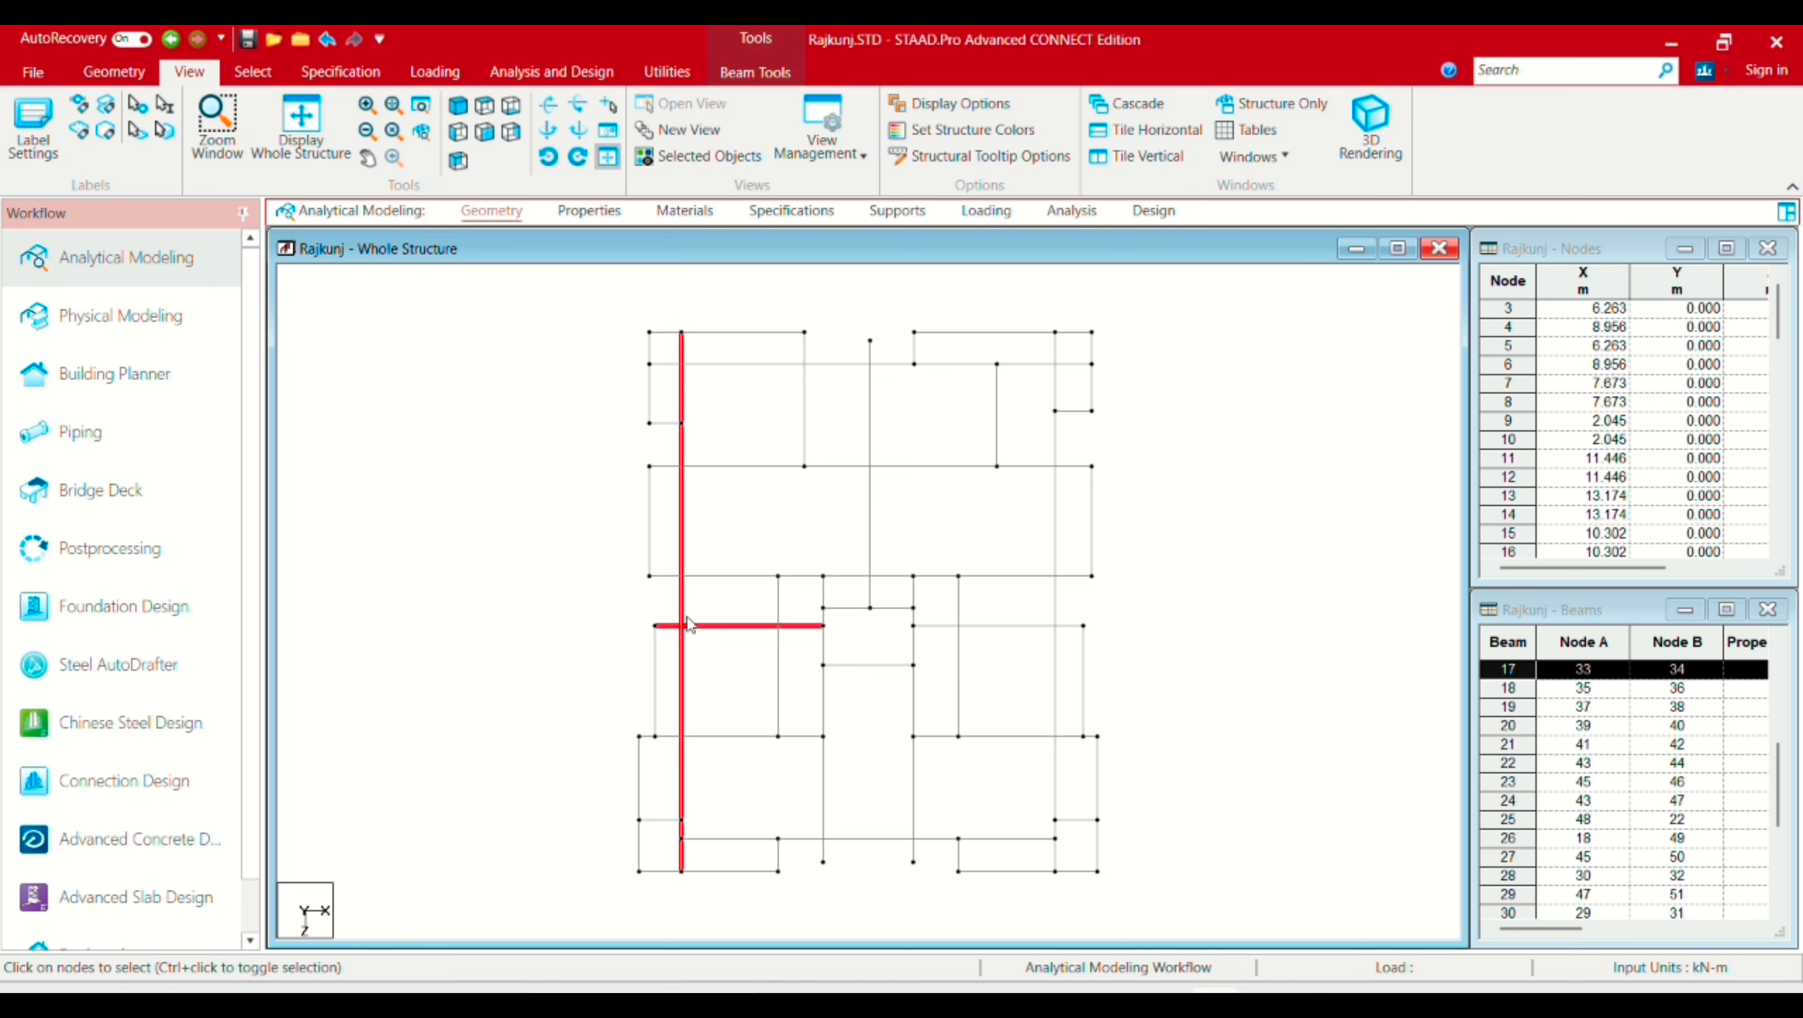
click(689, 575)
click(774, 600)
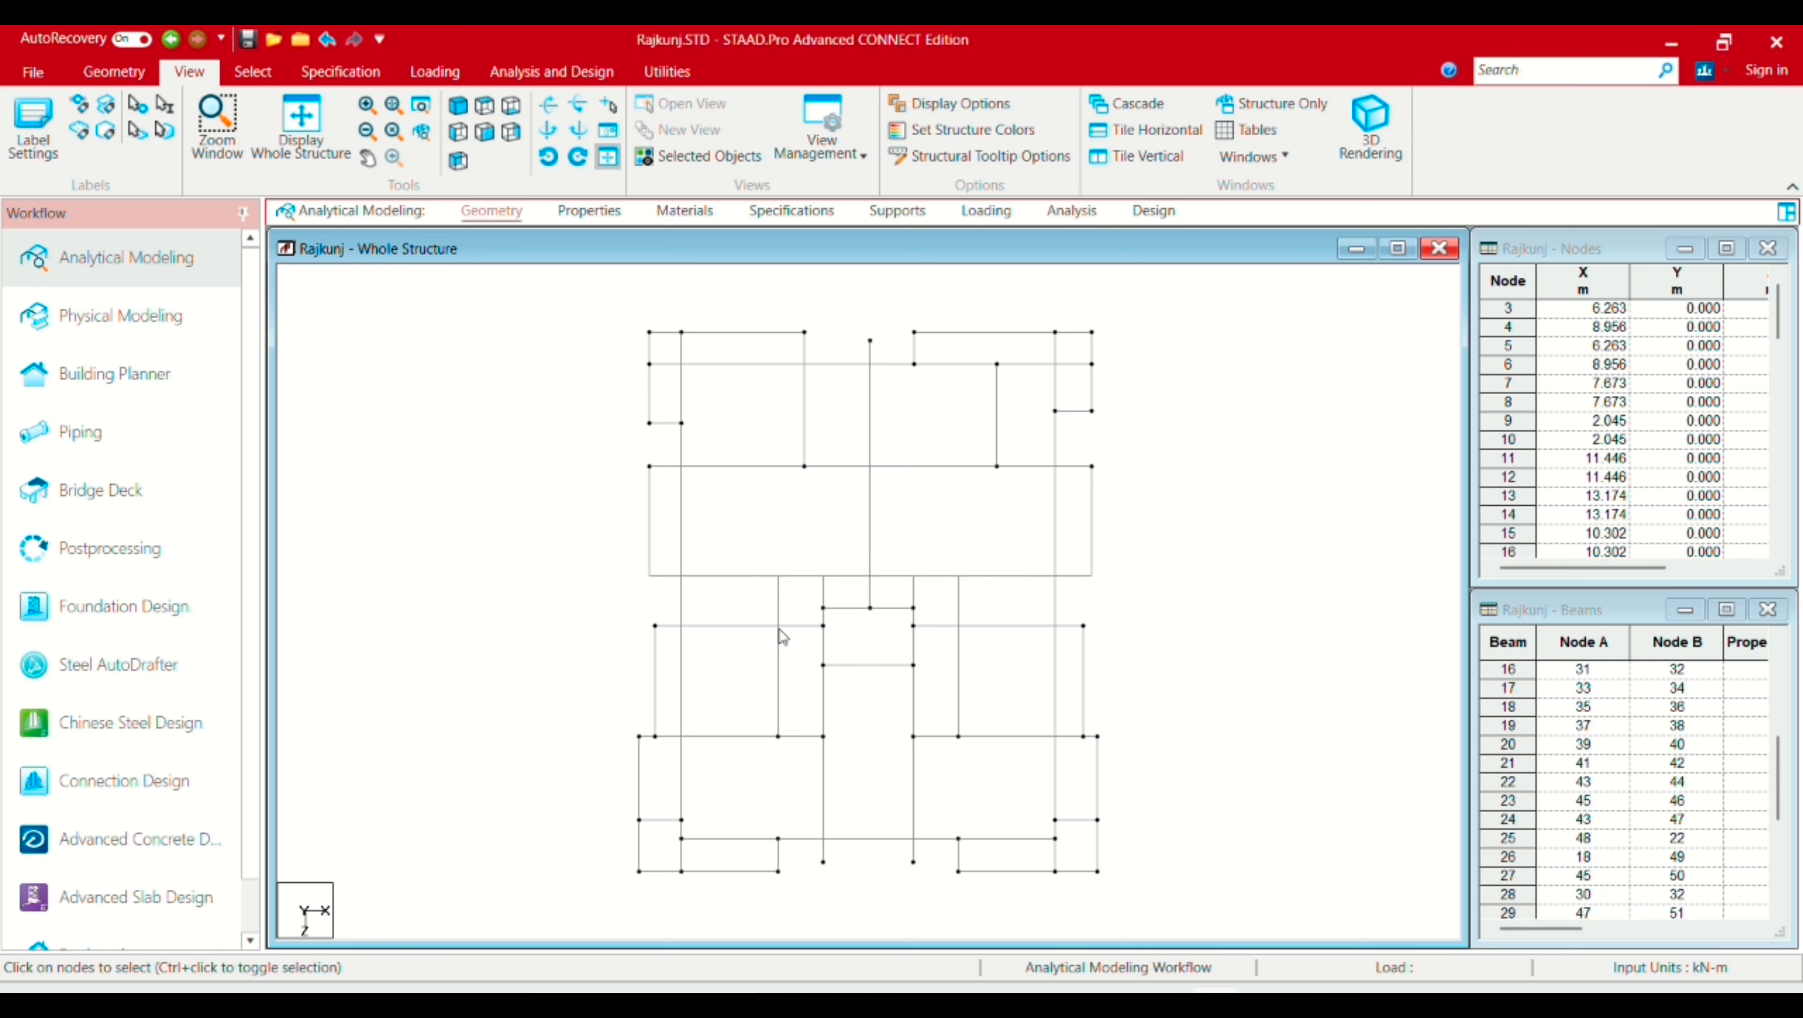
click(779, 629)
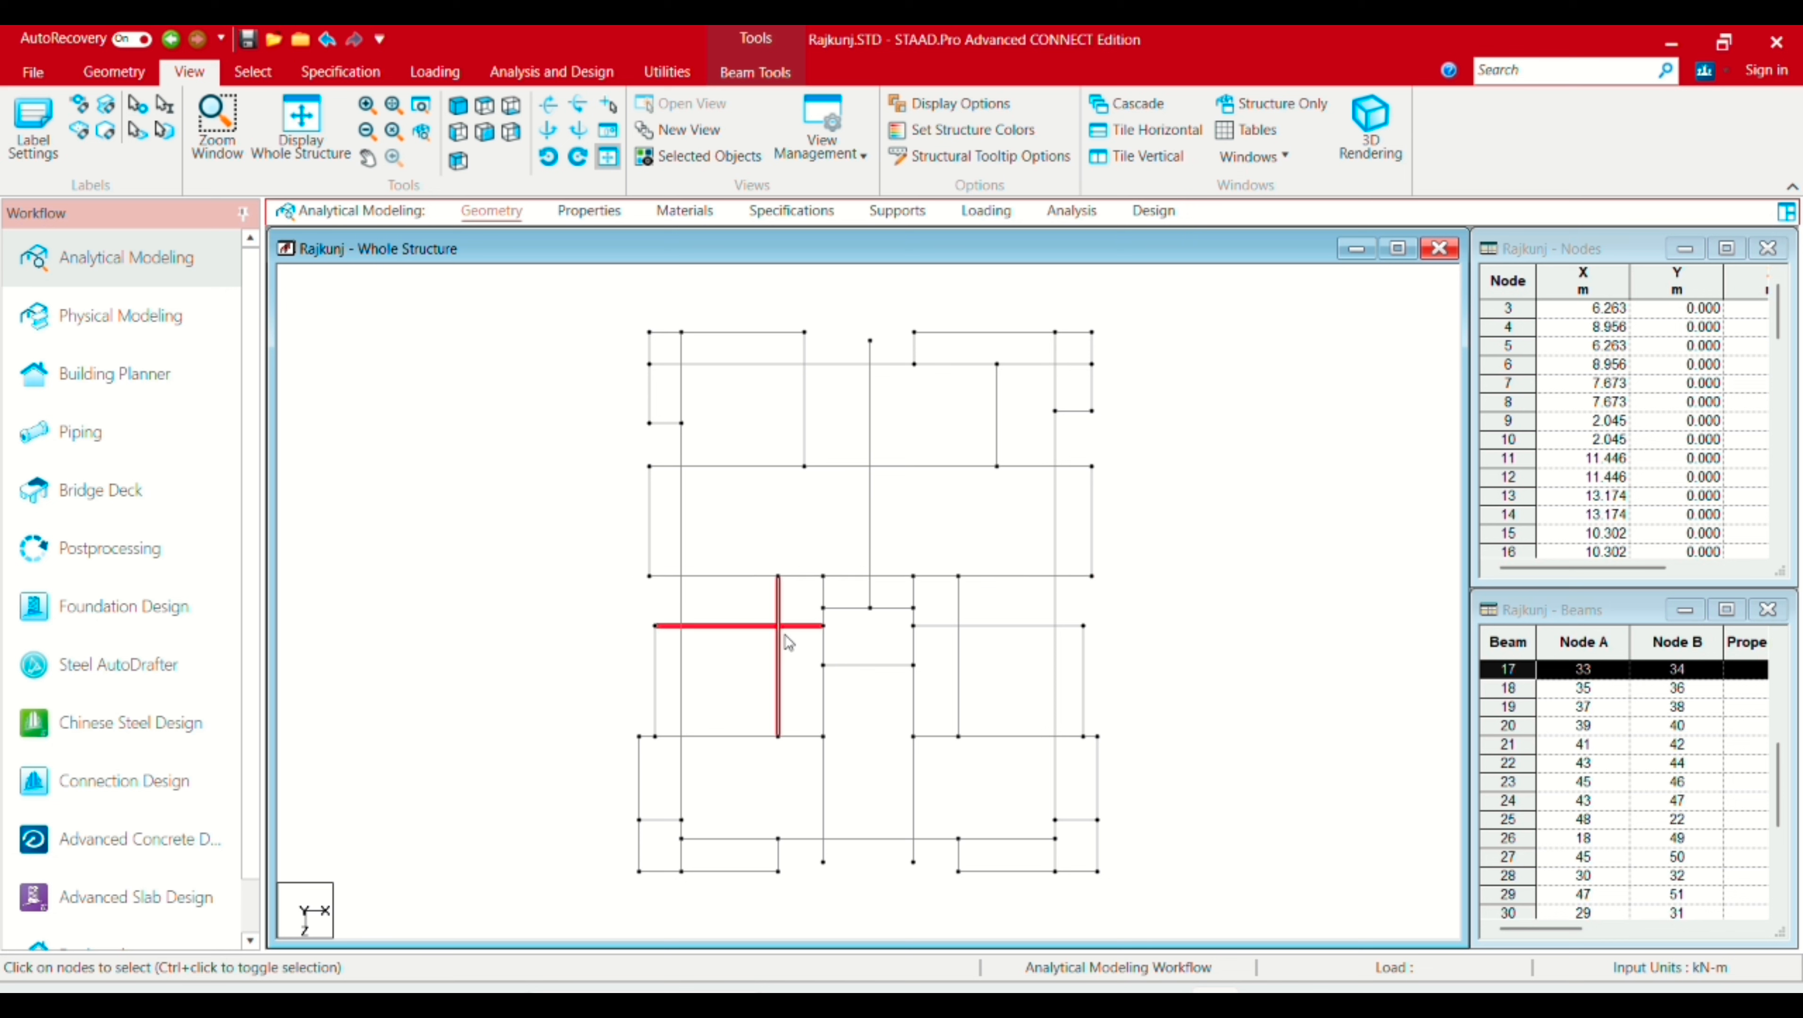
click(869, 507)
ctrl+click(877, 469)
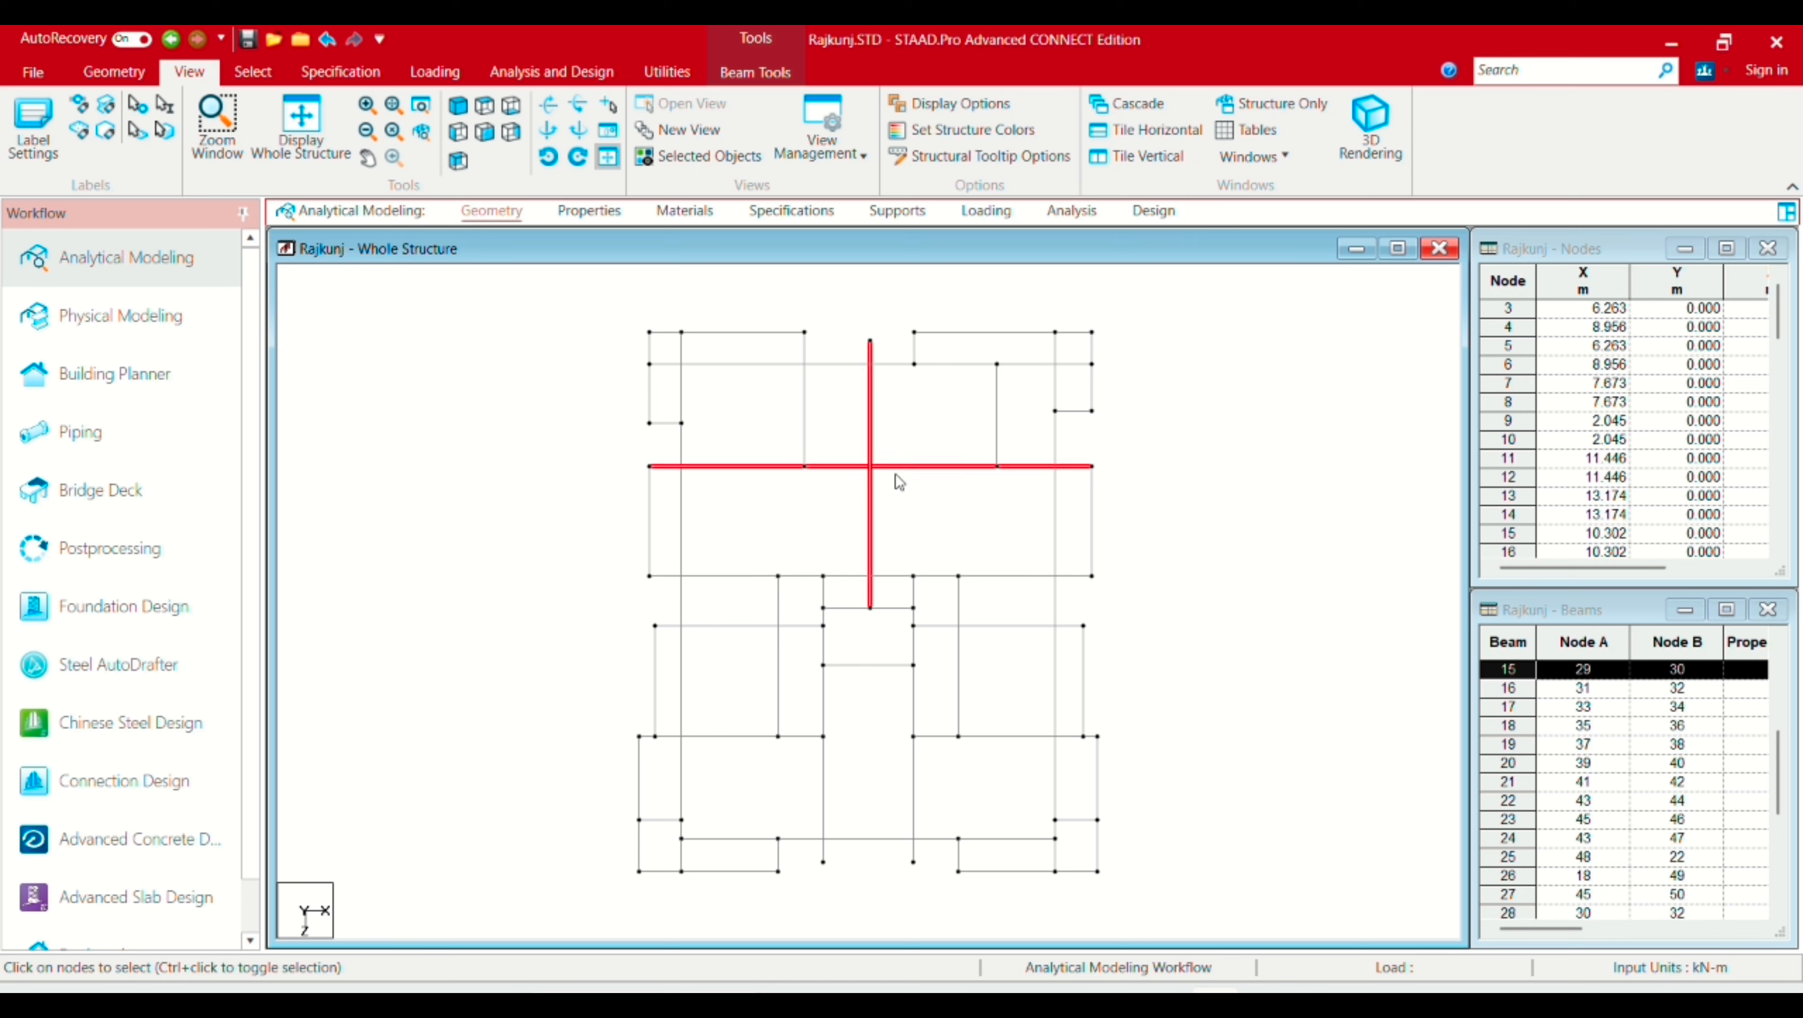
click(900, 559)
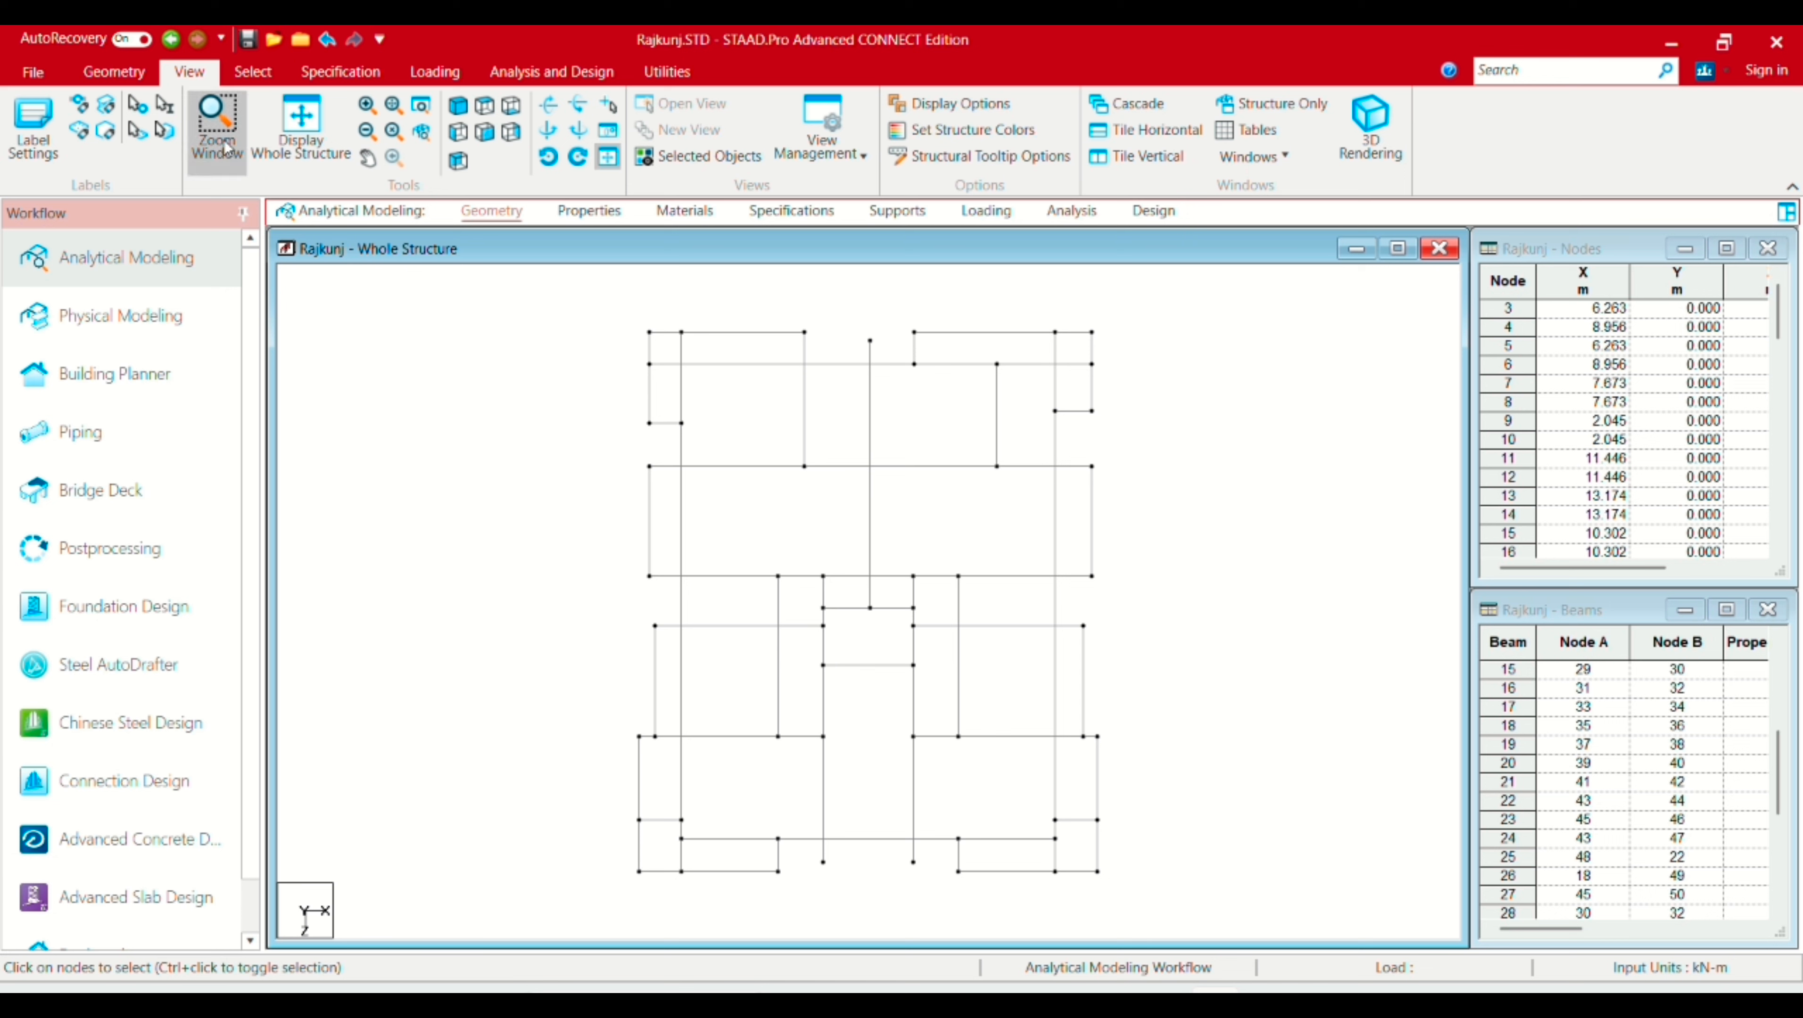
Step: Box-select the whole grid and intersect its beams at 0.001 m tolerance, creating 73 new beams
click(251, 73)
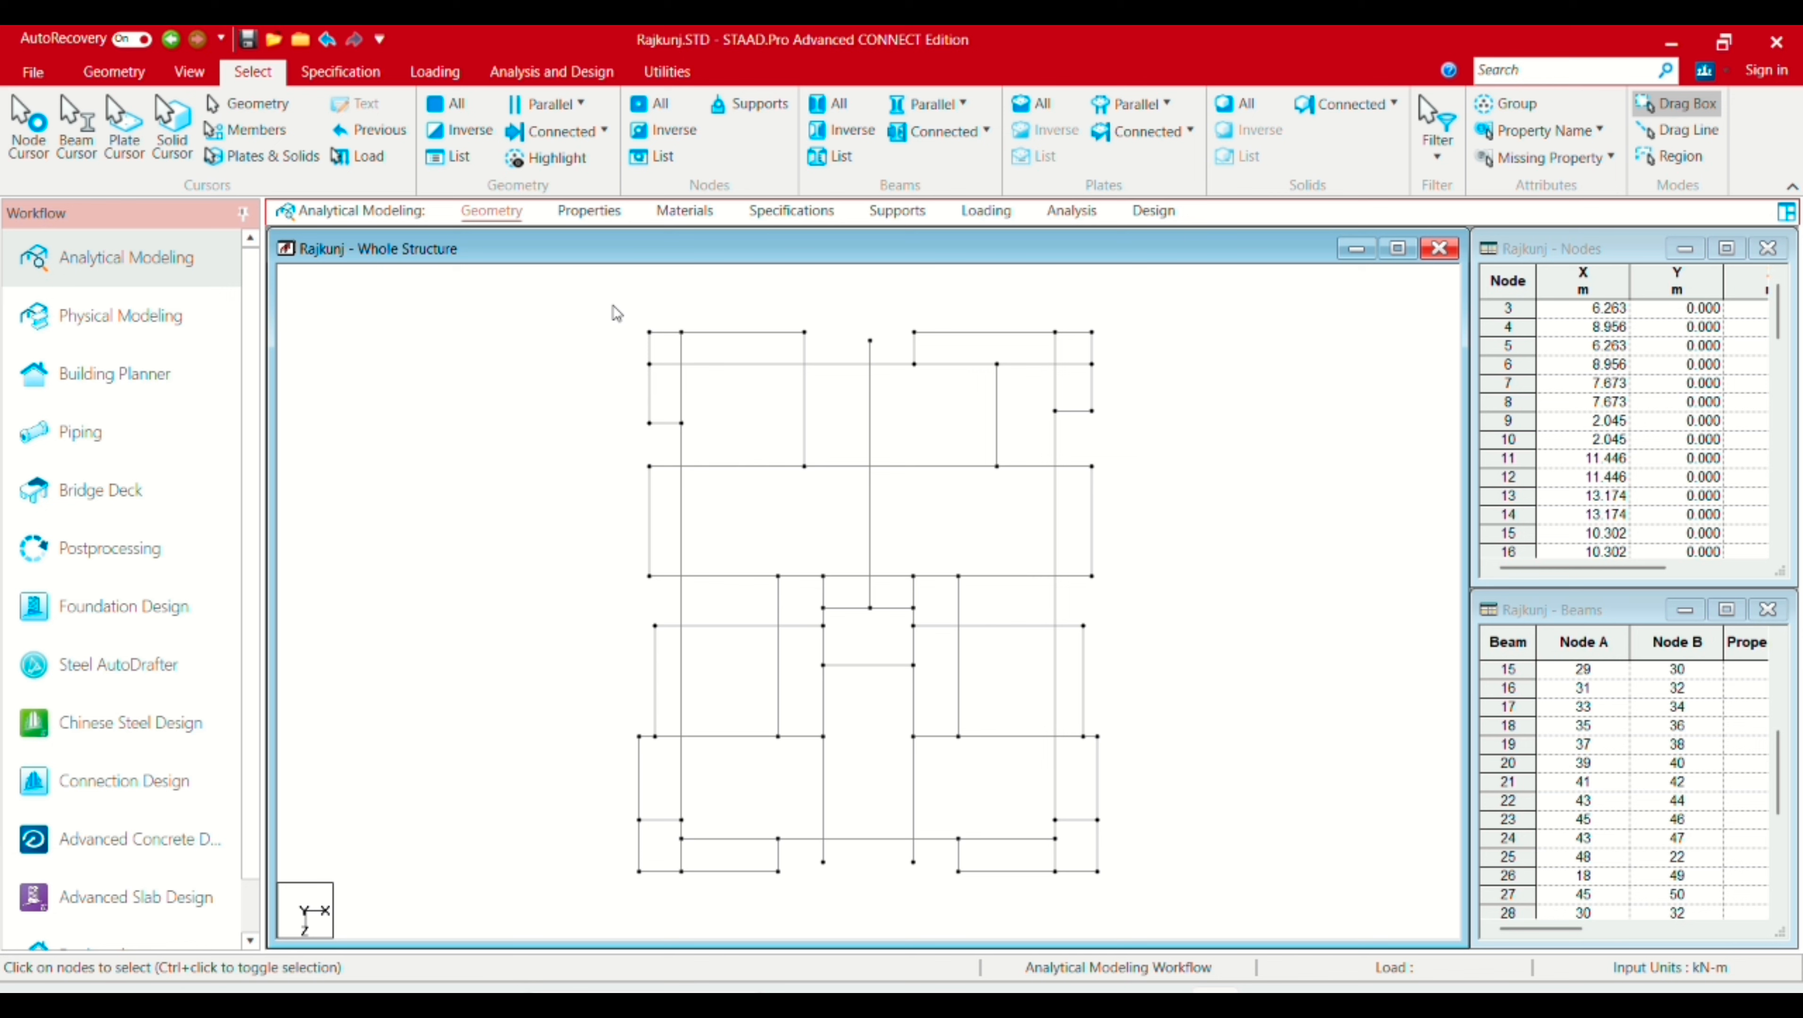
drag(590, 294, 1168, 916)
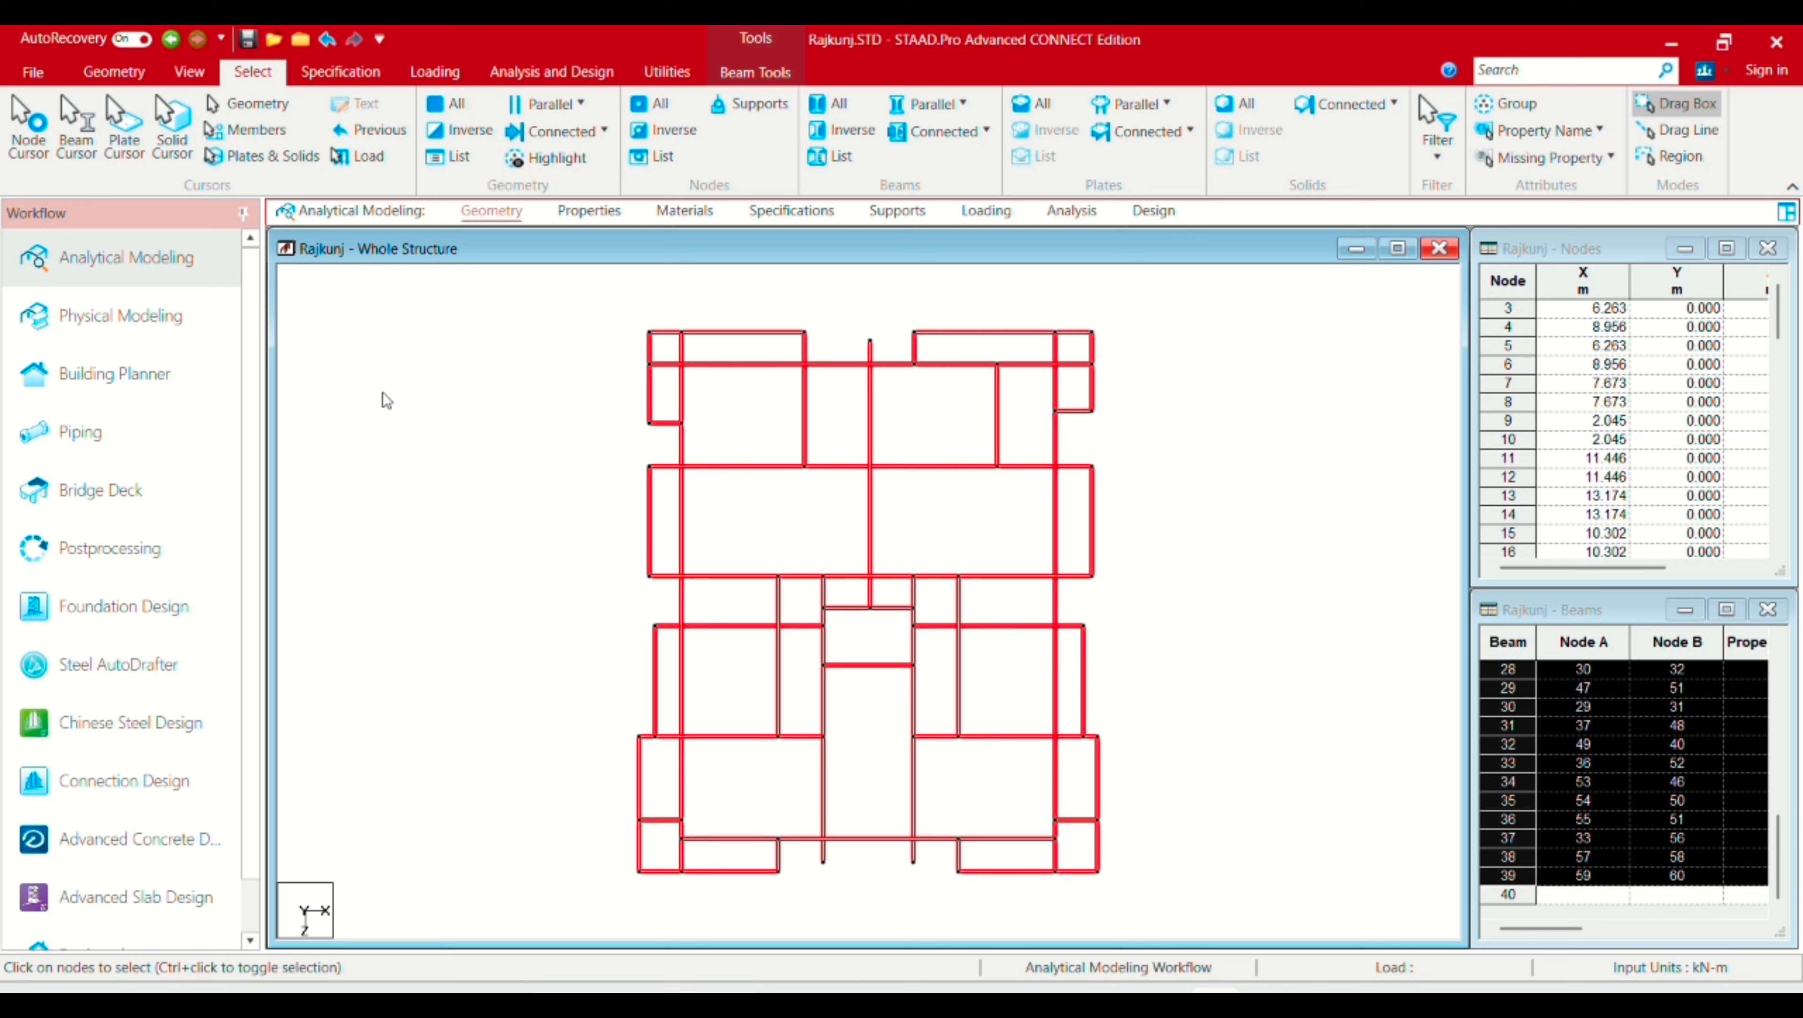
click(116, 72)
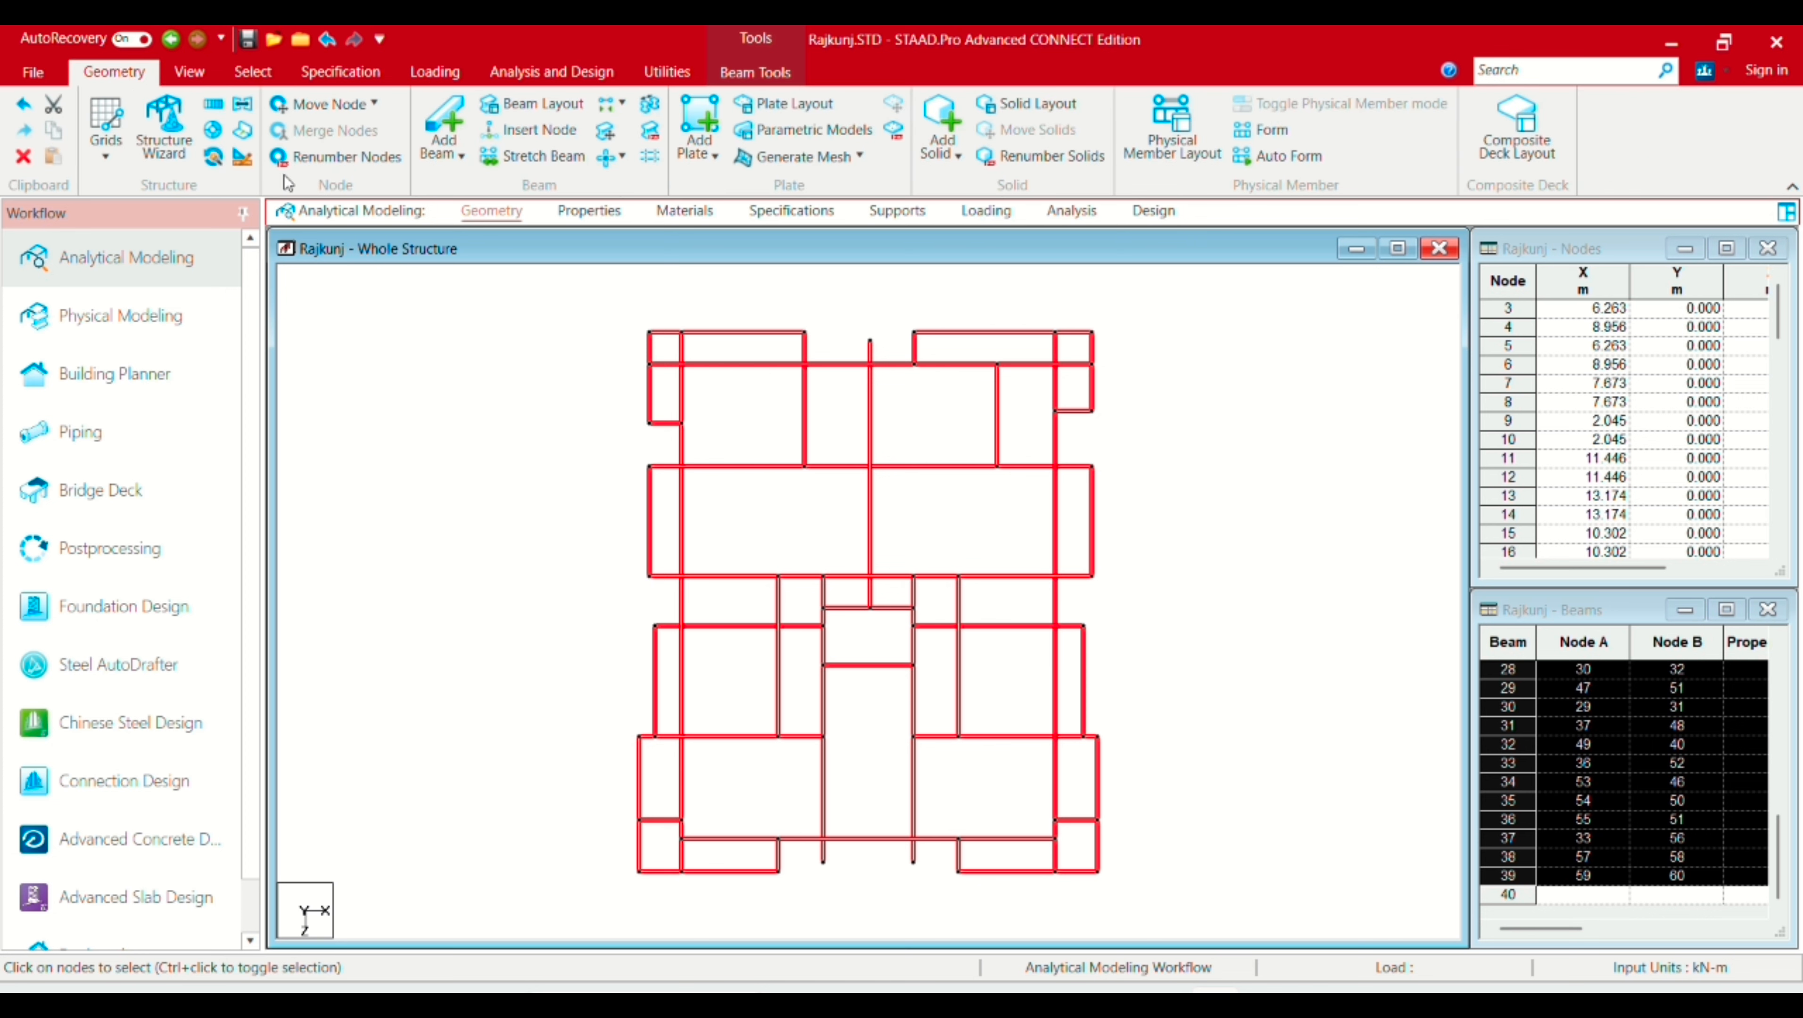
click(623, 159)
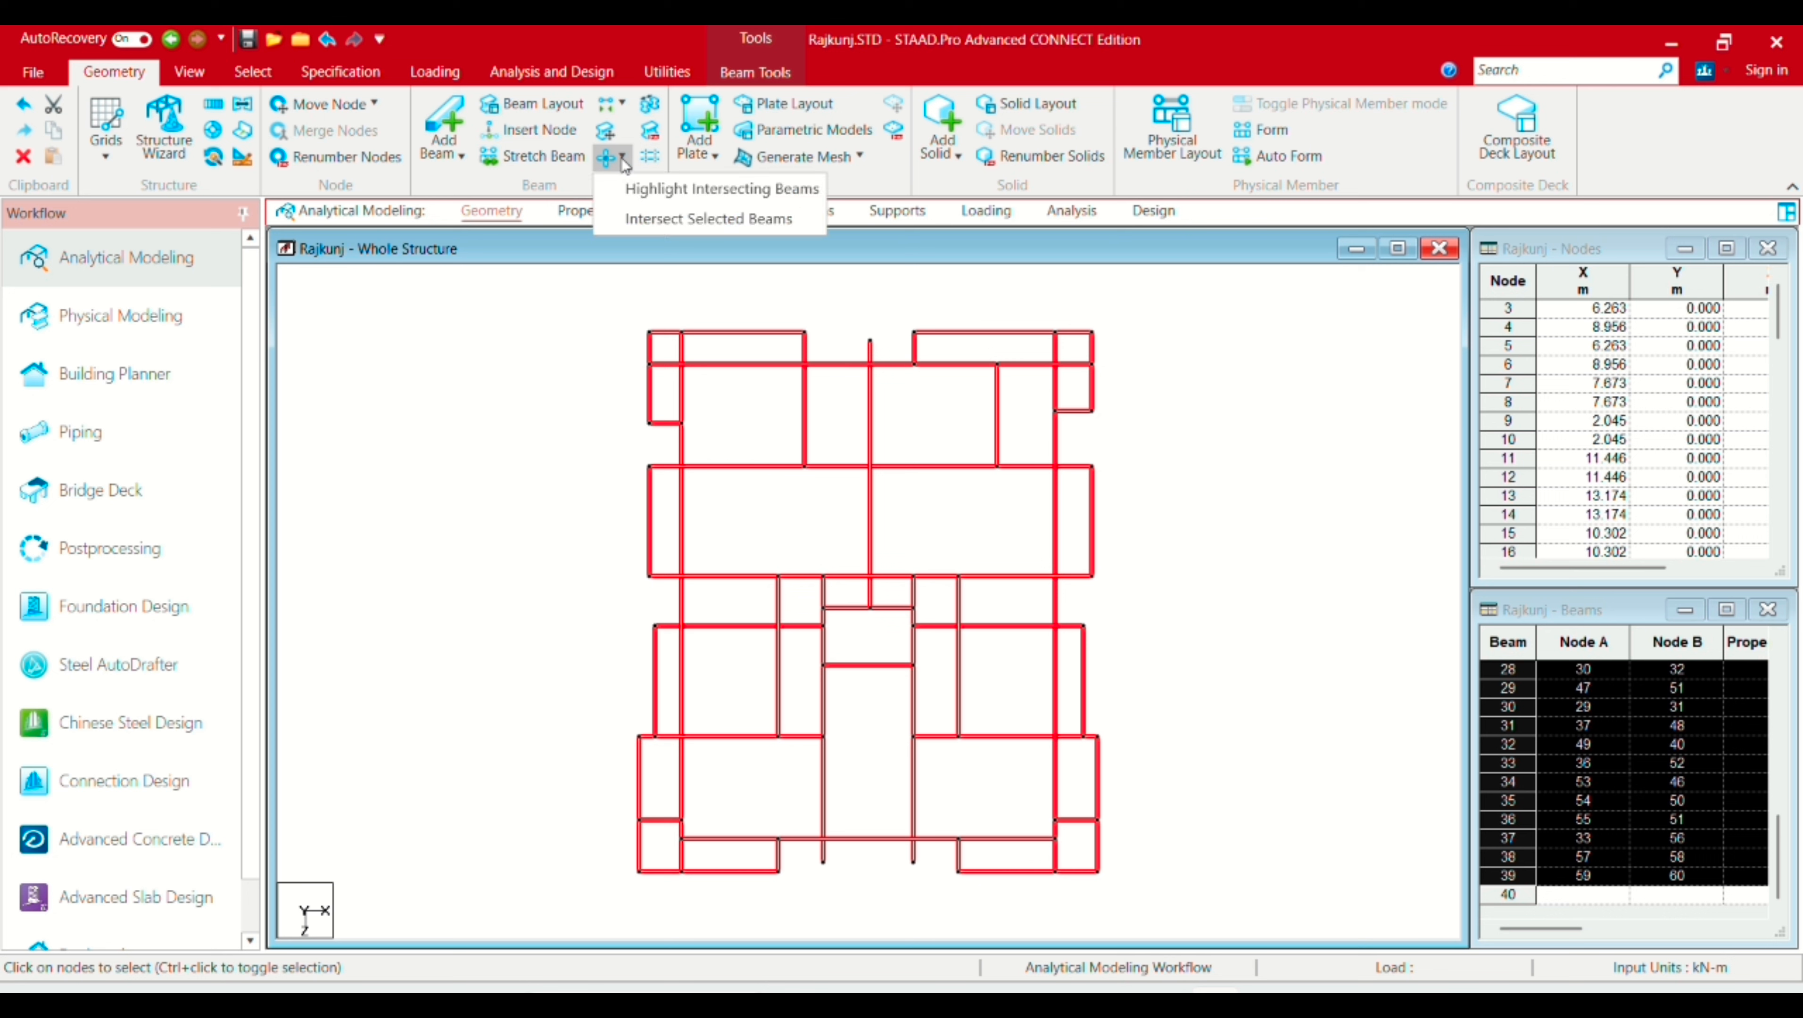
click(679, 220)
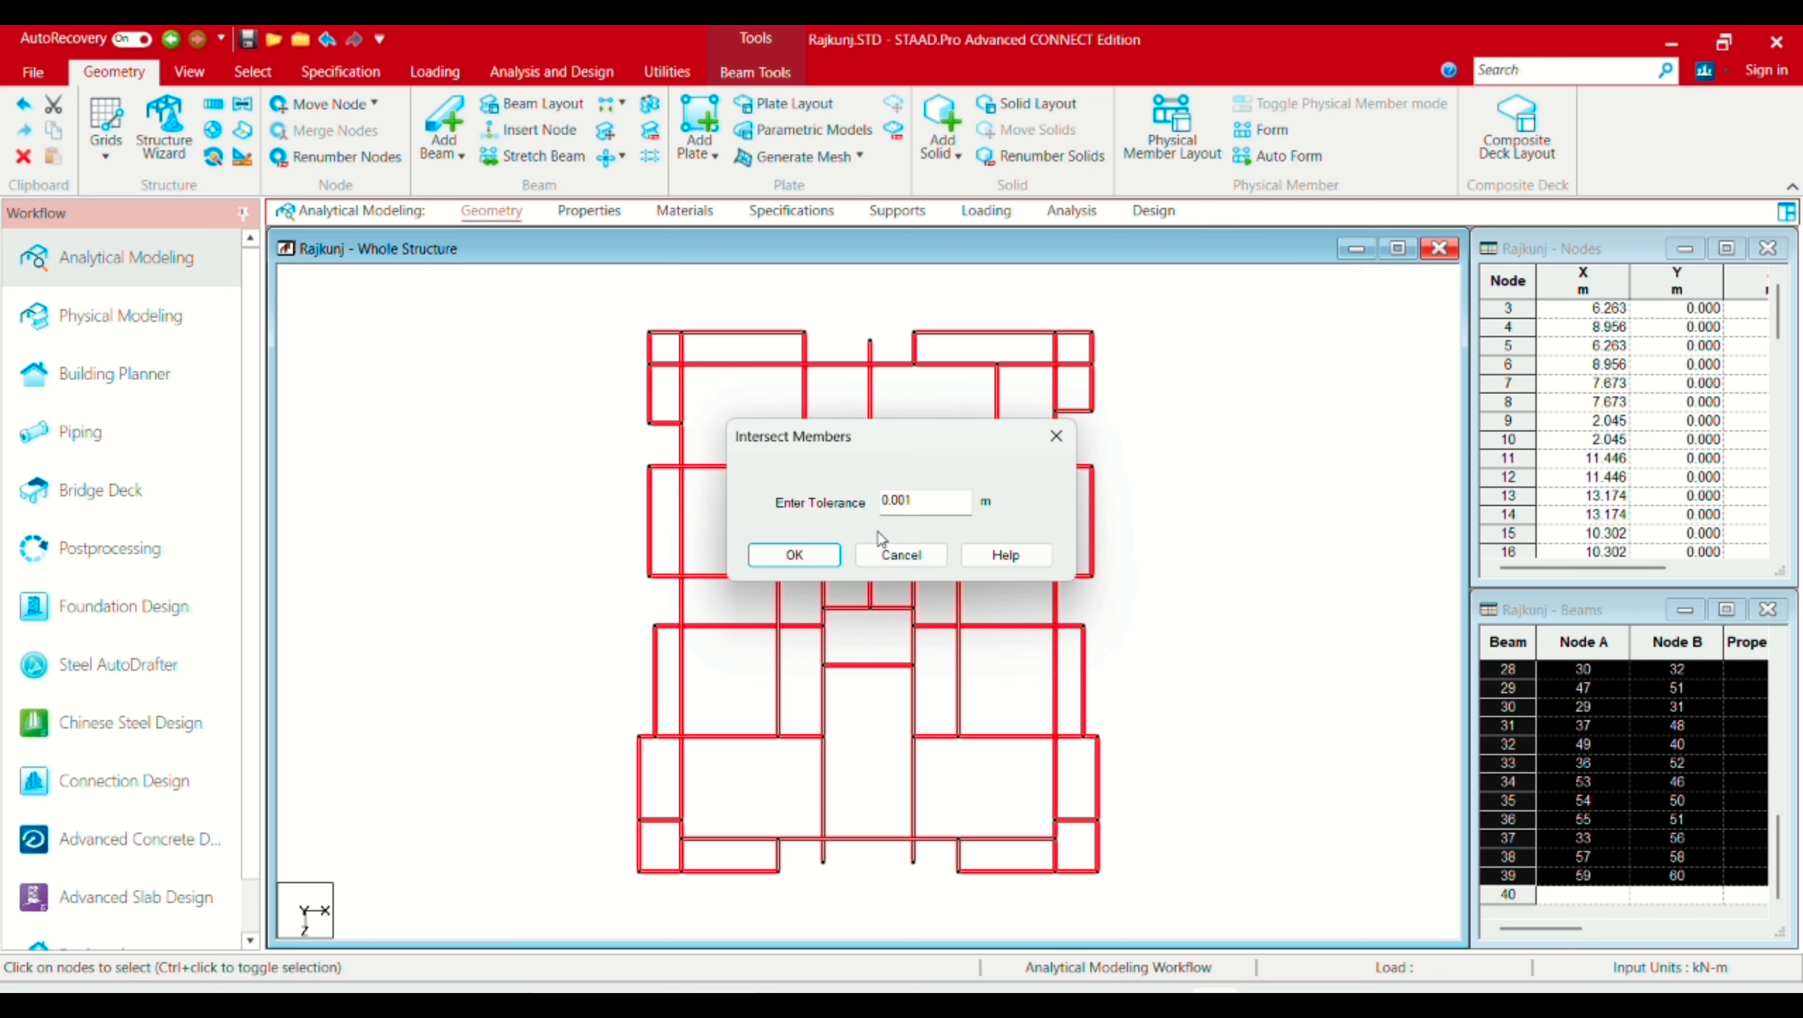
click(813, 560)
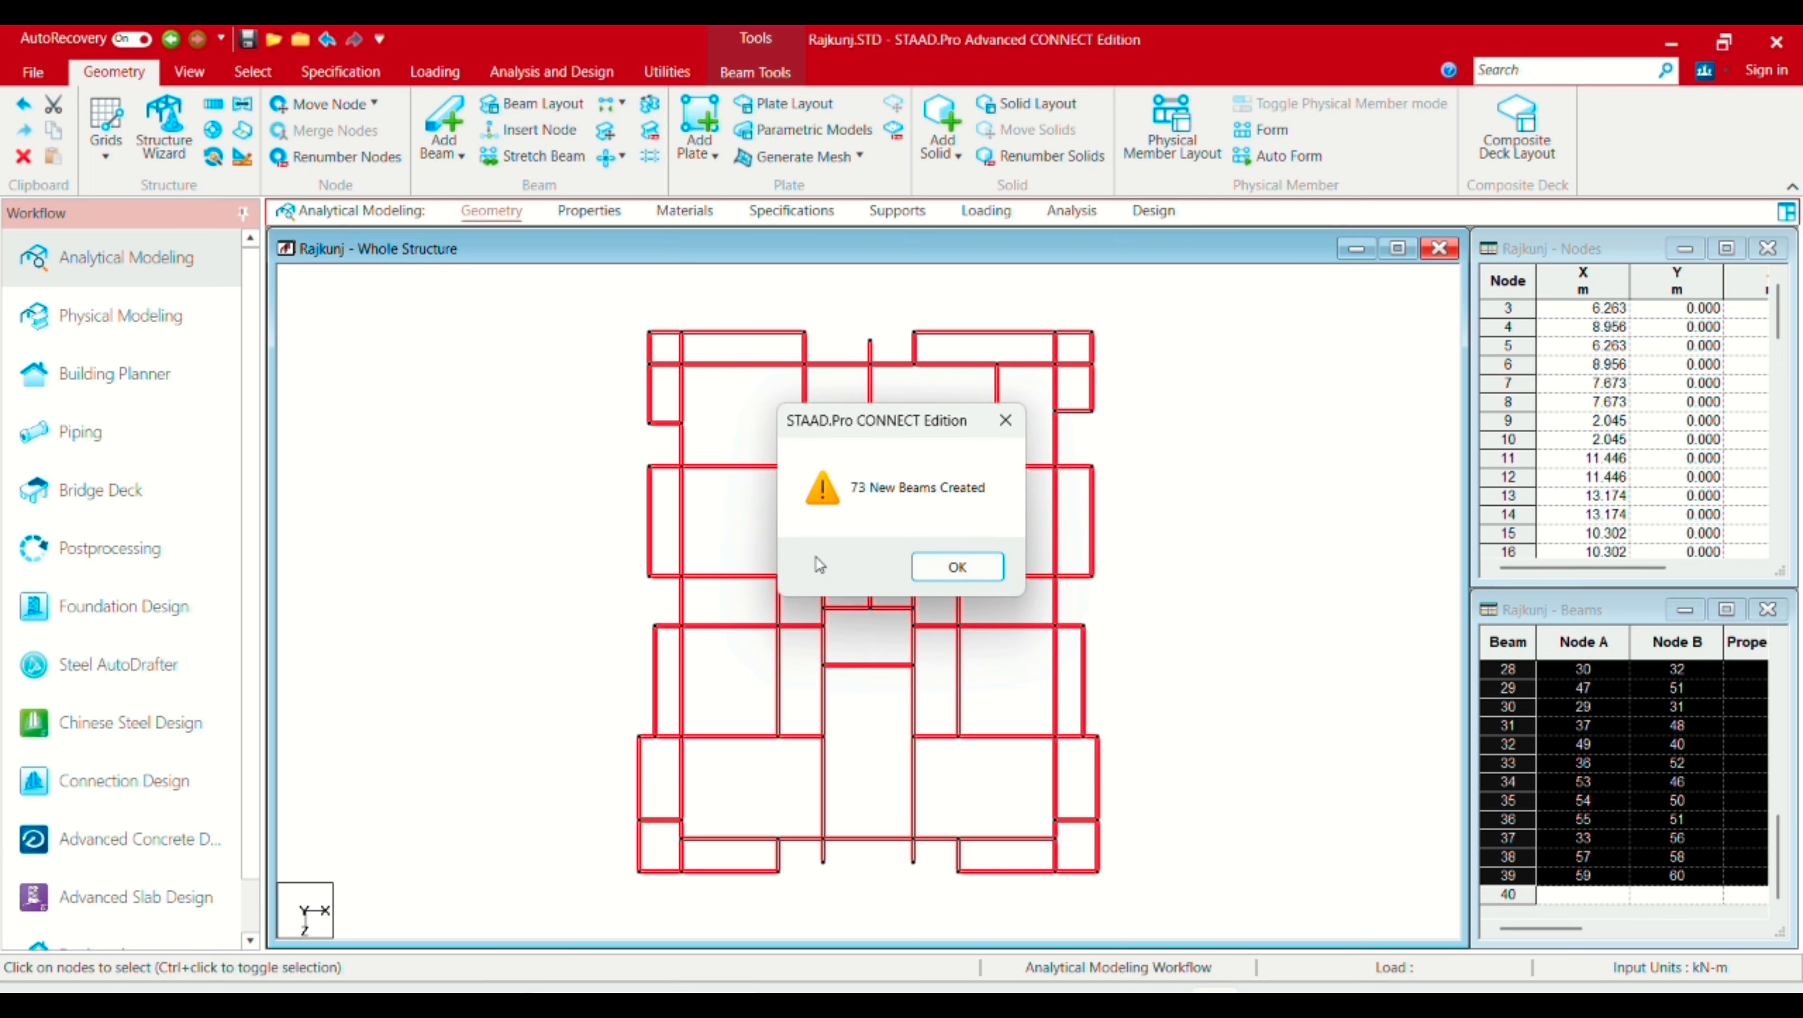
click(956, 567)
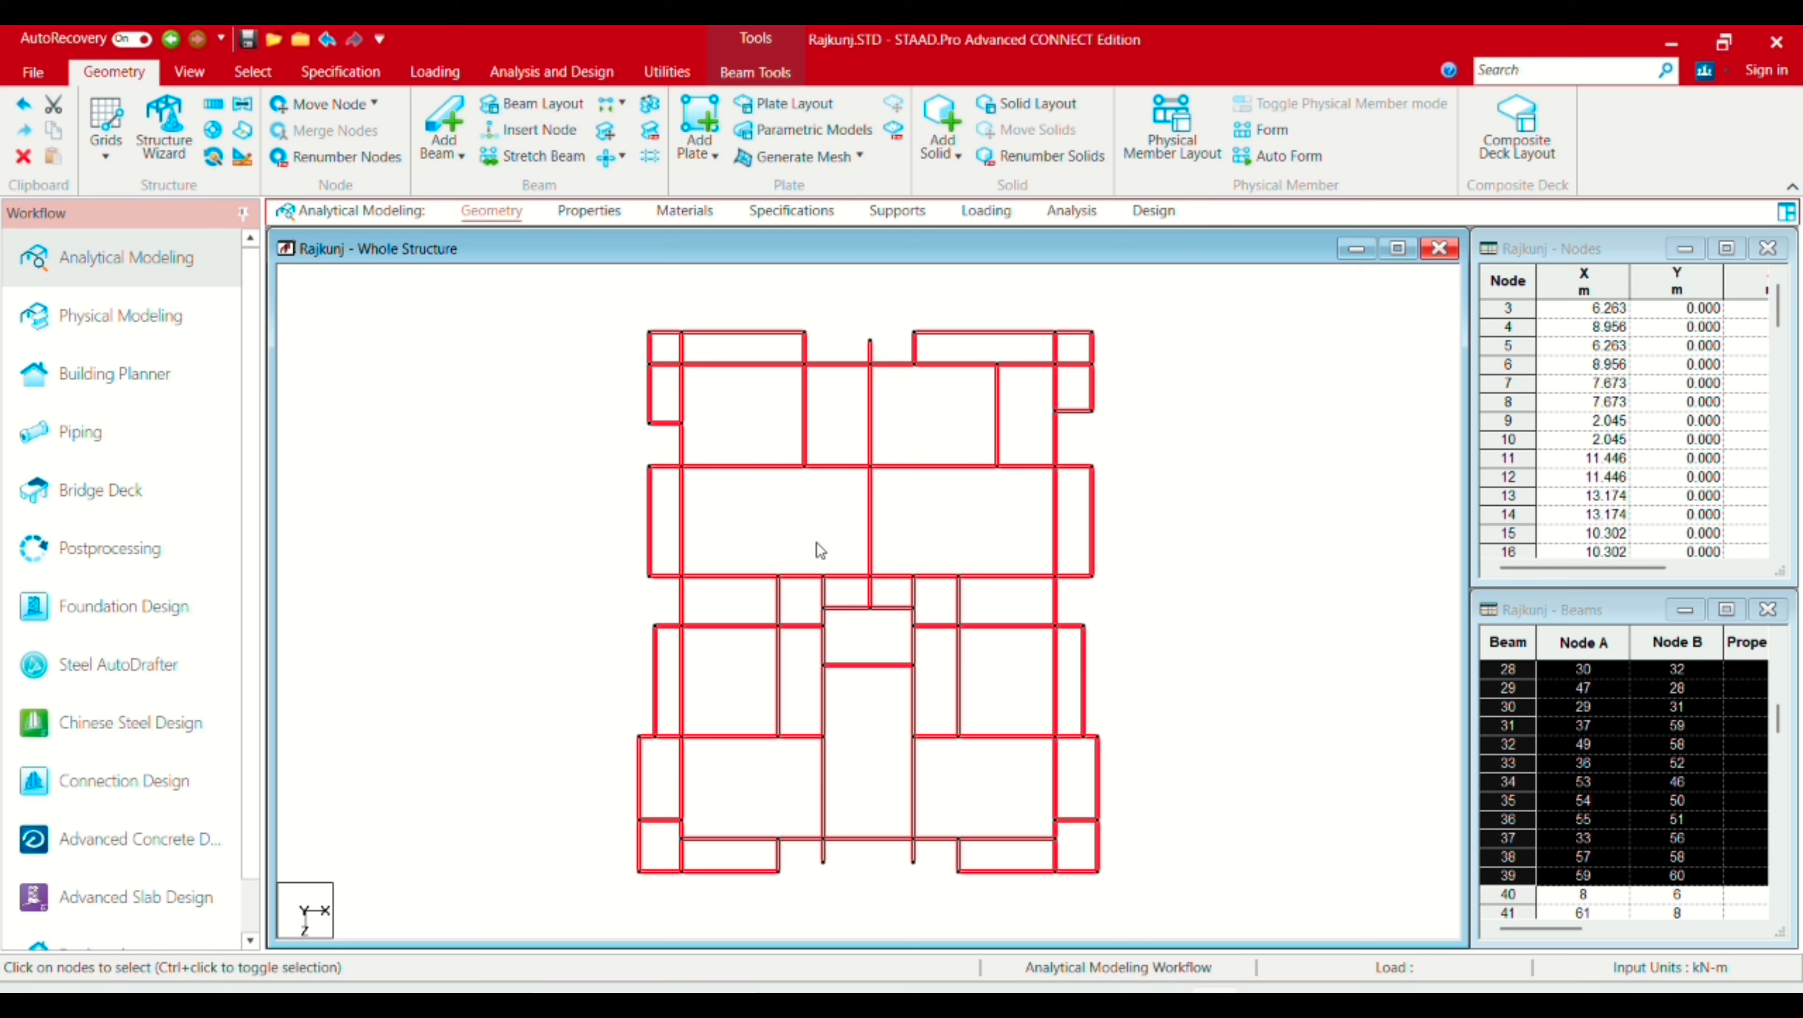
Step: Select eight individual beams in turn to read their numbers, then clear the selection
click(826, 467)
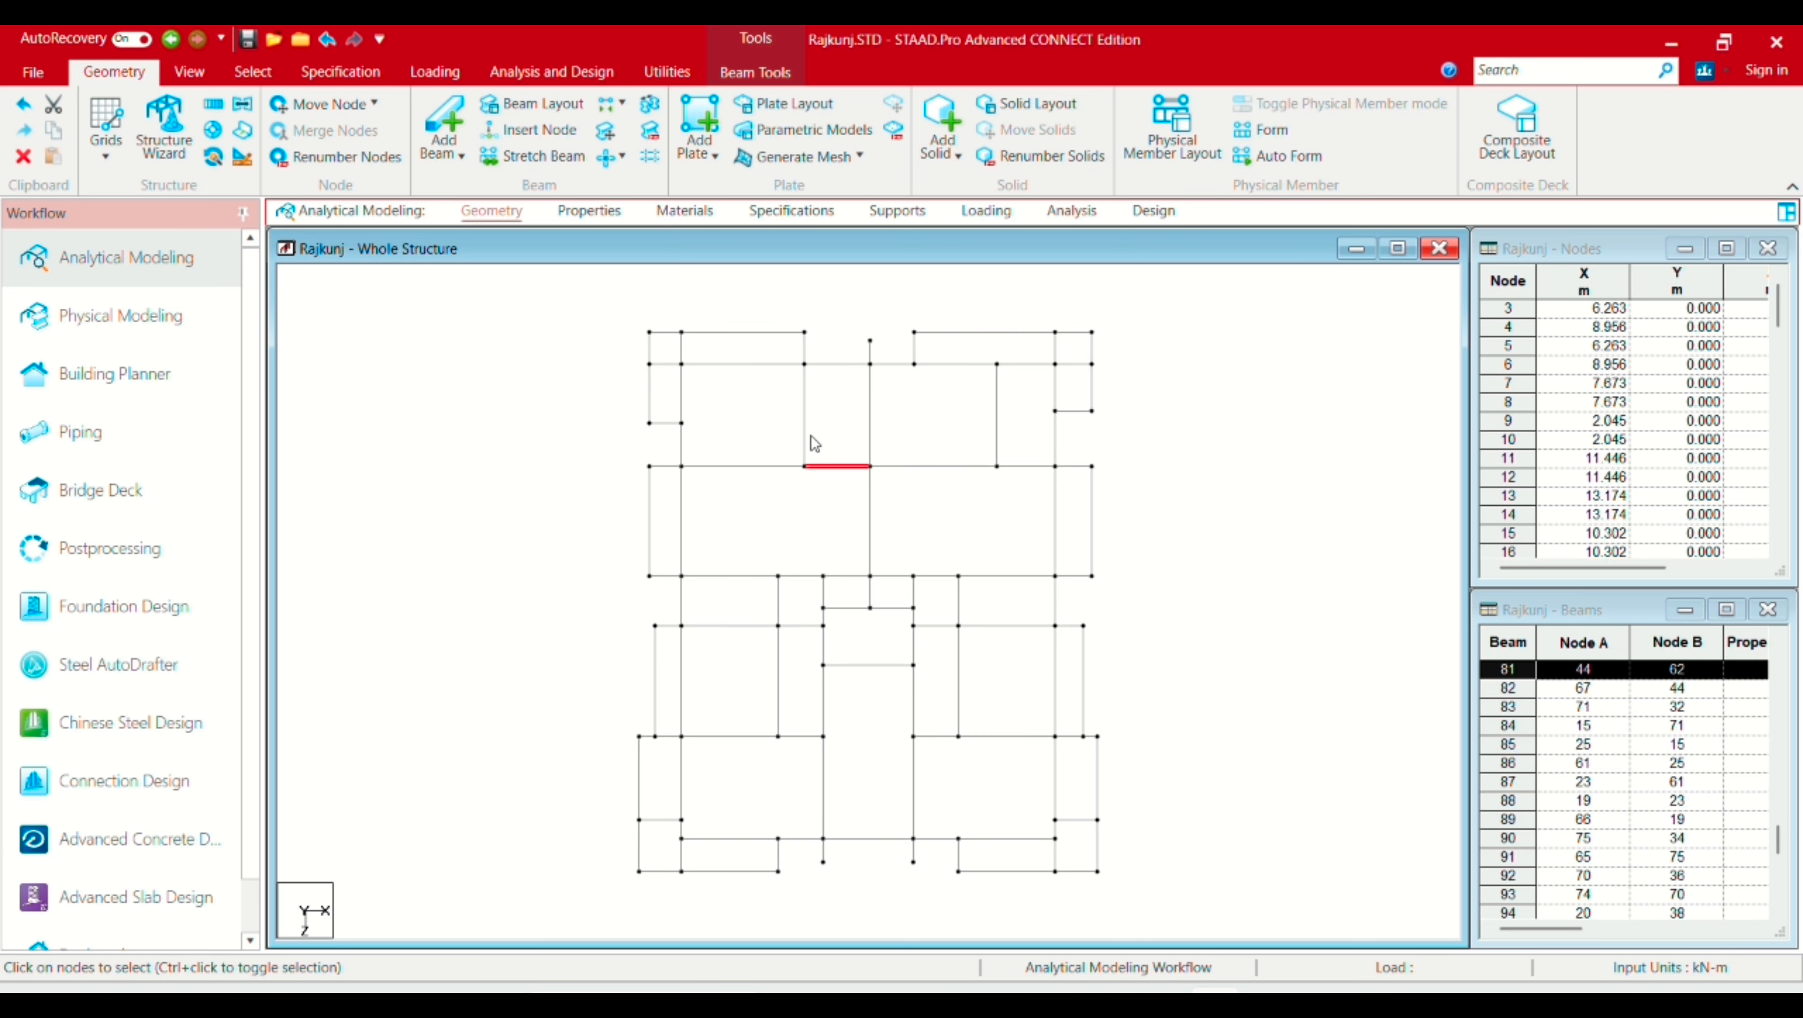
click(754, 365)
click(682, 451)
click(683, 510)
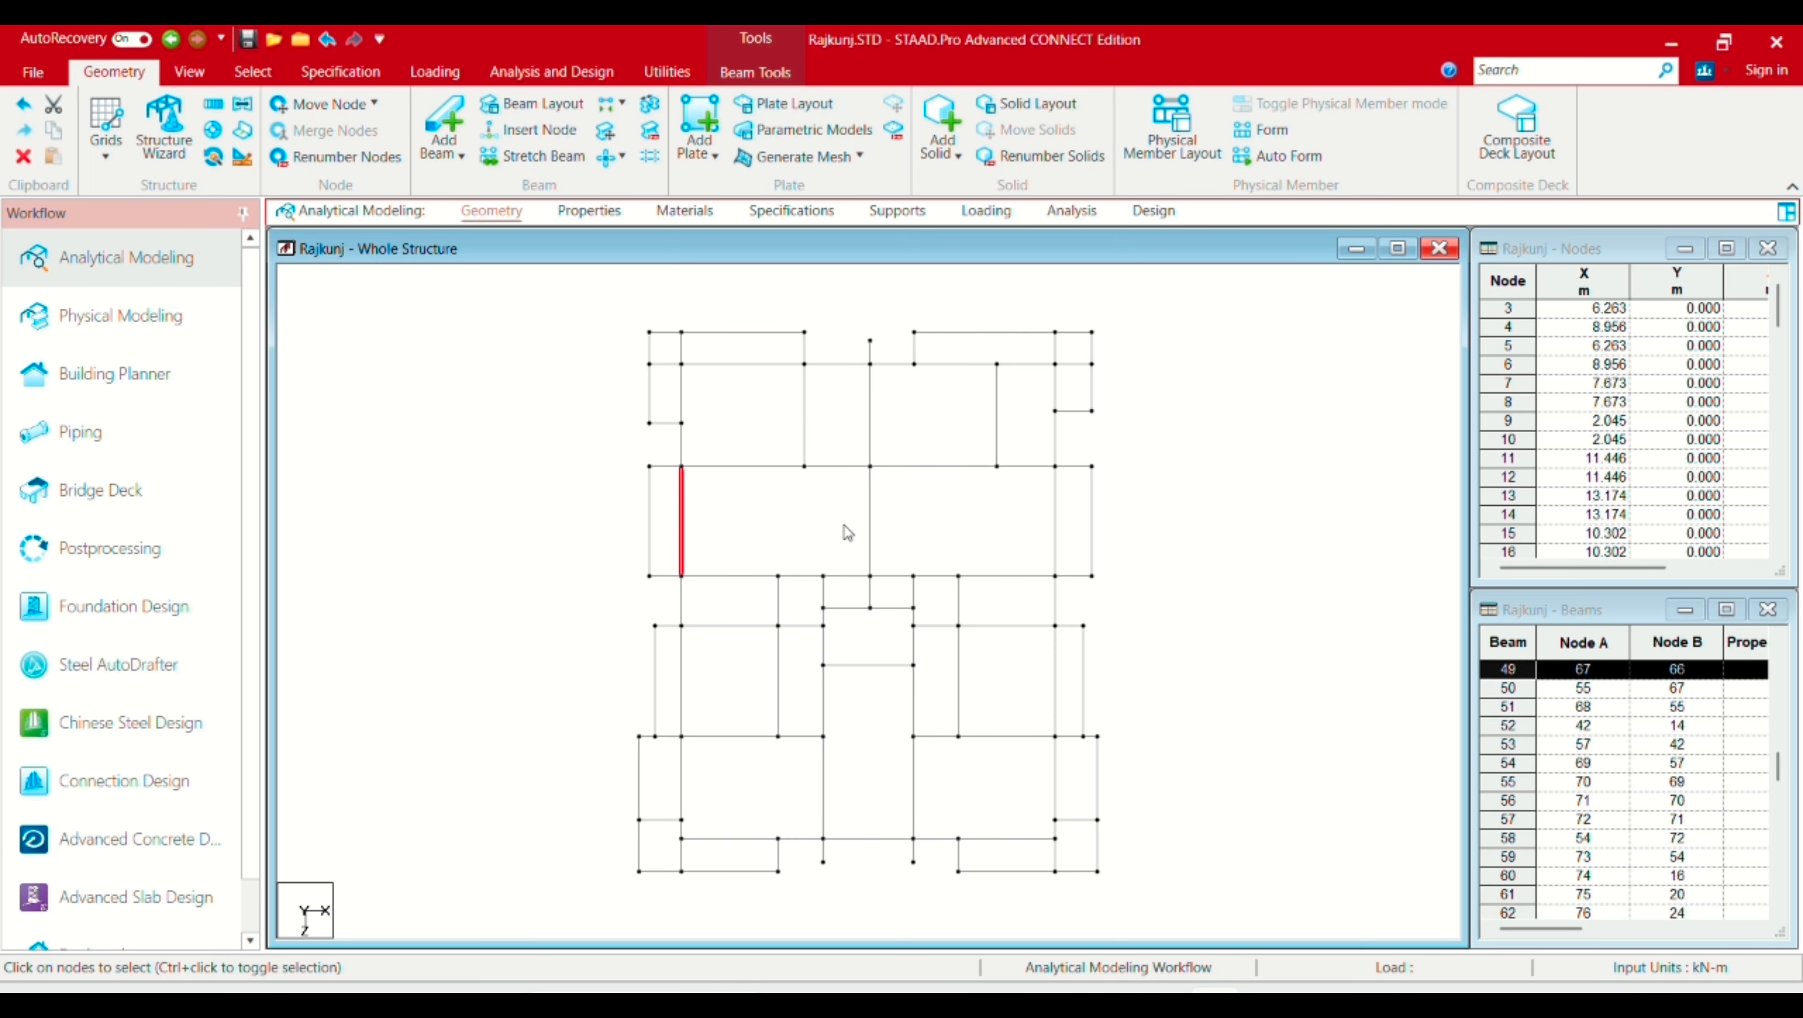
click(871, 528)
click(924, 467)
click(993, 579)
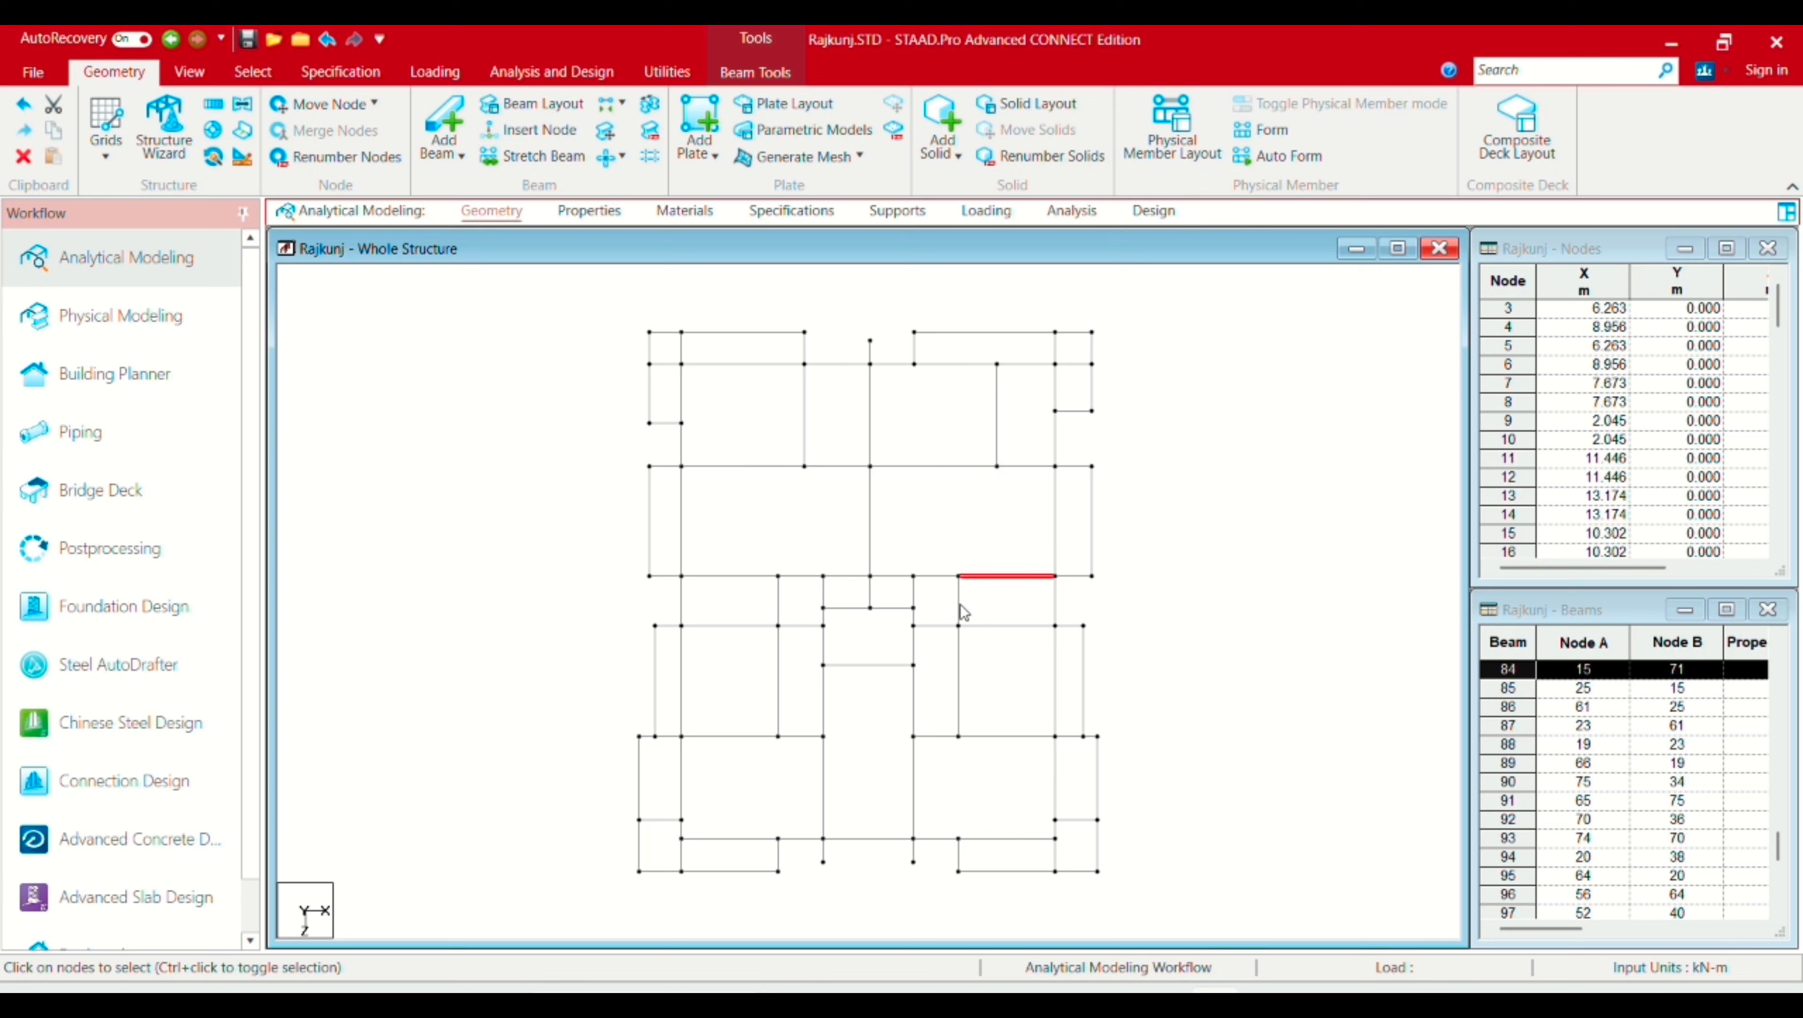
click(960, 607)
click(893, 558)
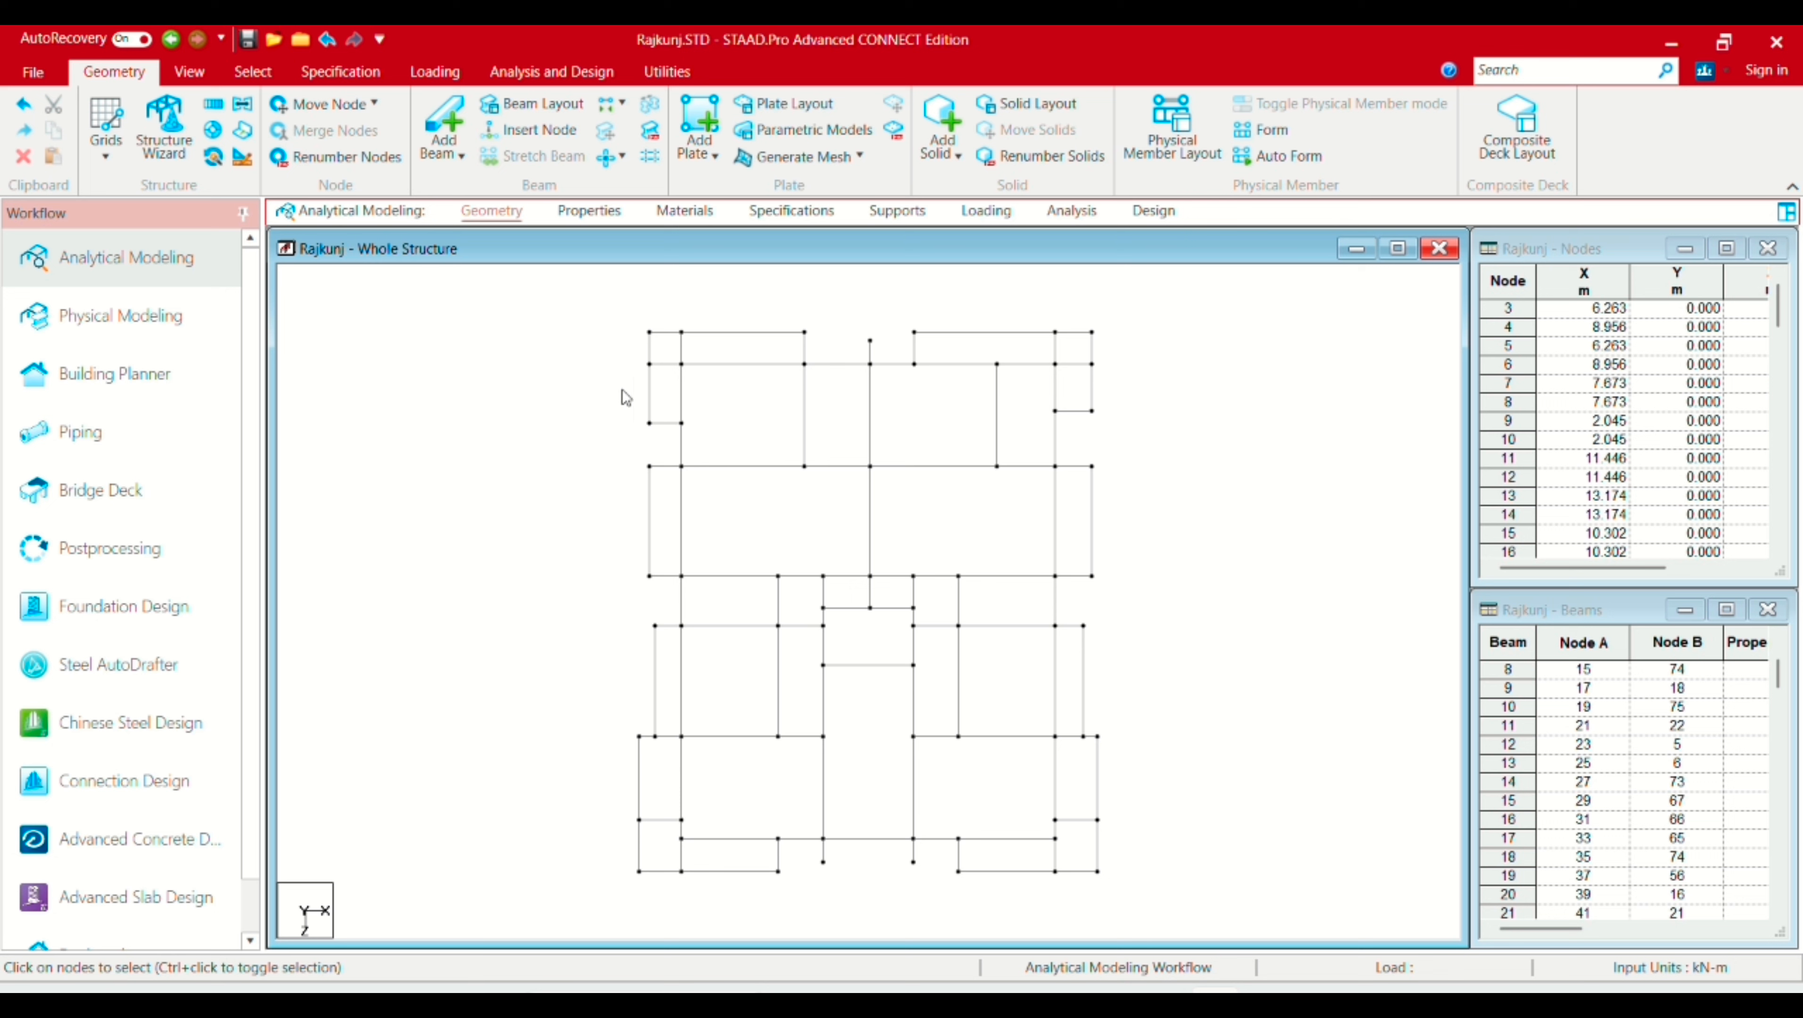
click(252, 74)
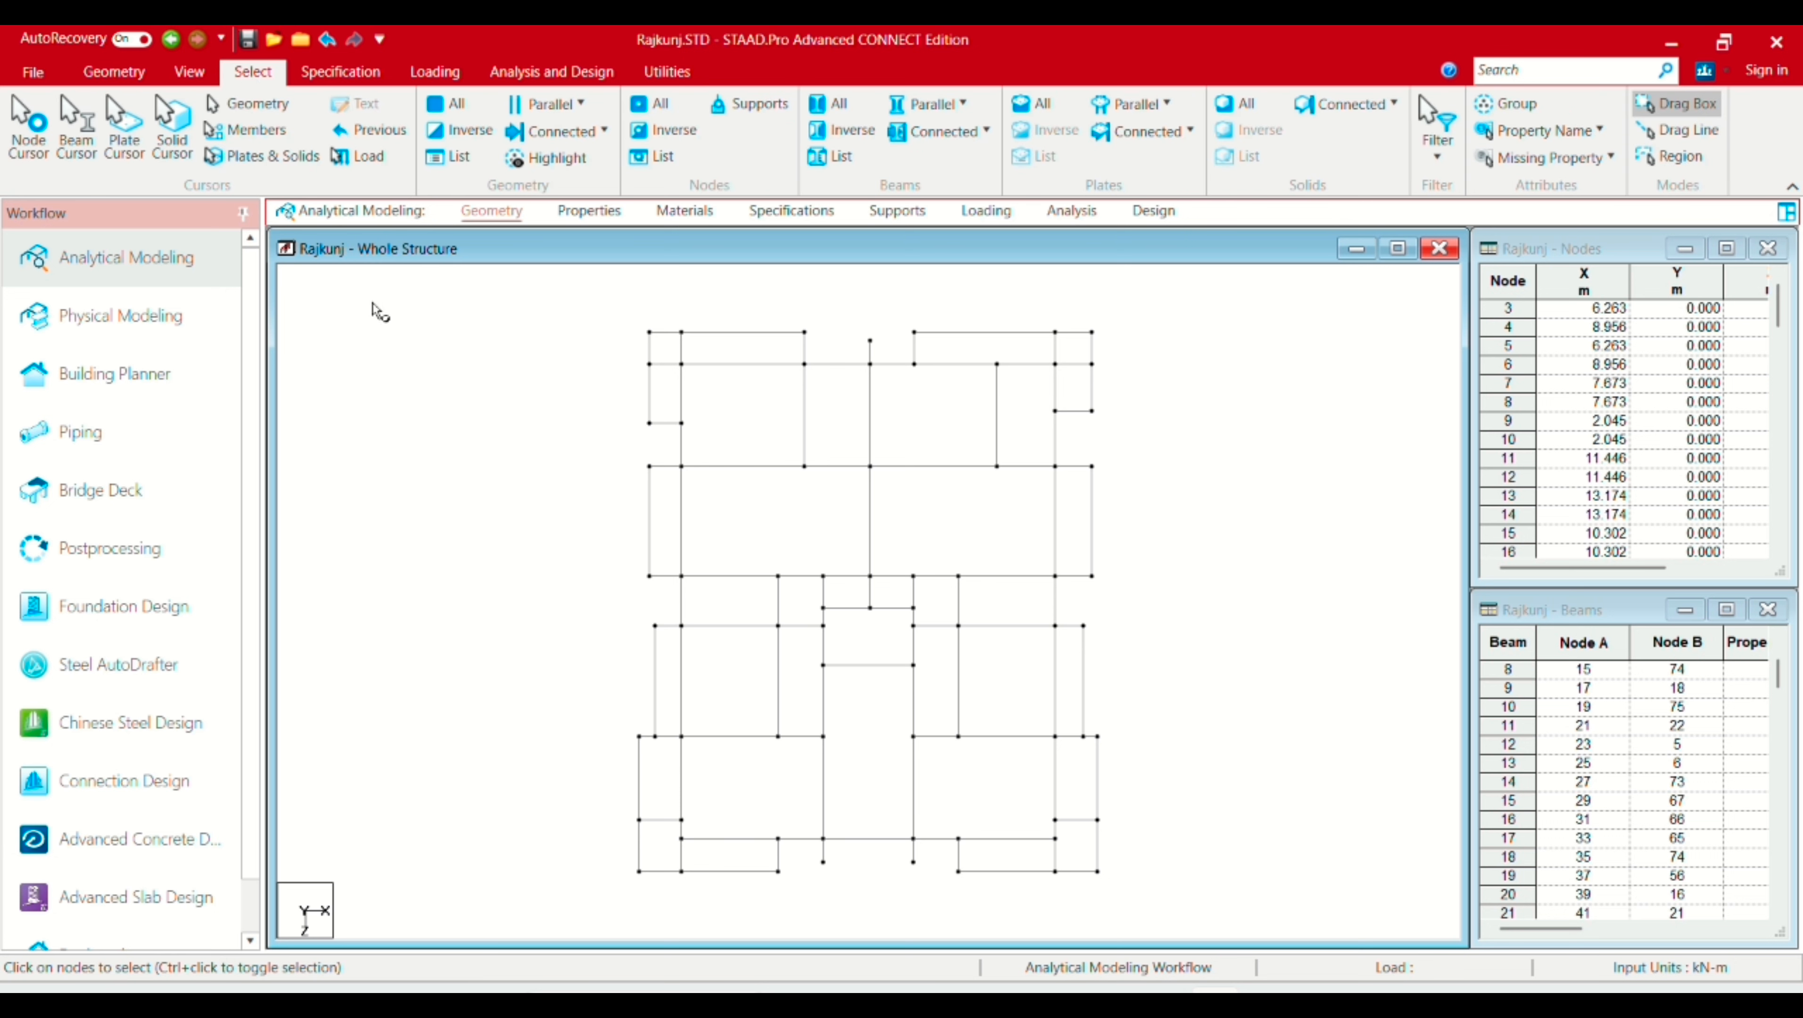
Step: Box-select all grid nodes and launch Renumber Nodes, accepting the irreversible-operation warning
drag(584, 289, 1202, 923)
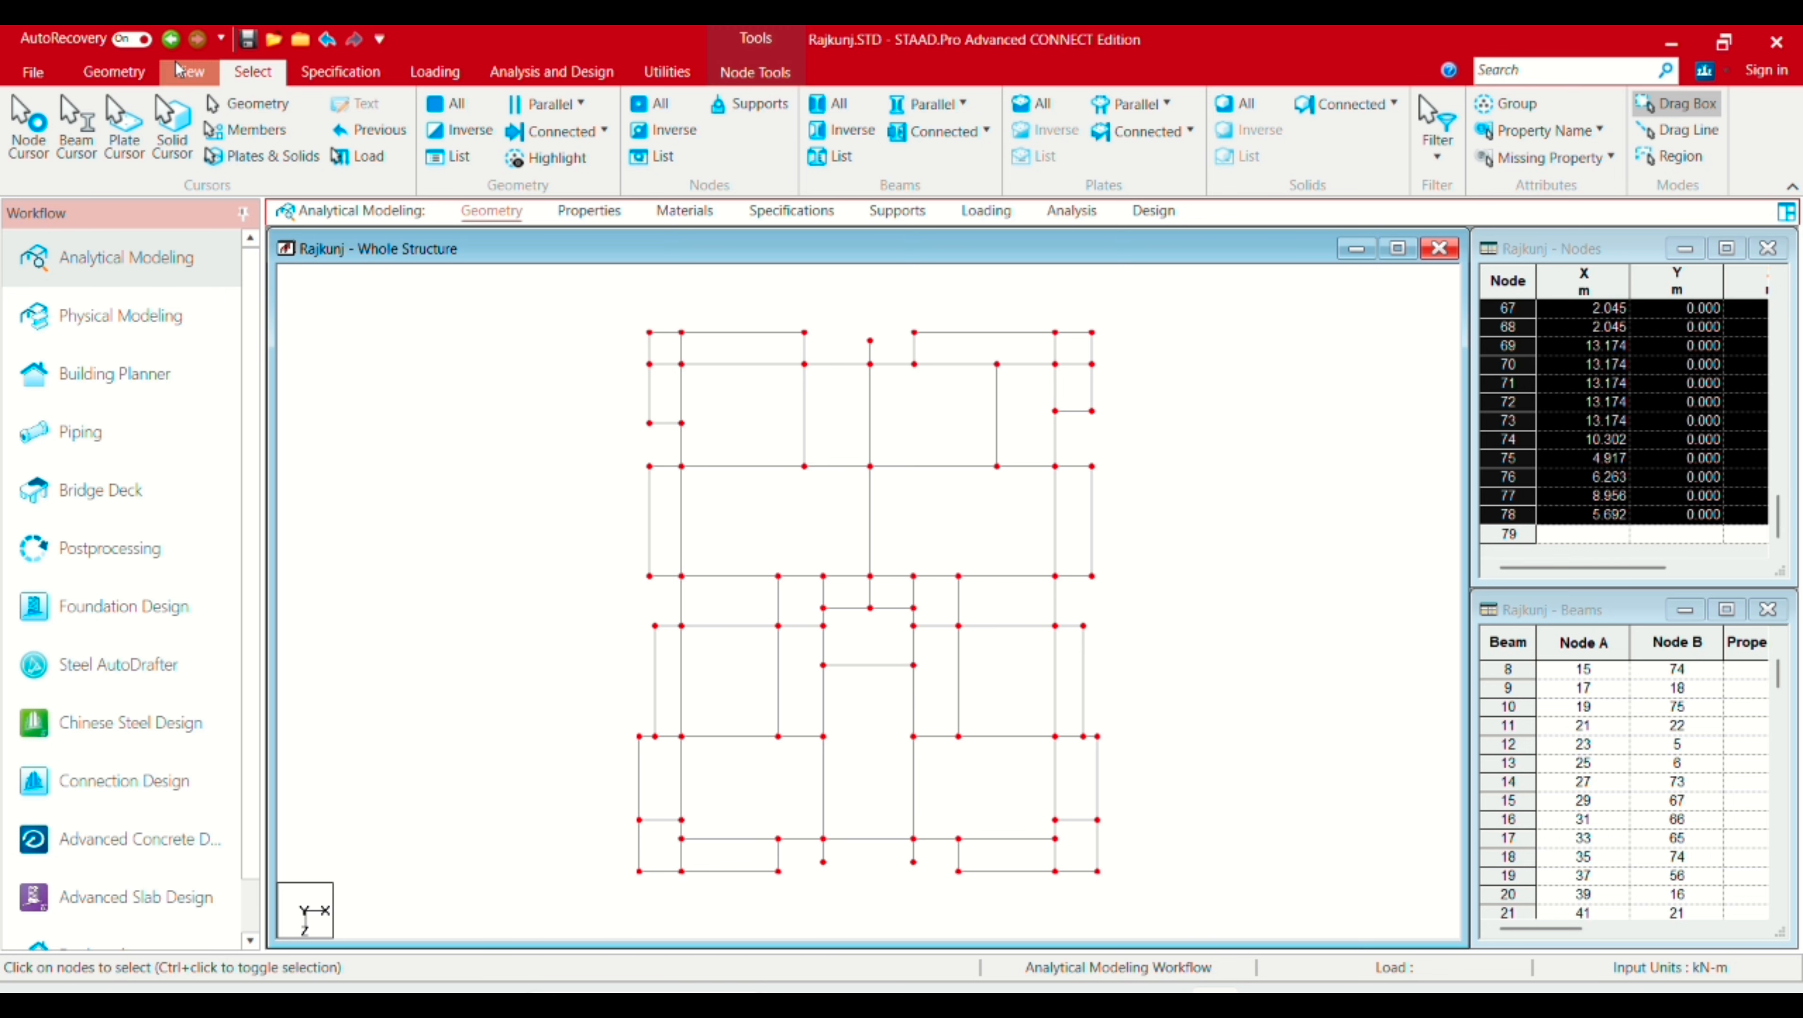
click(114, 71)
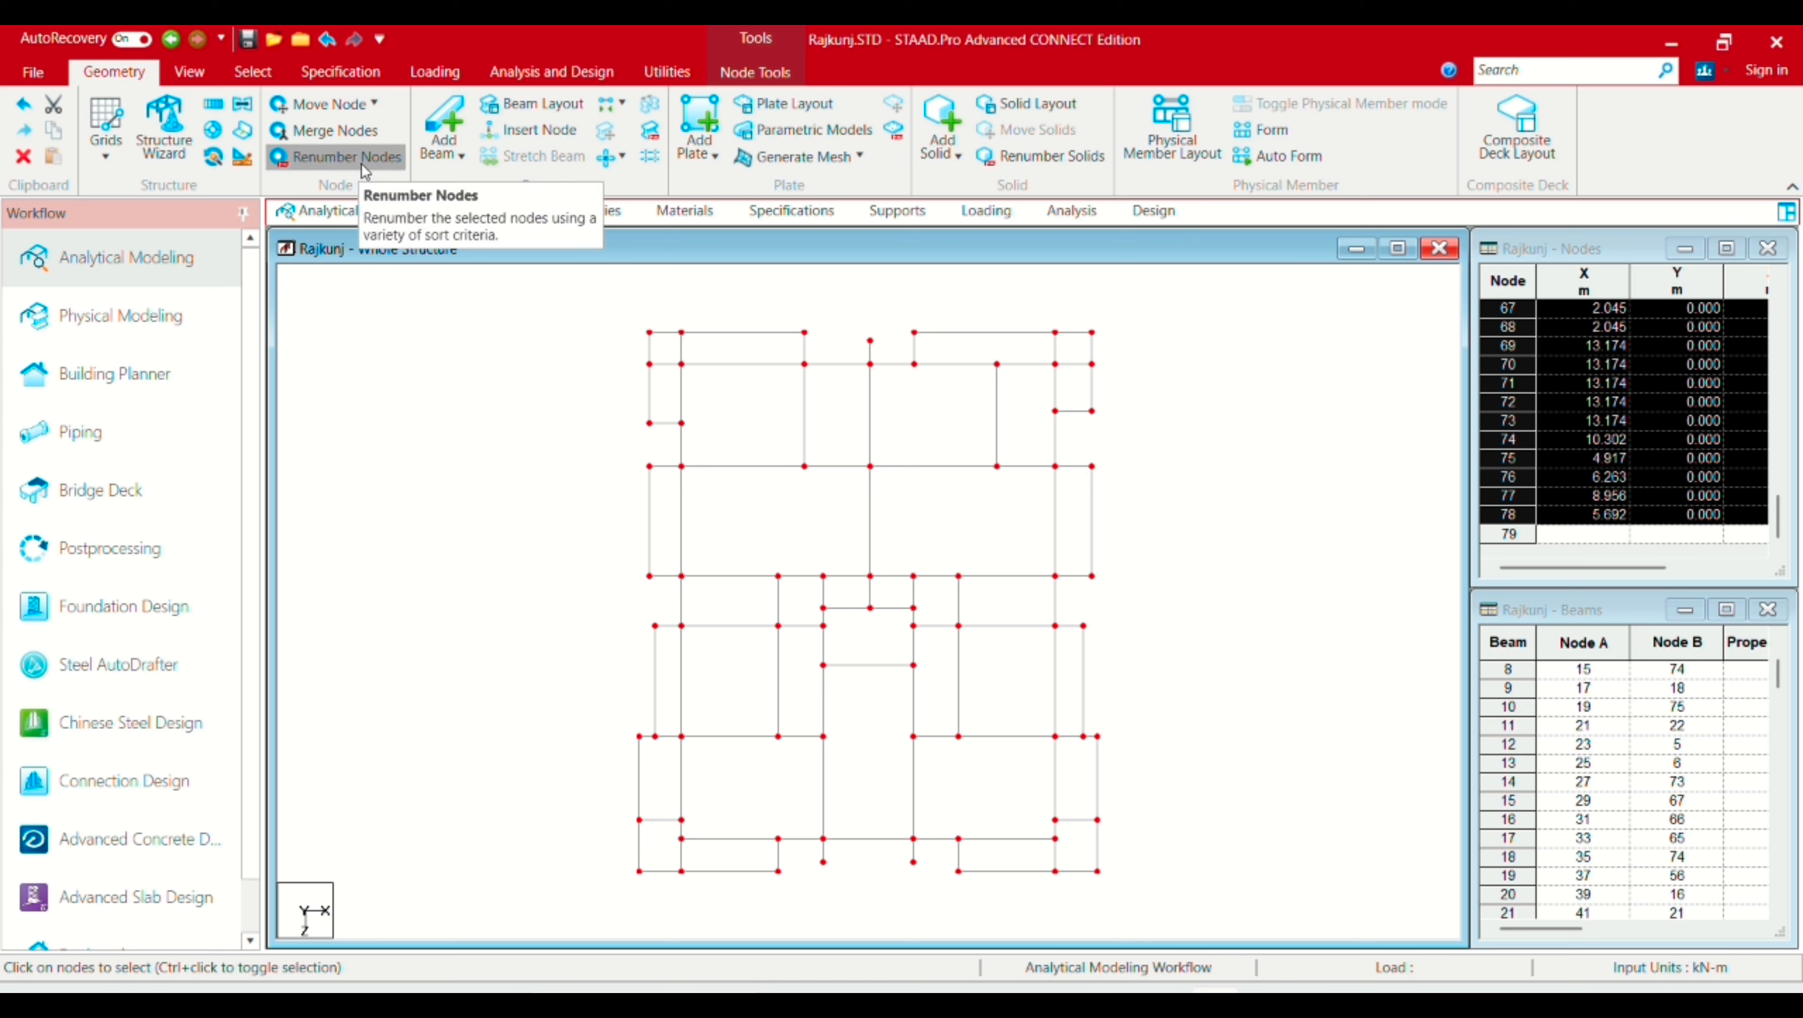
click(358, 165)
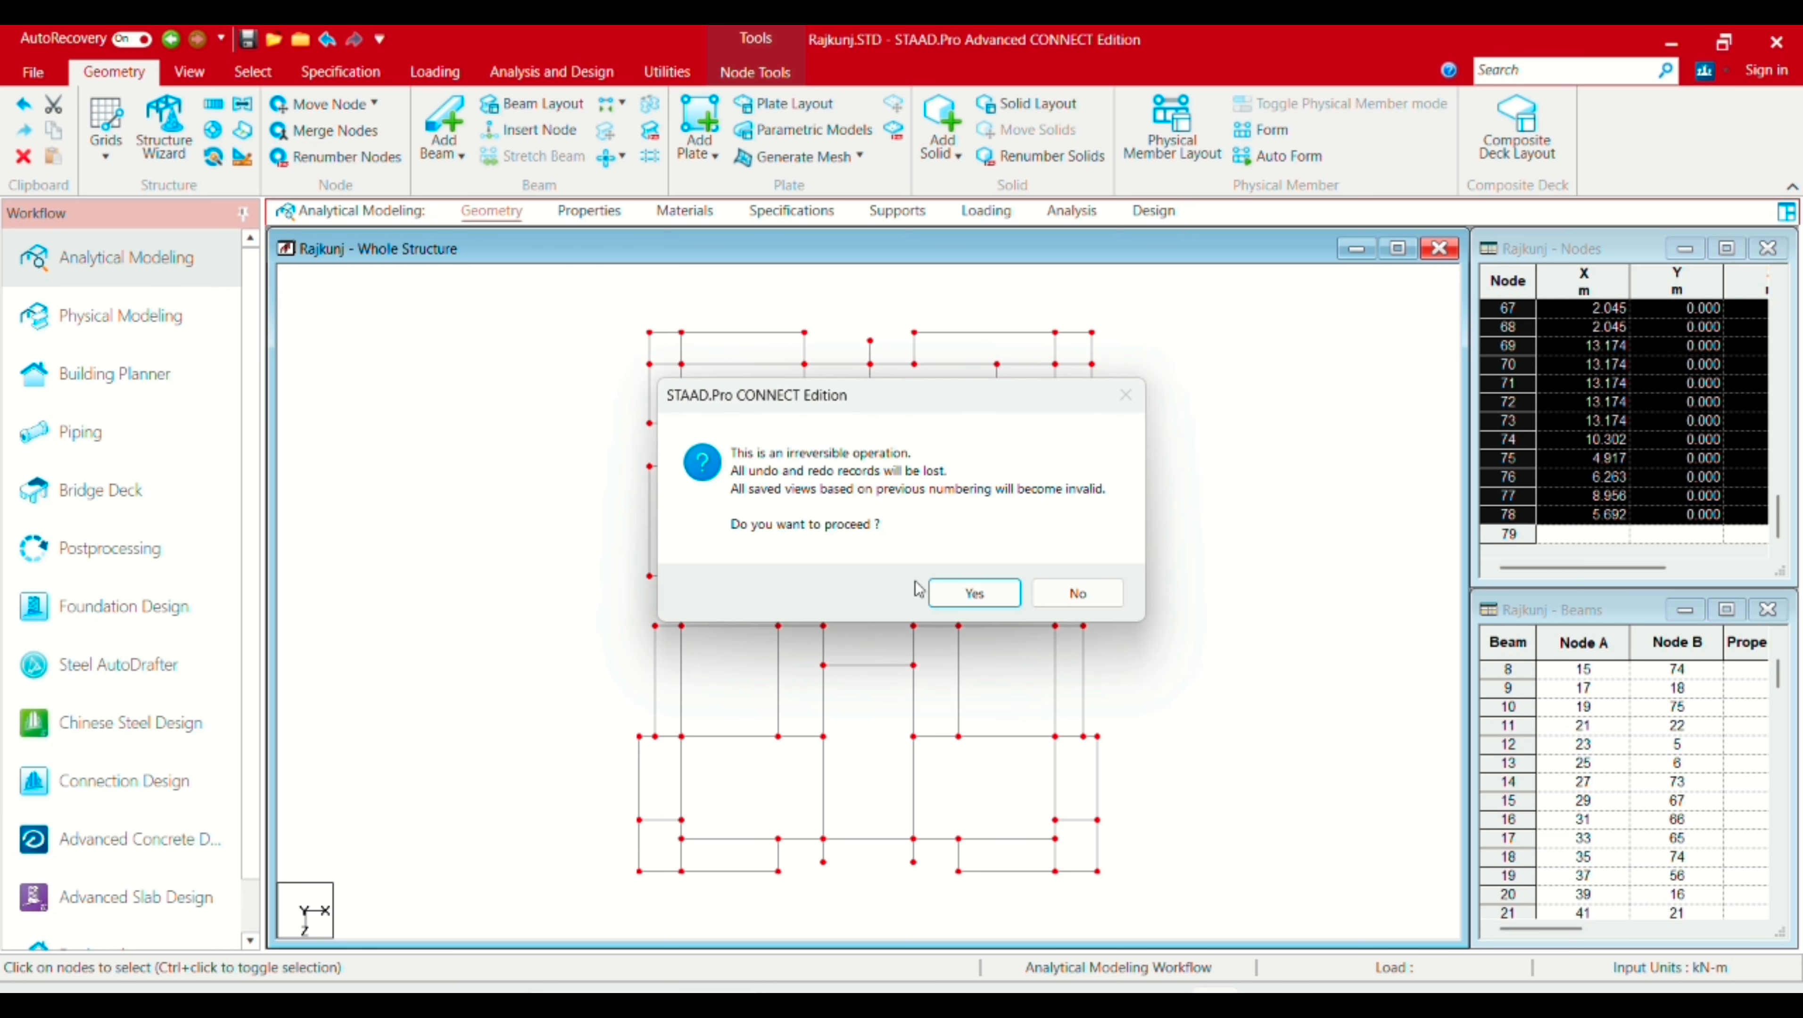
click(955, 597)
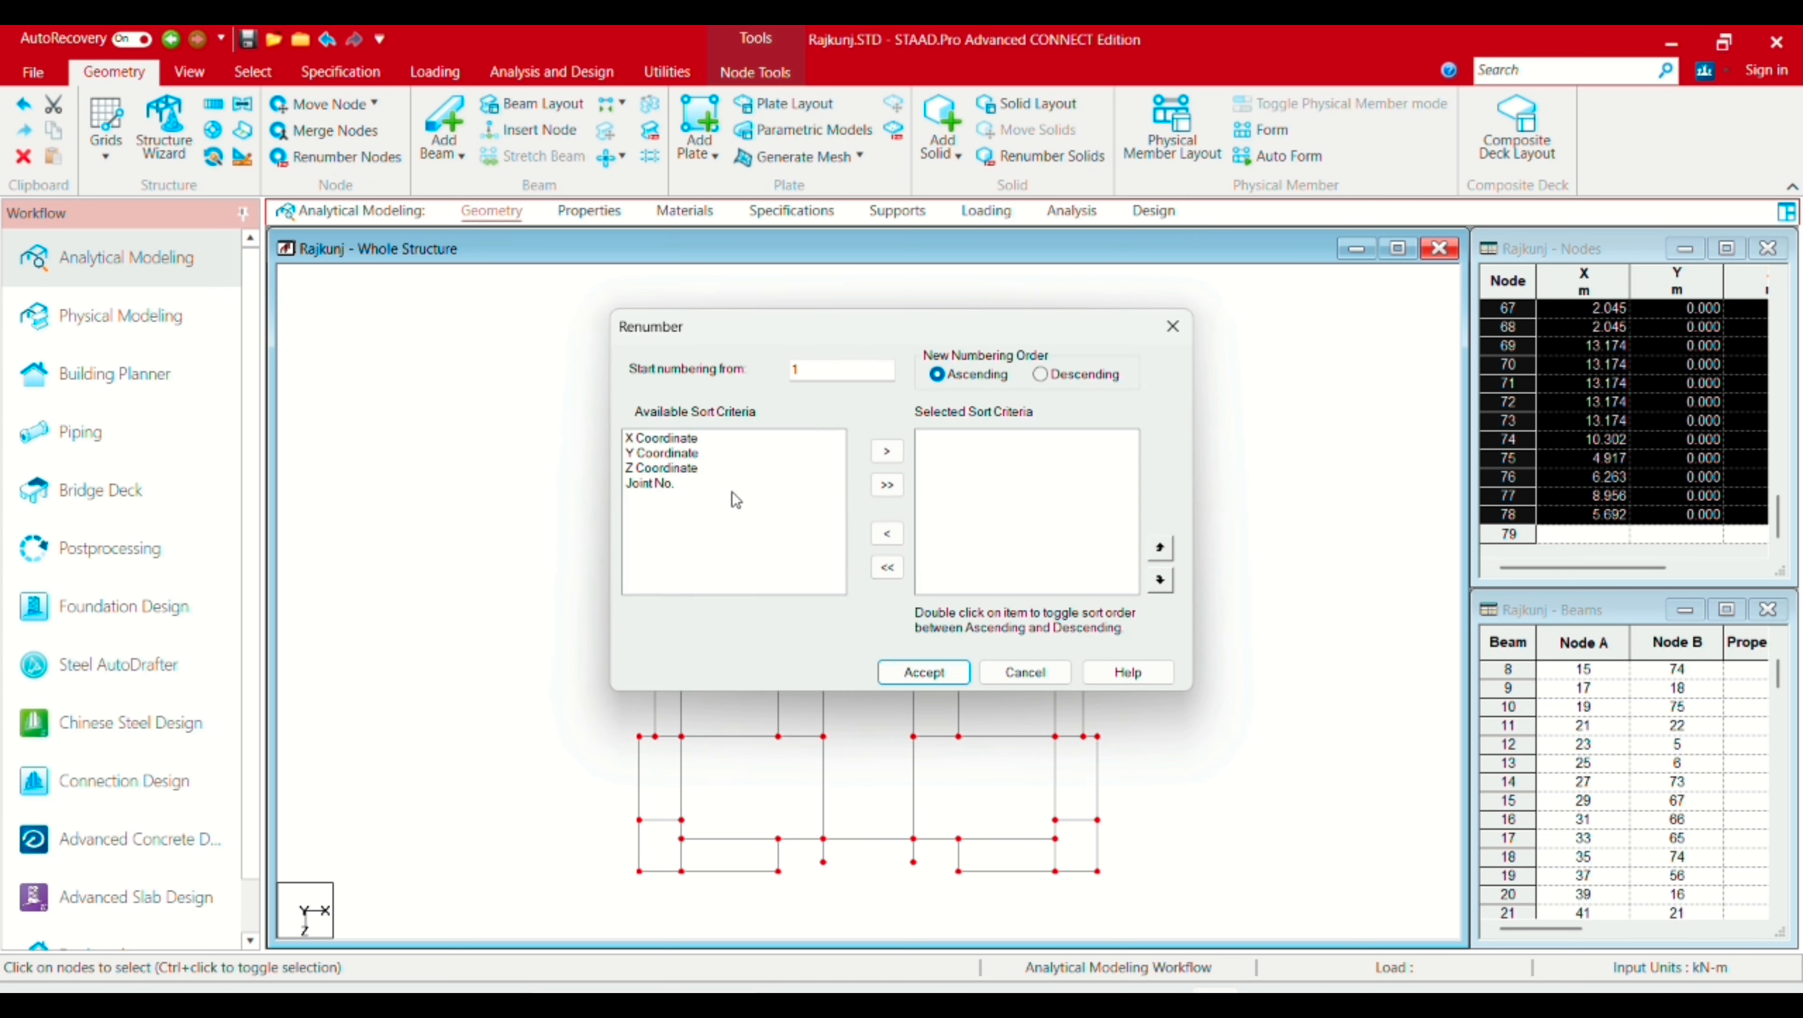
Step: Renumber the 76 nodes sorted by Z, X and Y coordinate, then joint number
click(689, 471)
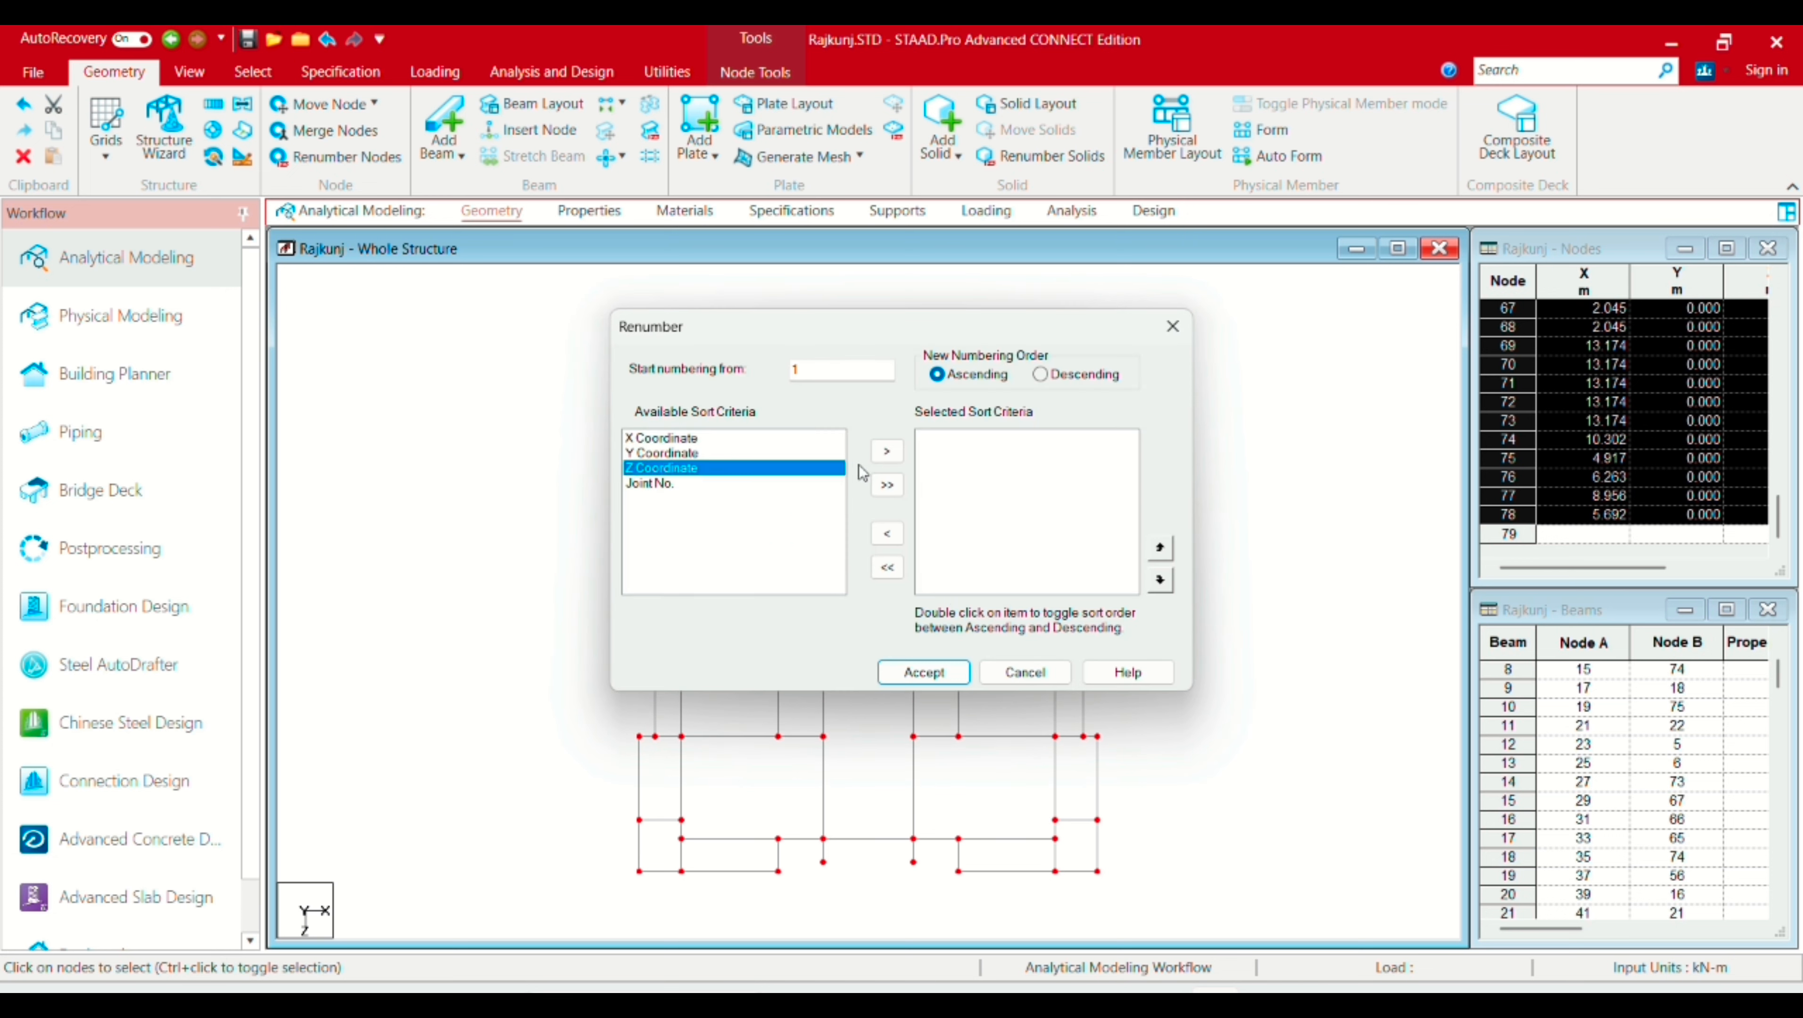
click(885, 452)
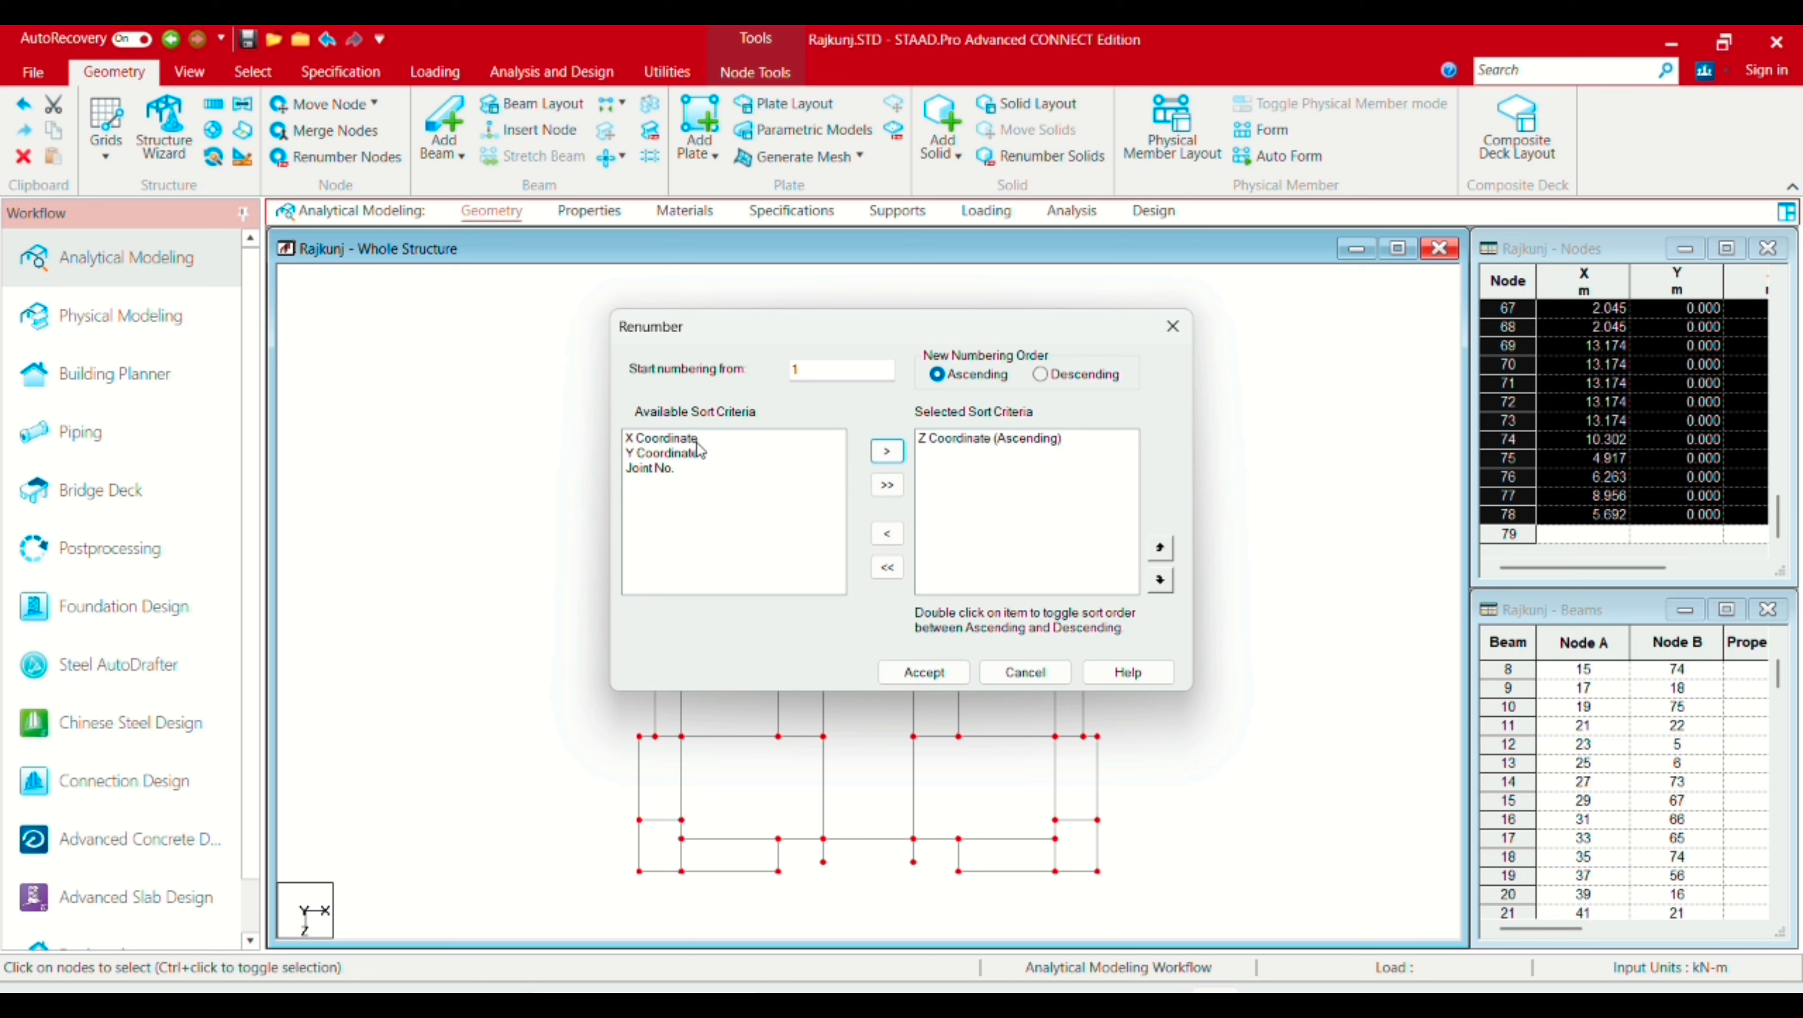
click(653, 438)
click(886, 451)
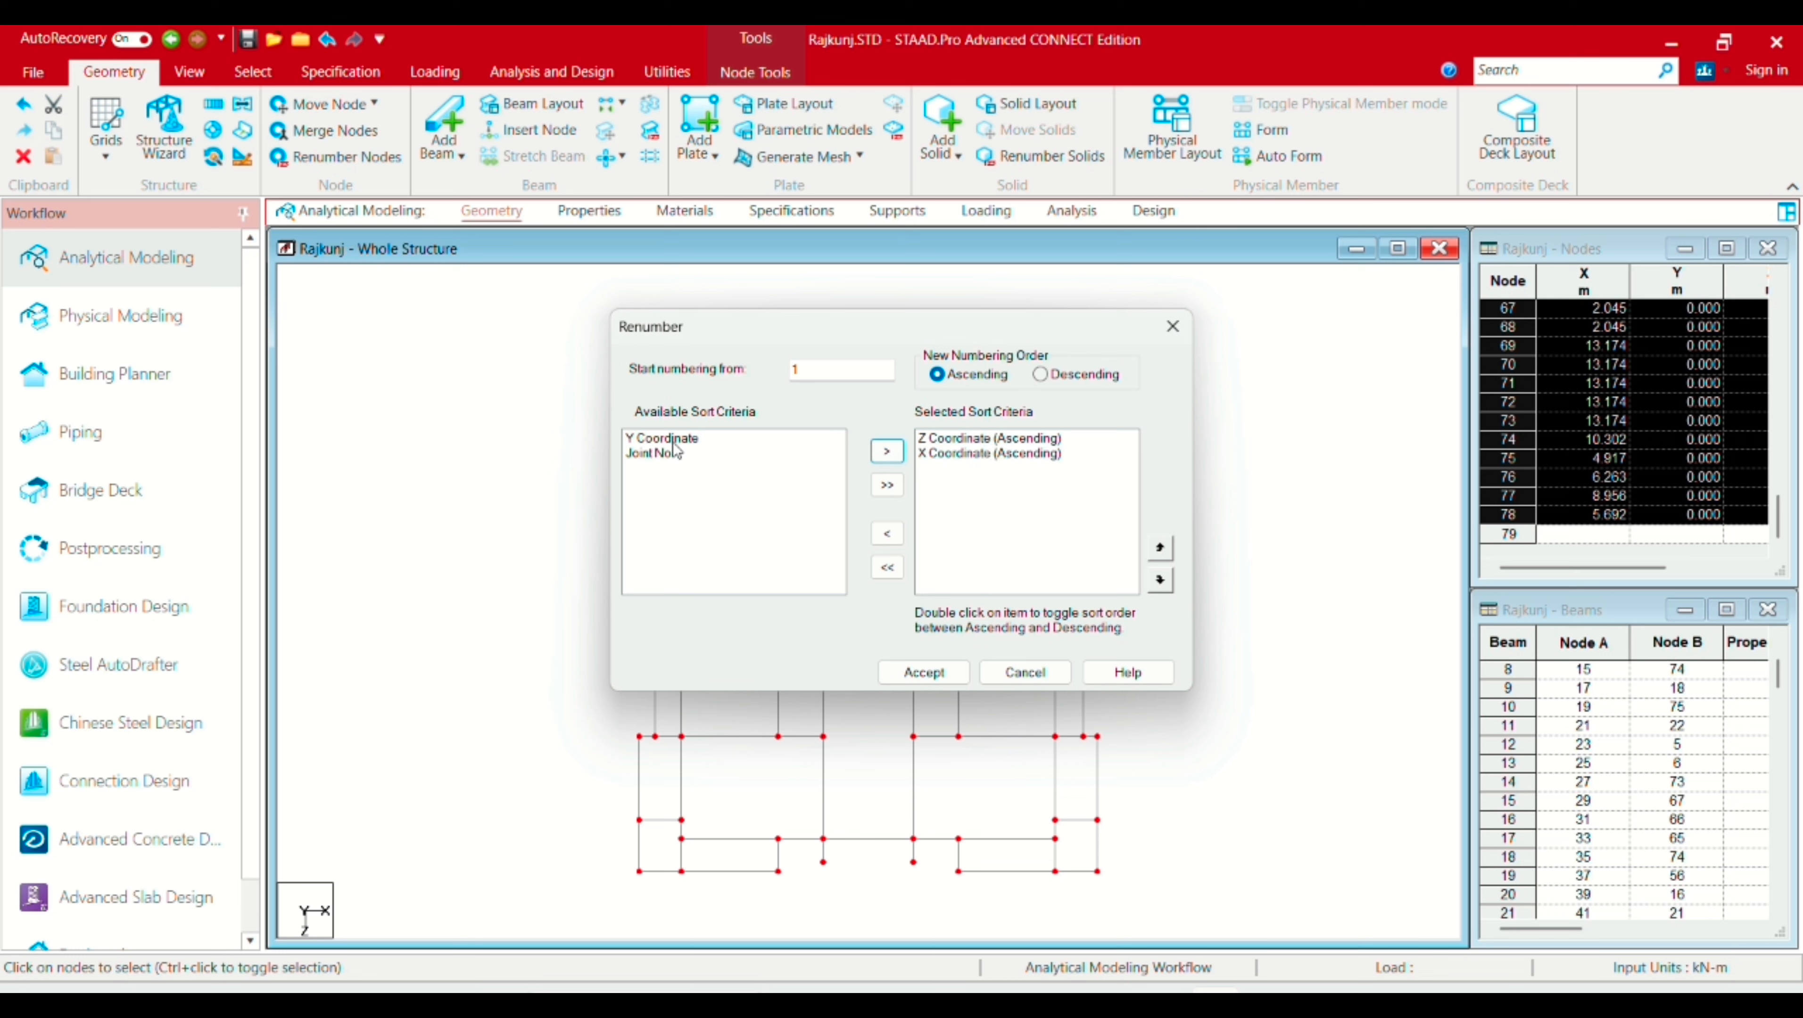
click(674, 438)
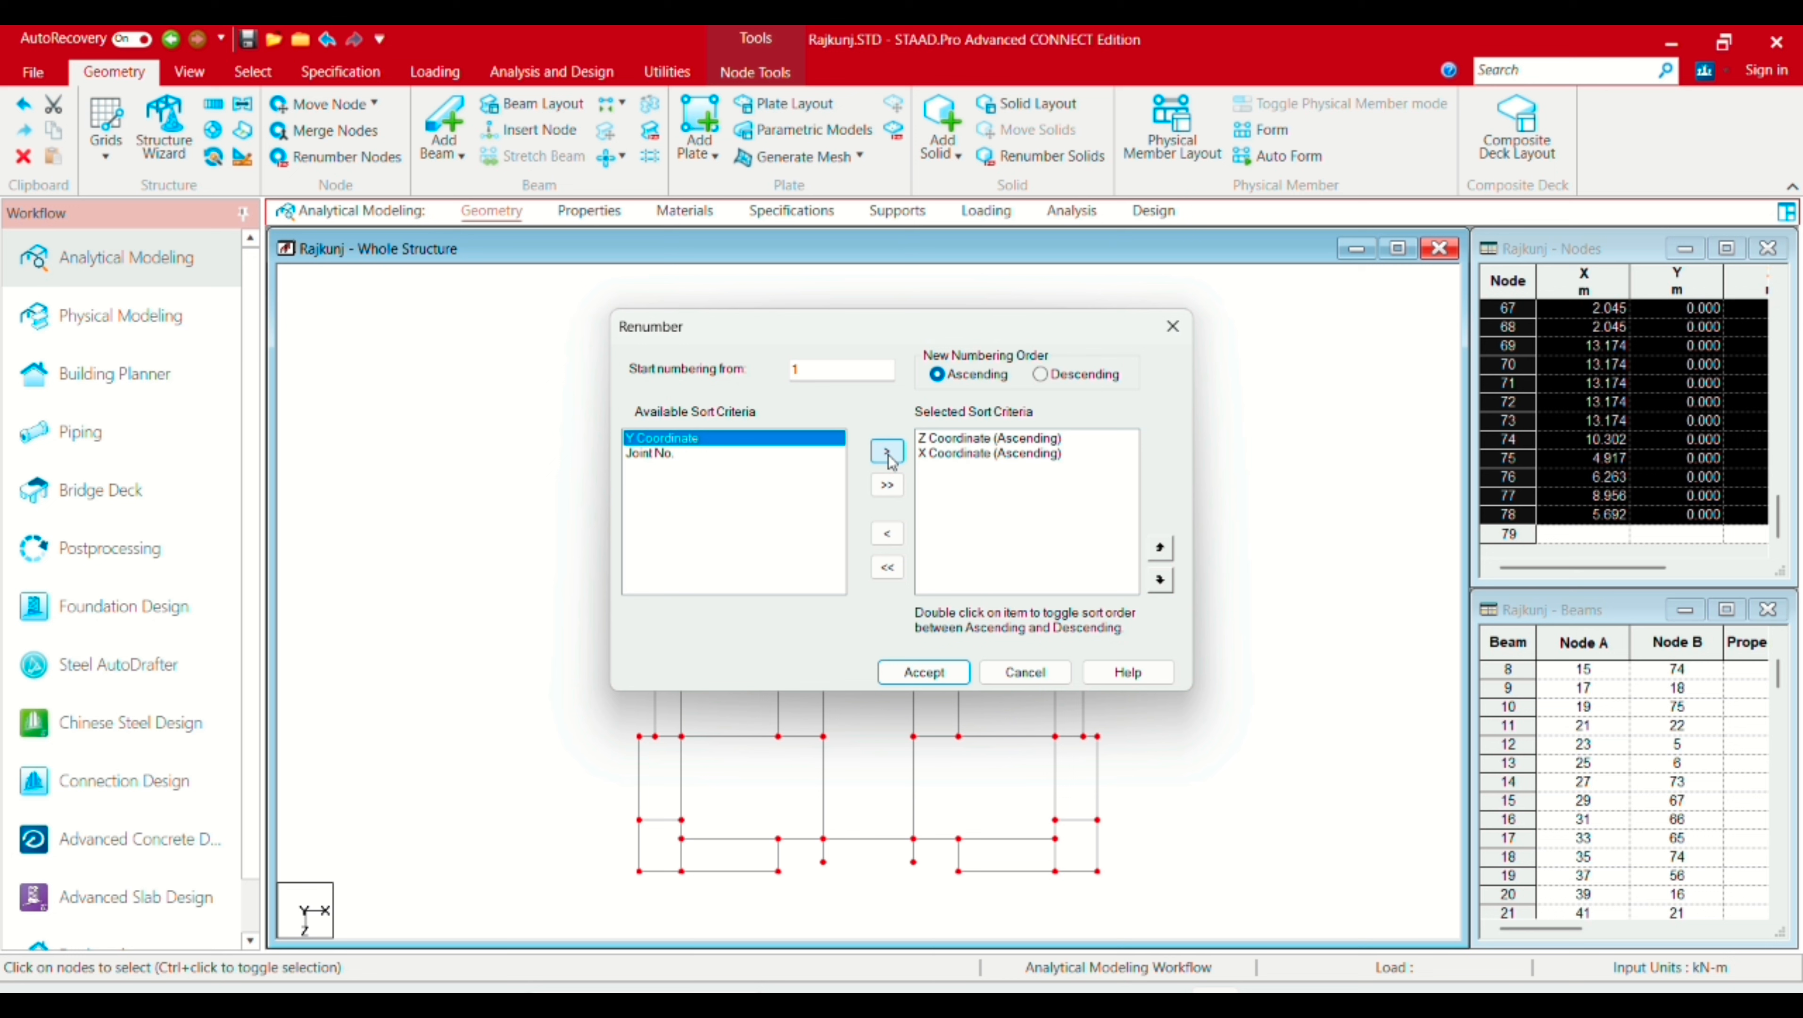
click(887, 455)
click(662, 439)
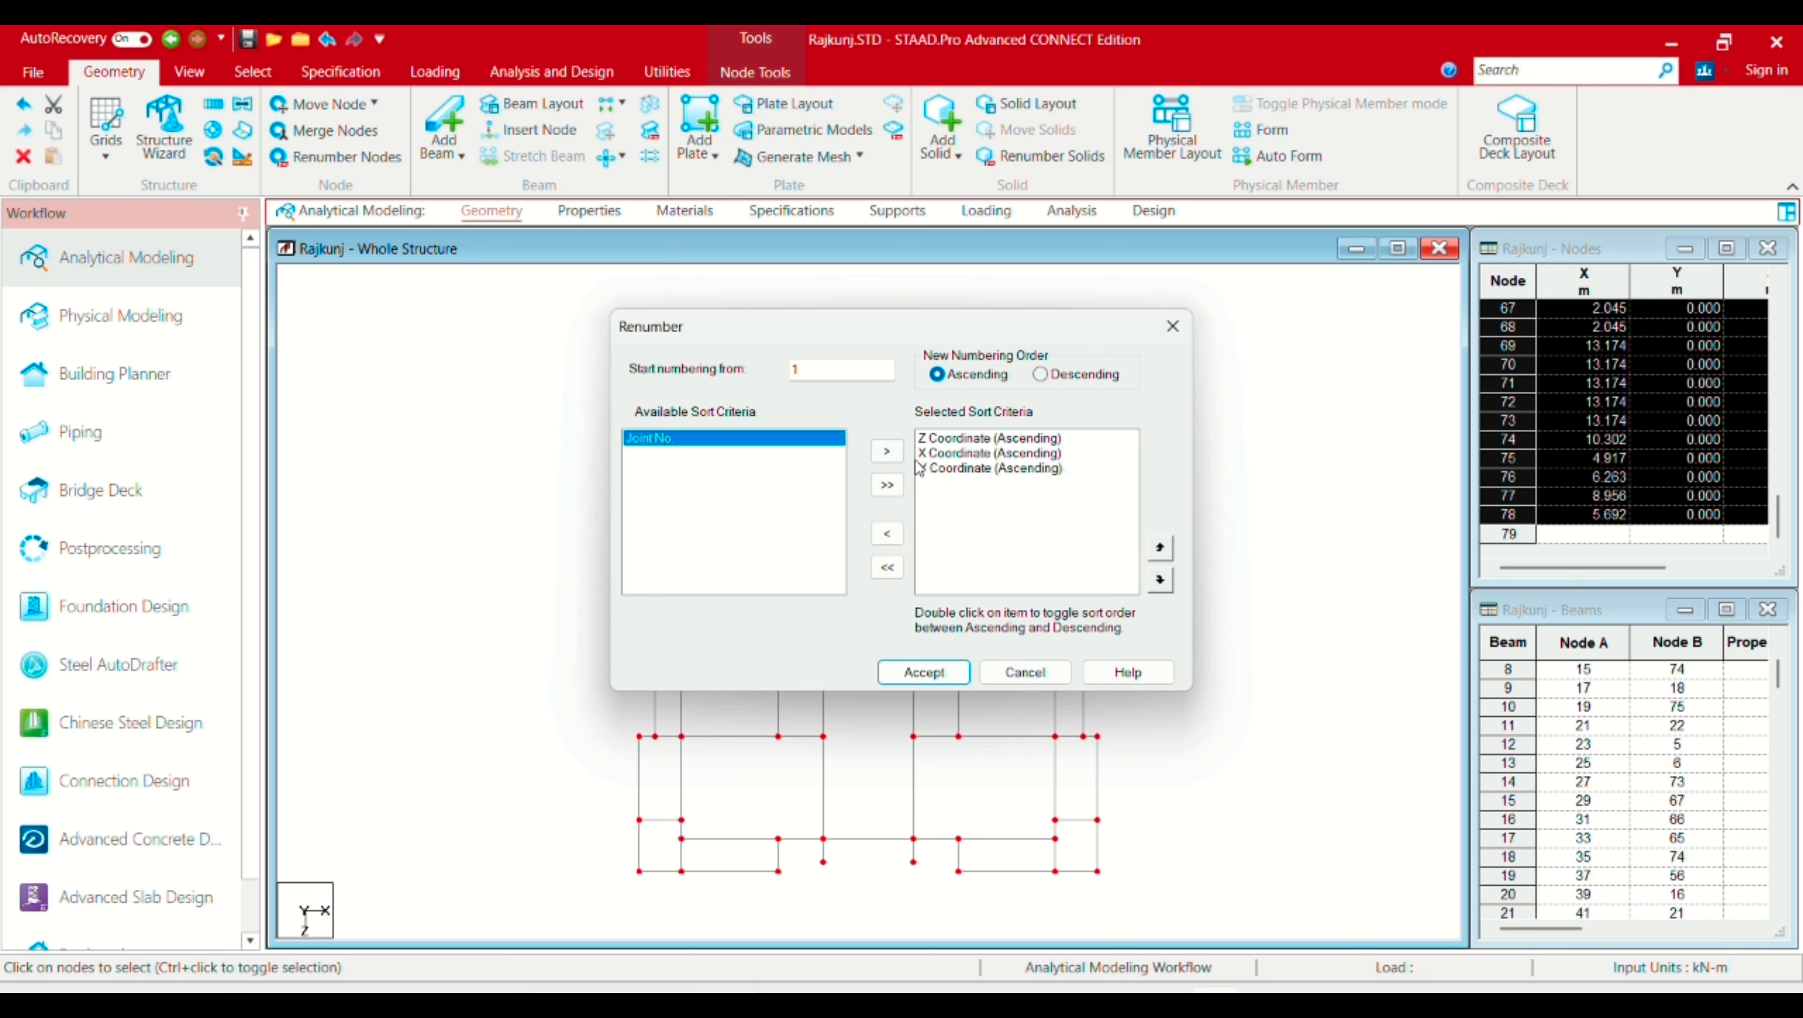
click(888, 453)
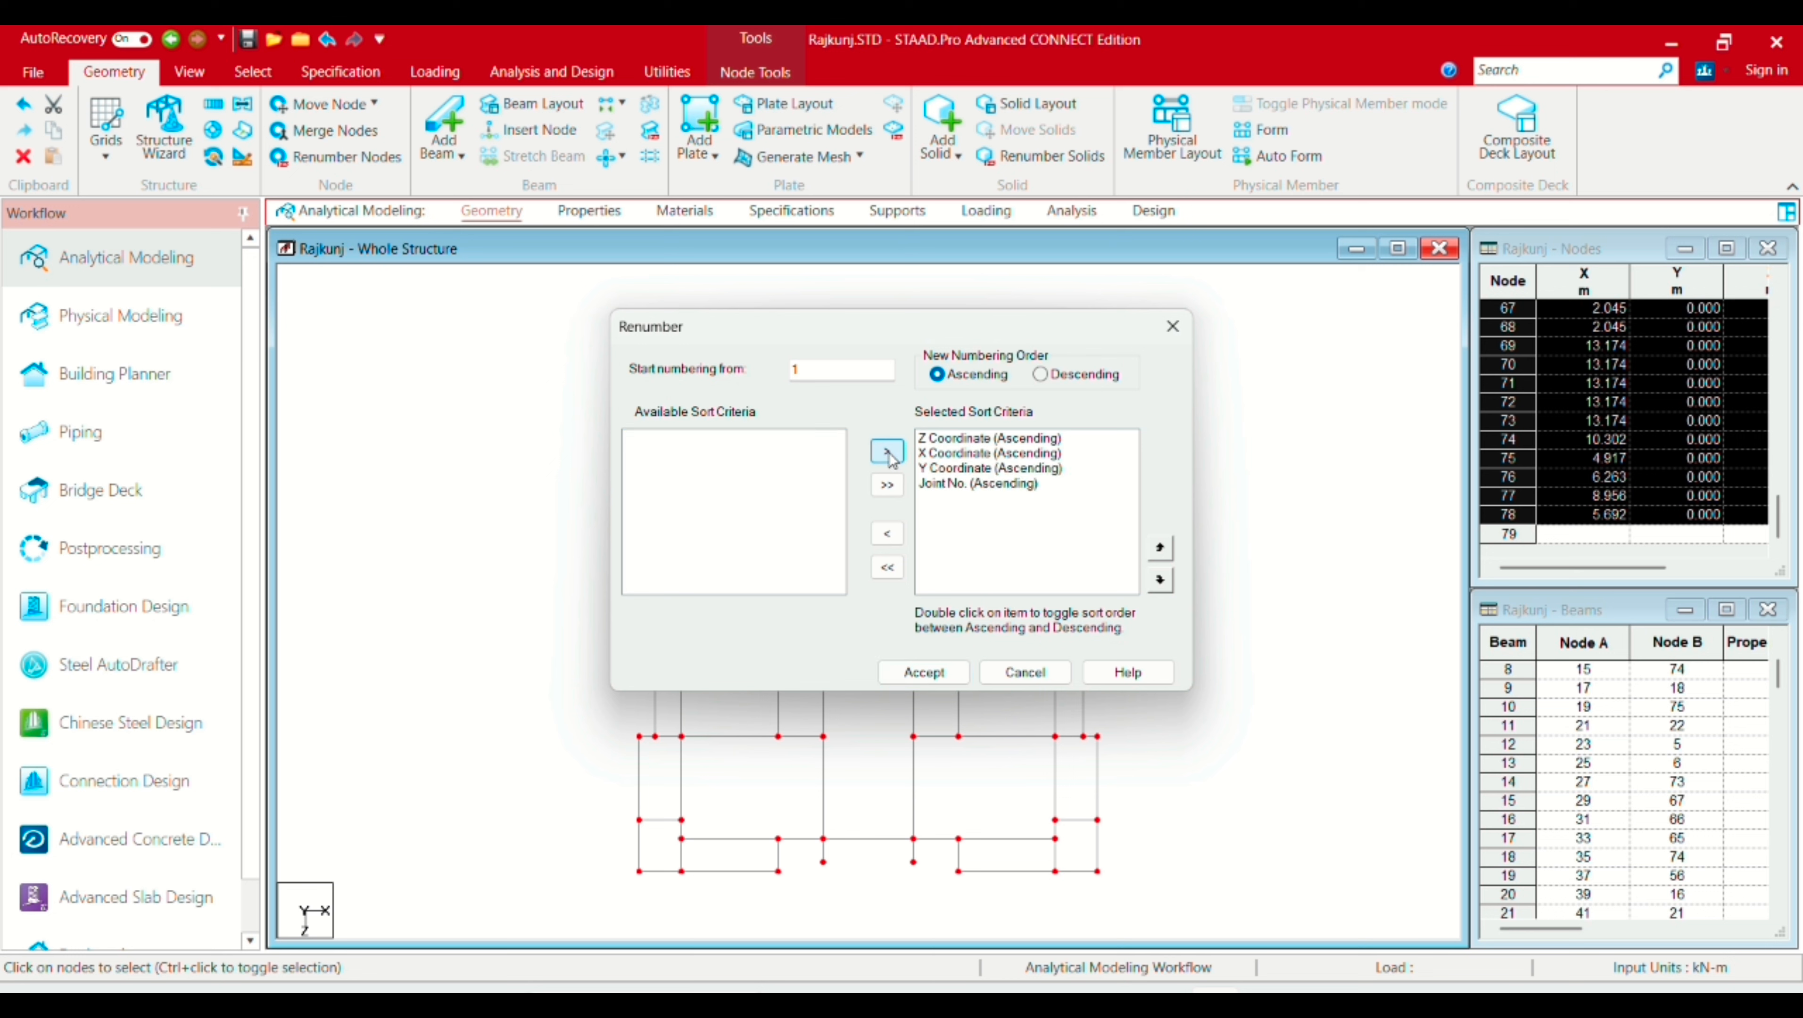
click(929, 672)
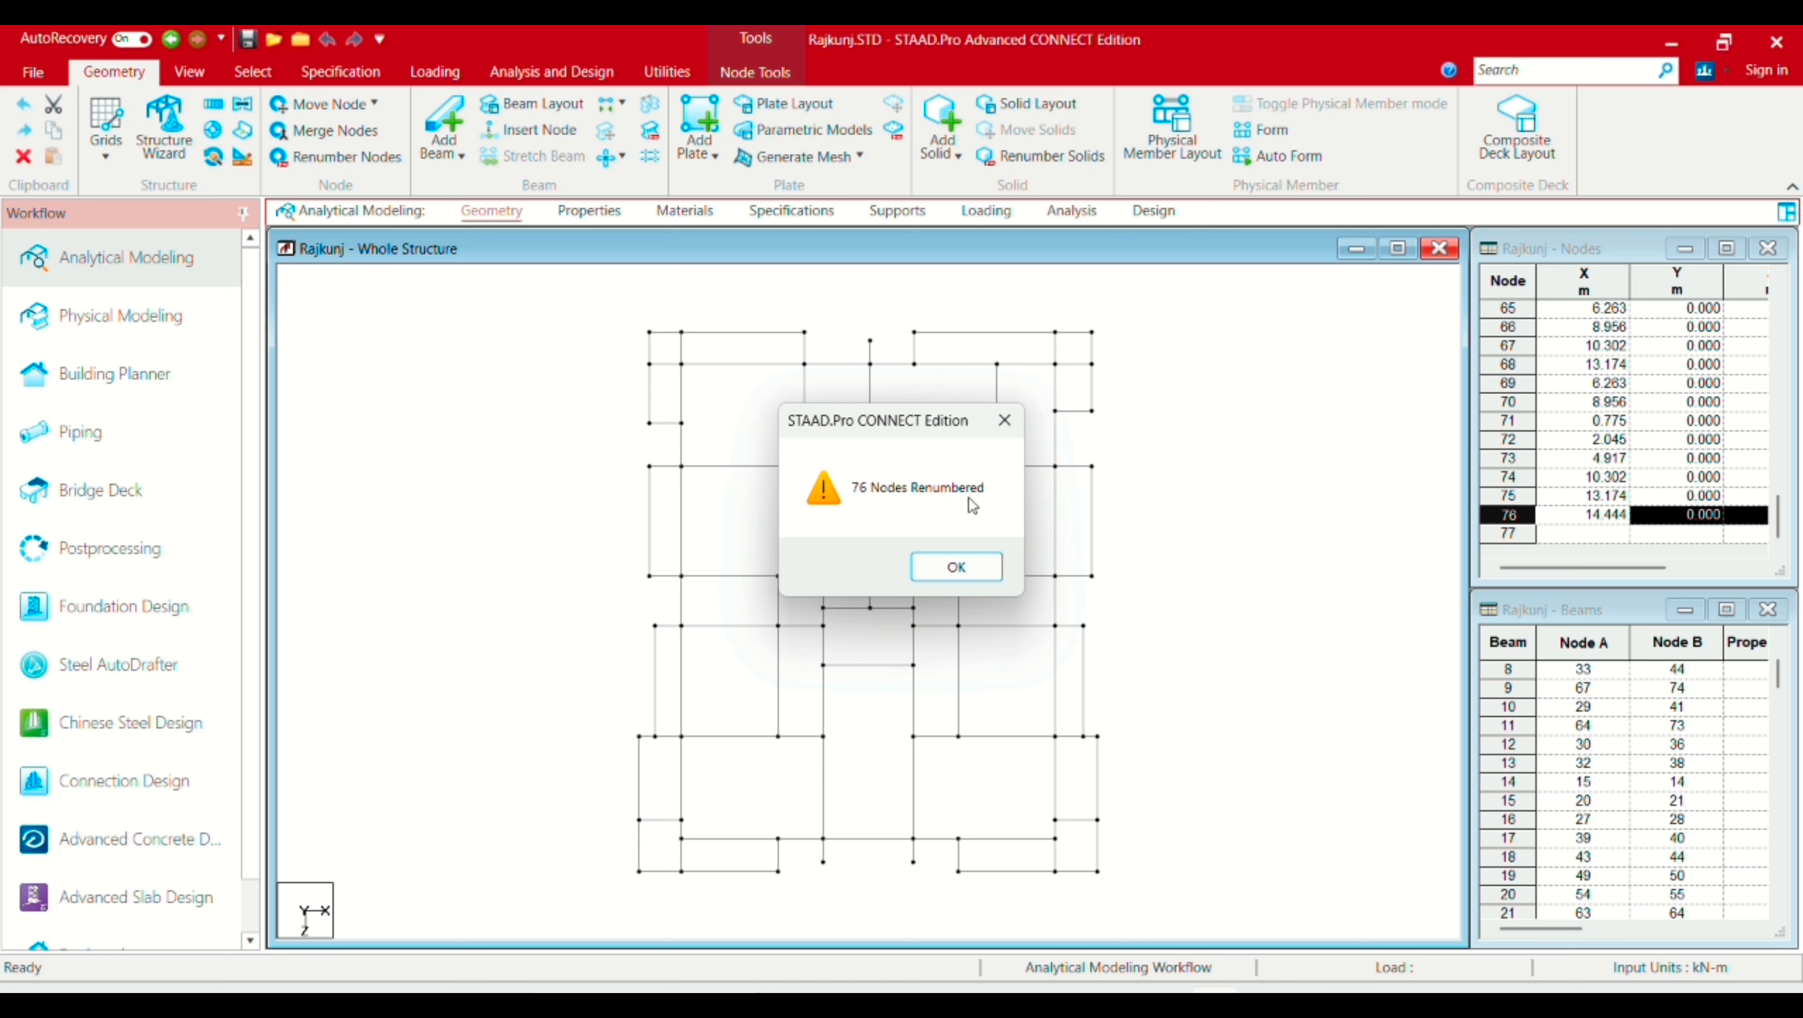
click(970, 571)
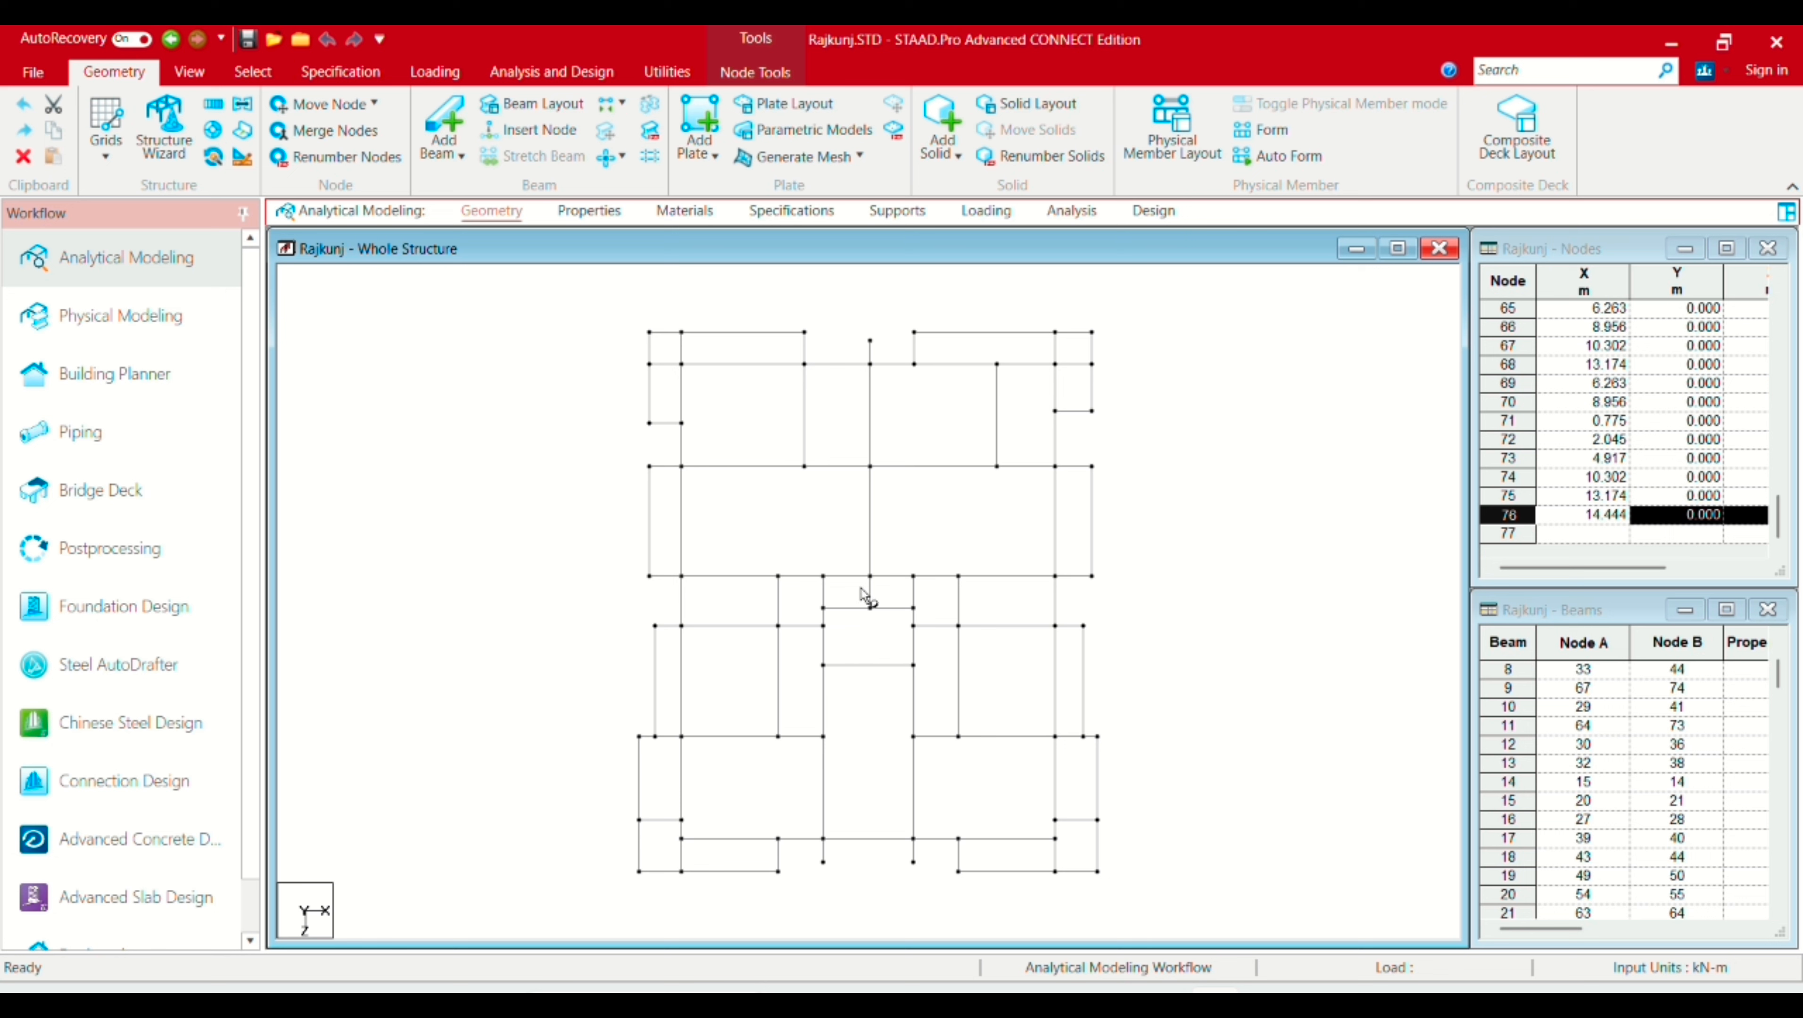
Step: Turn on Node Numbers labels so nodes 1–76 display across the plan view
right_click(829, 514)
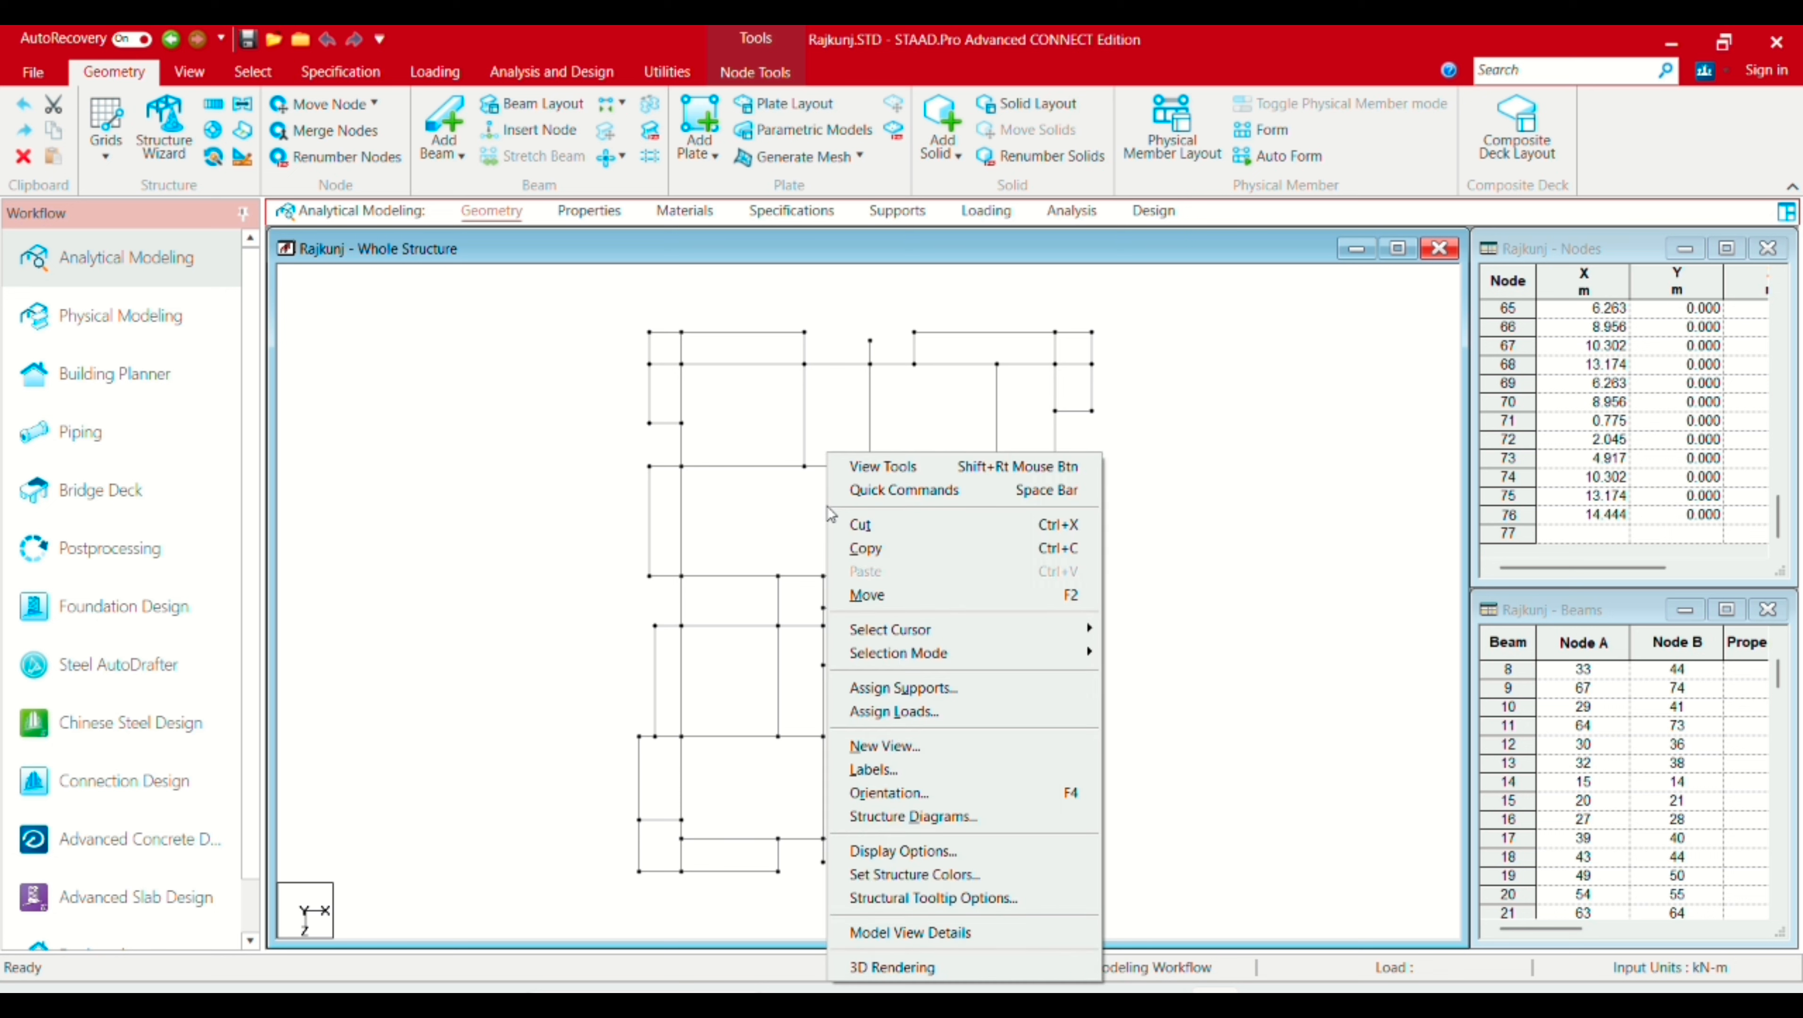
click(913, 777)
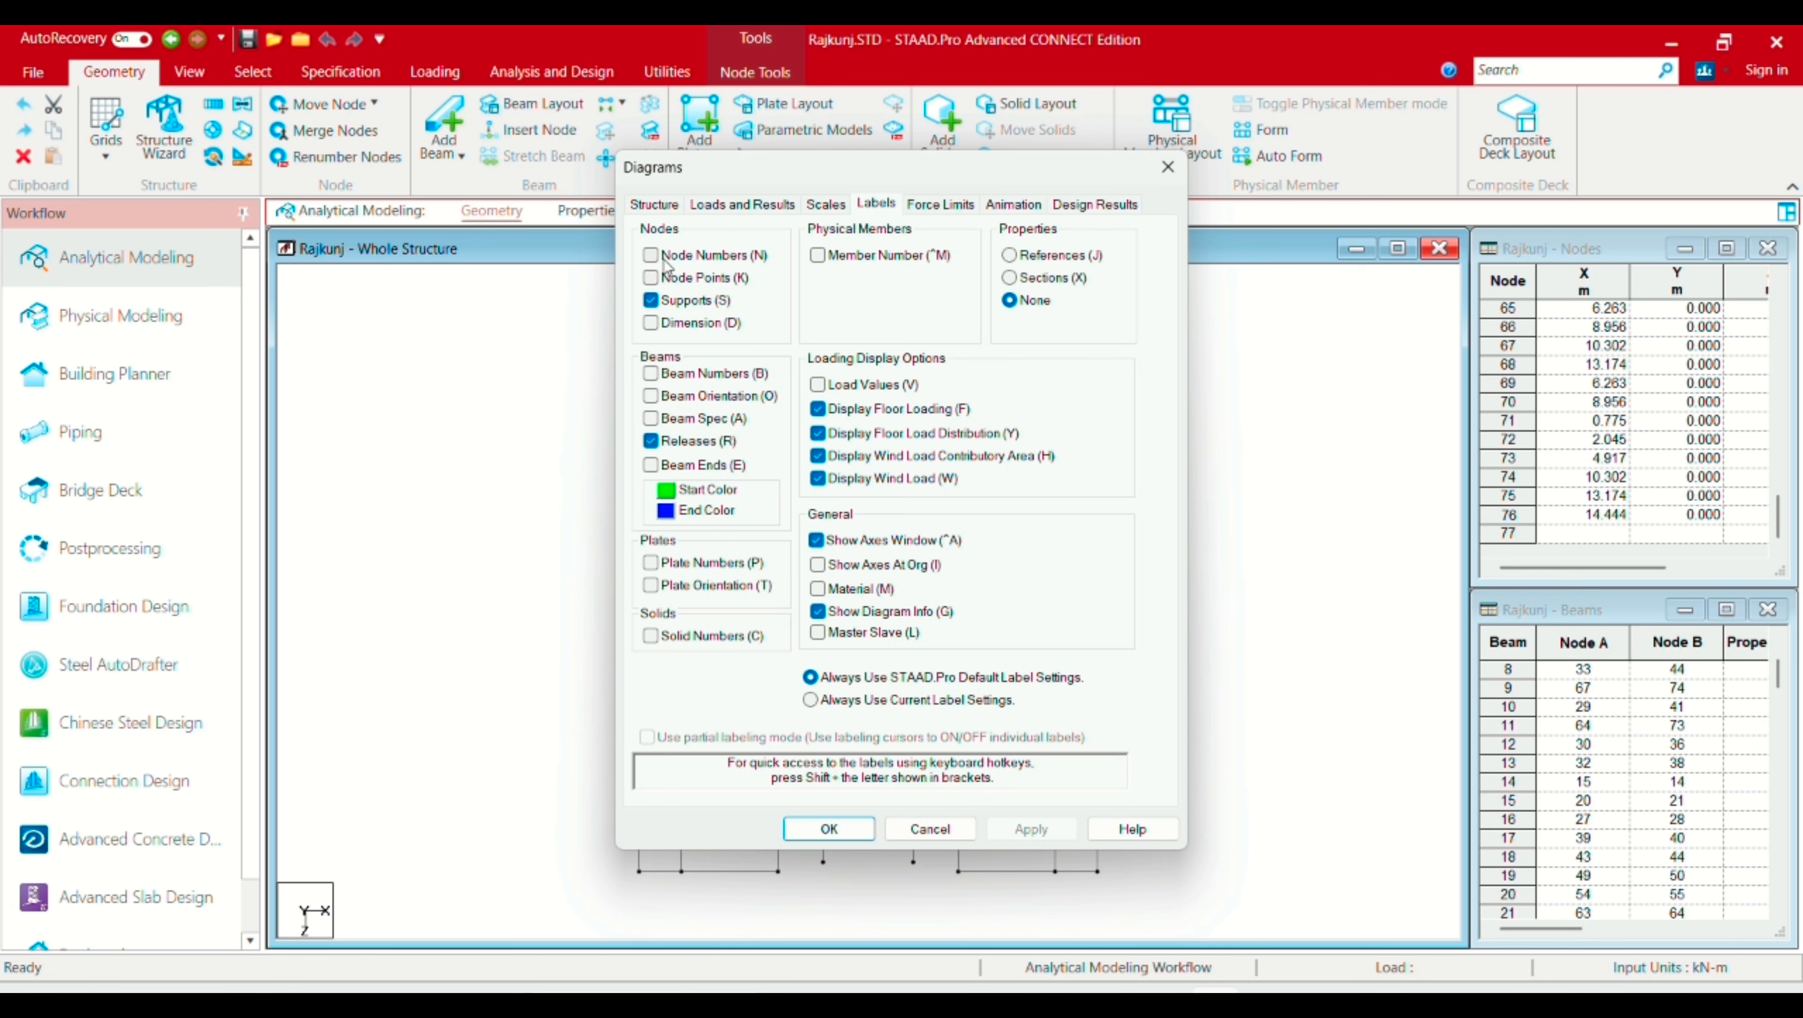
click(652, 256)
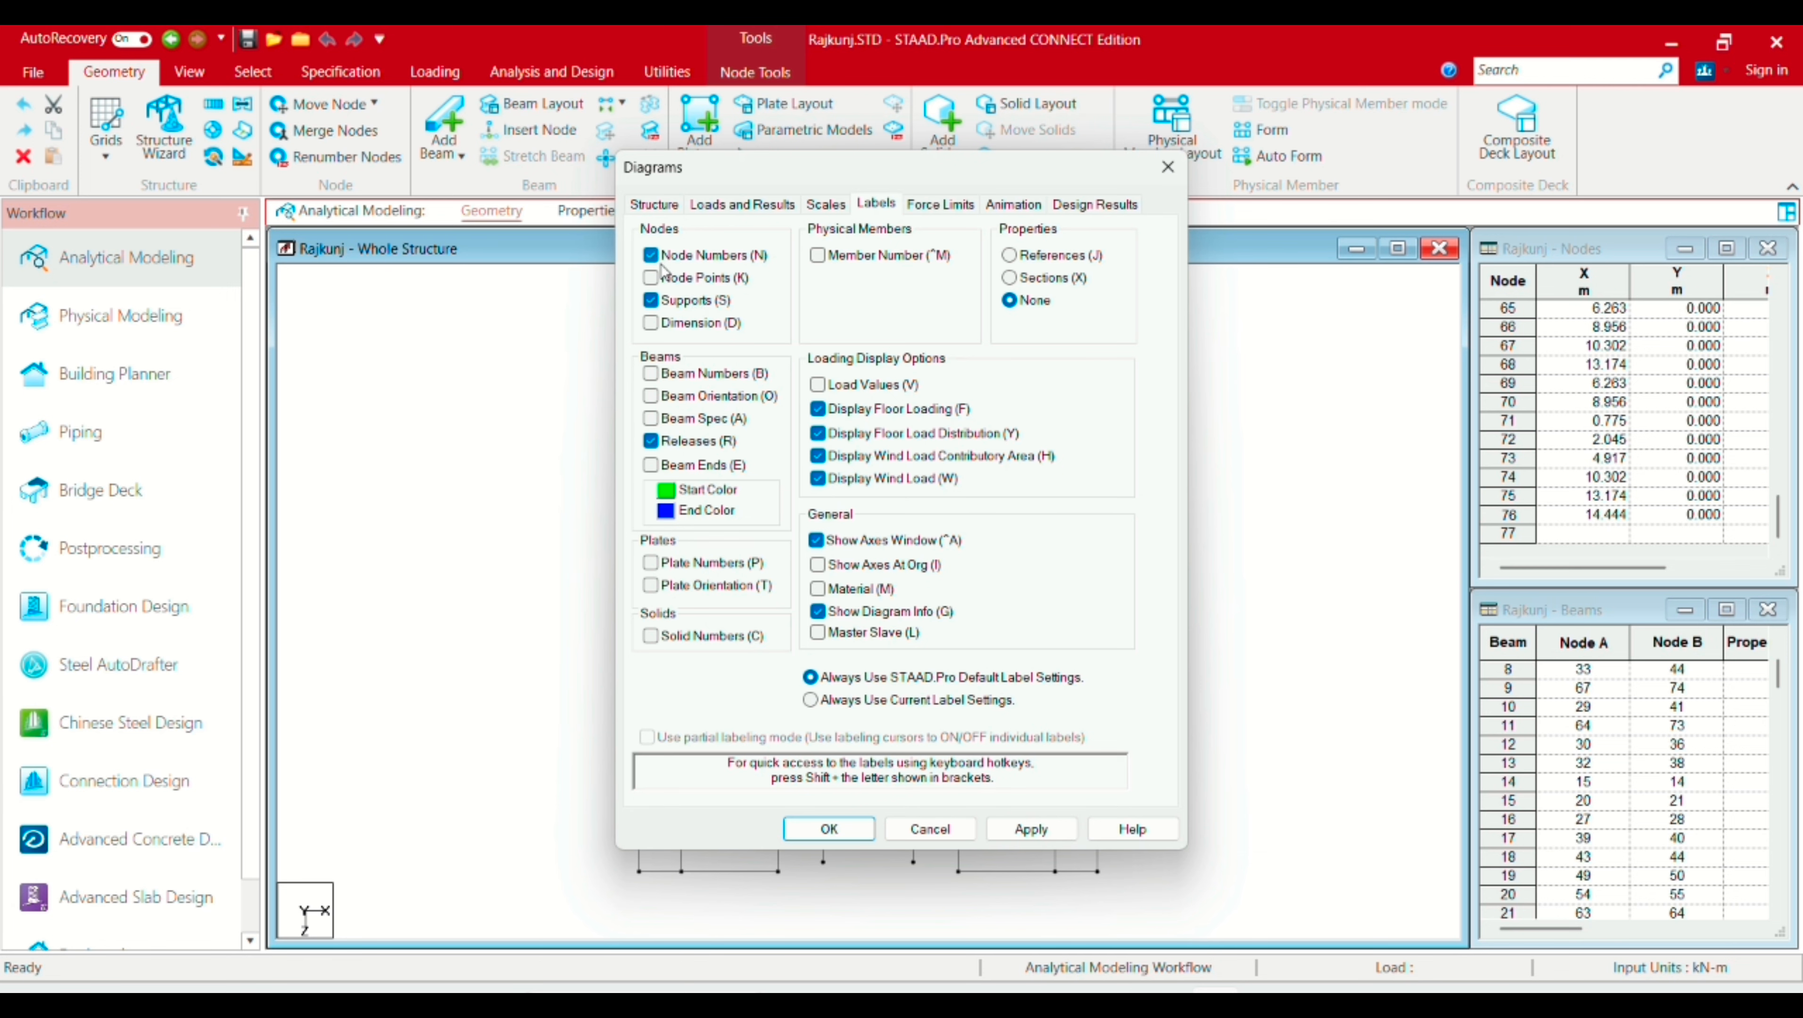
click(1017, 833)
click(827, 829)
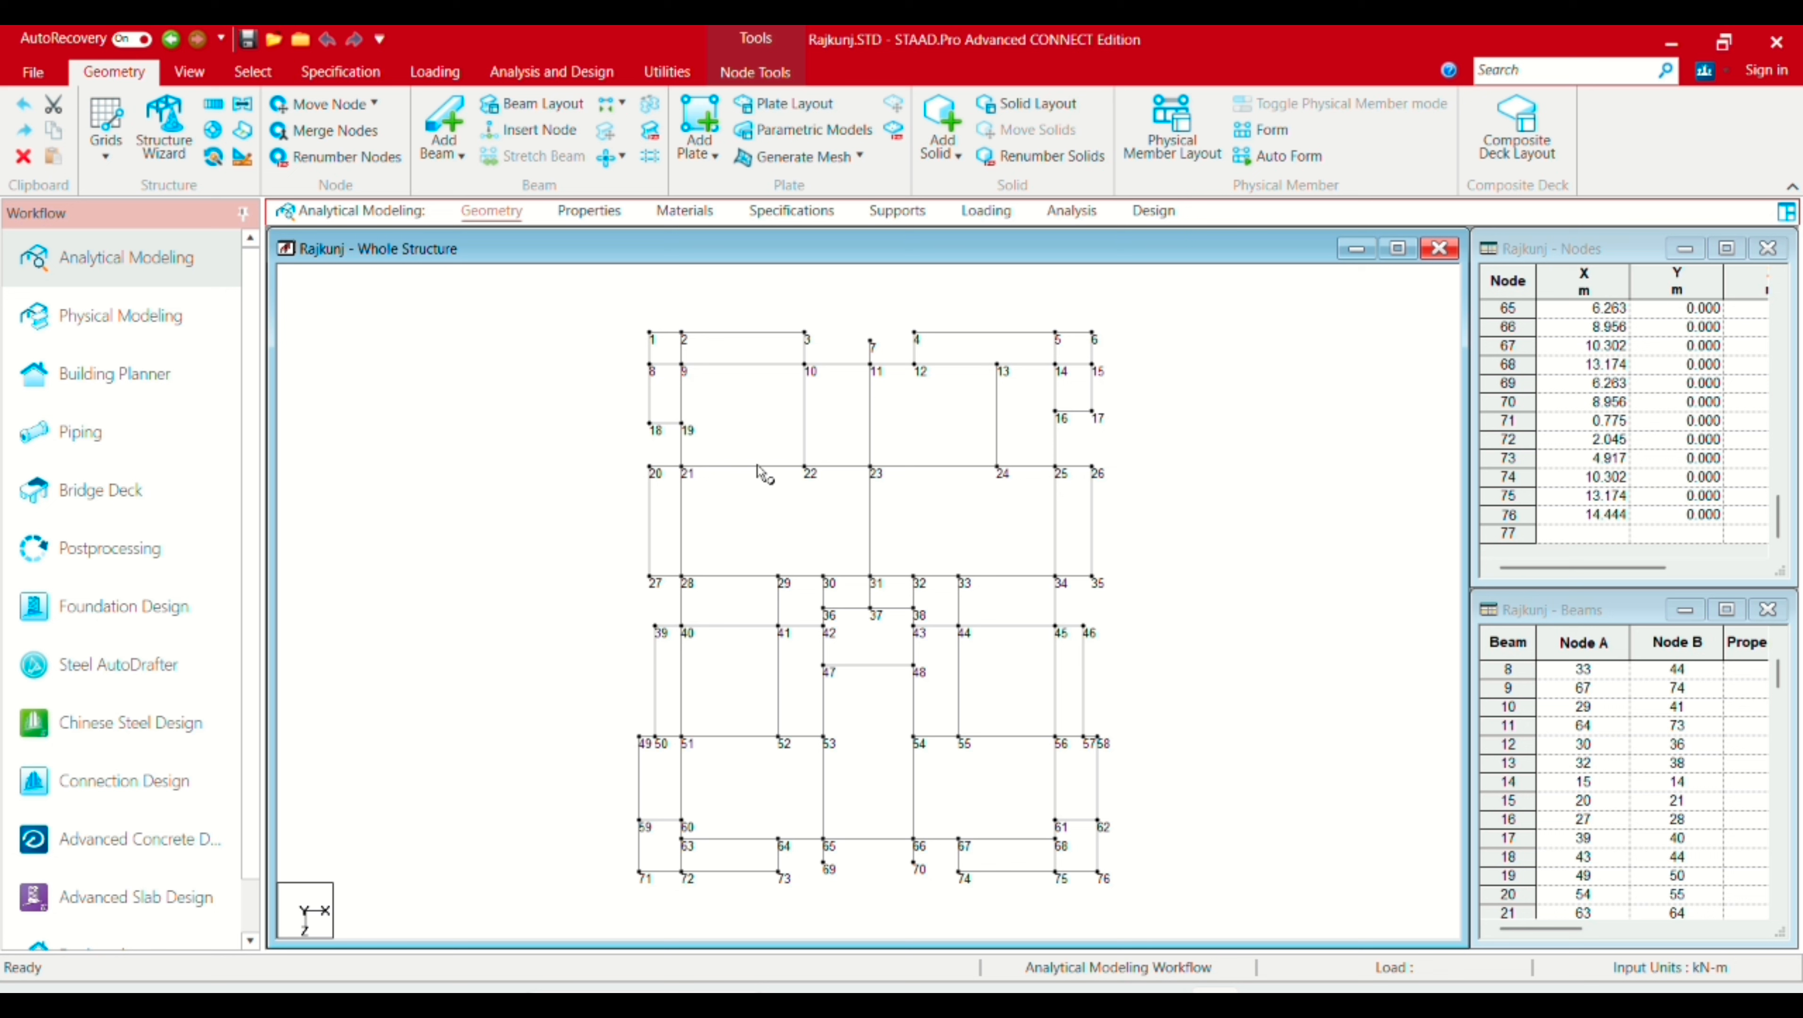
Step: Box-select every beam in the Rajkunj grid with the Beam Cursor
click(252, 72)
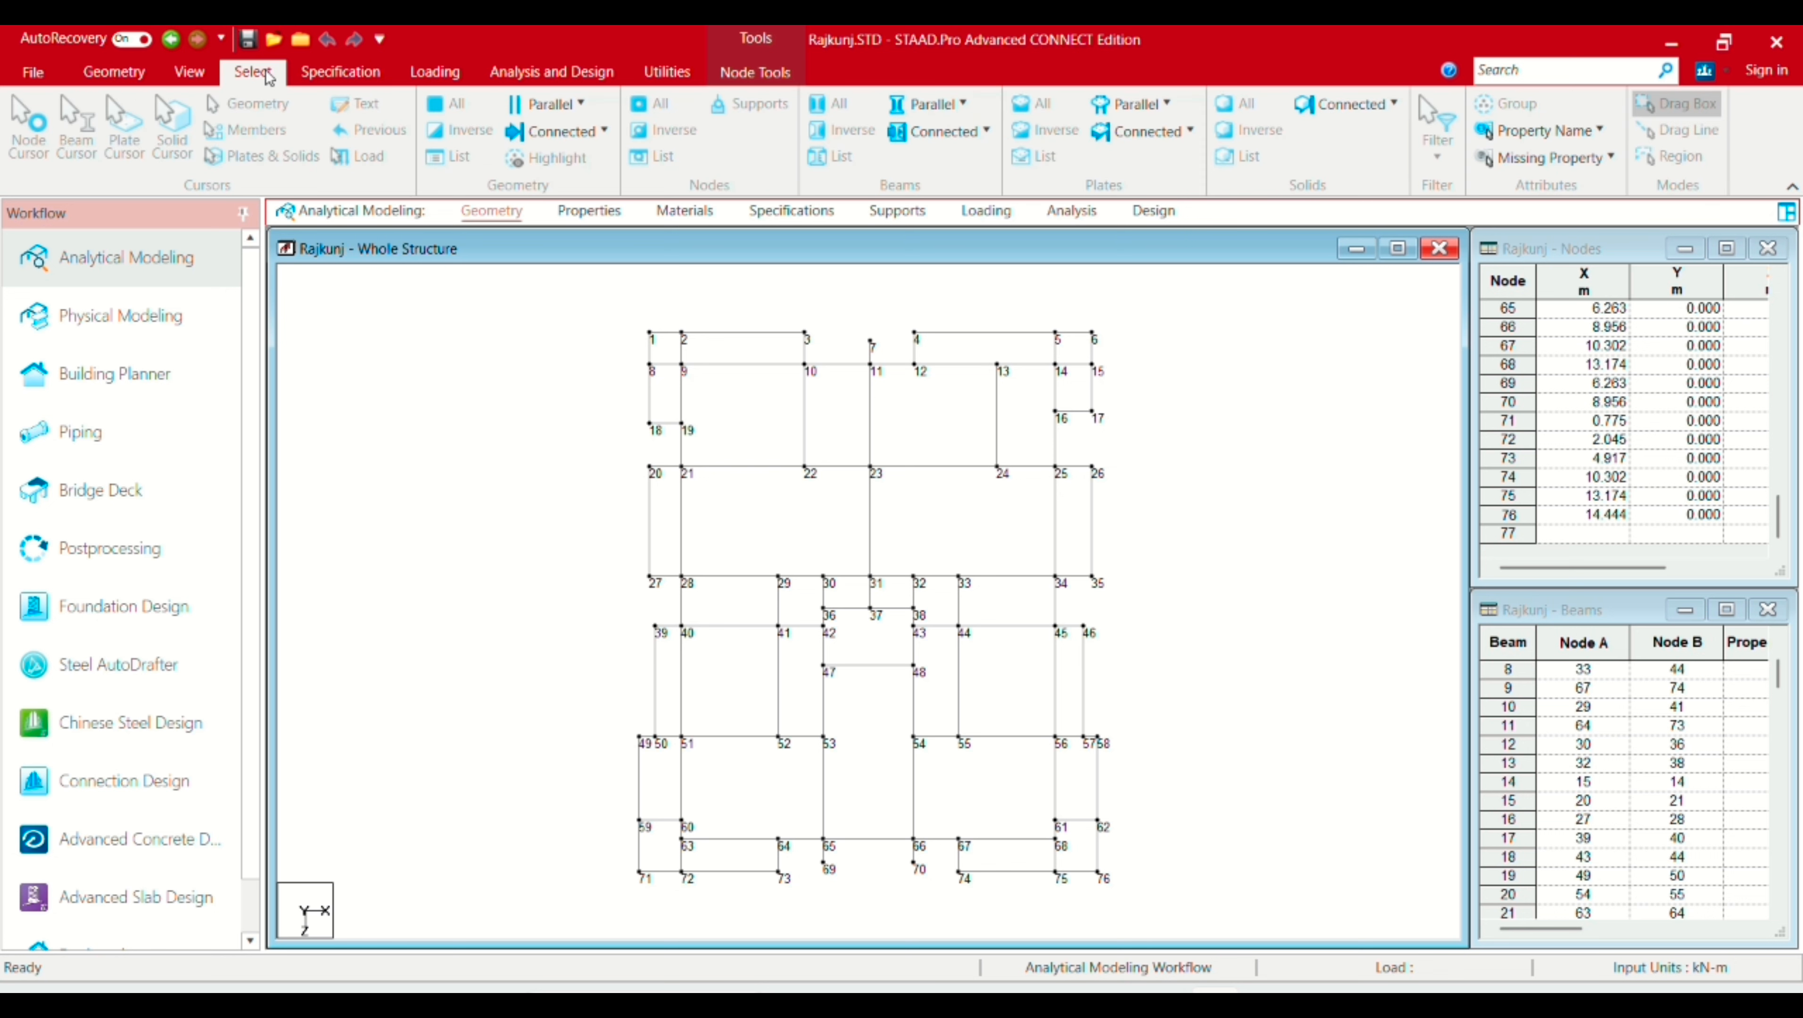
click(76, 150)
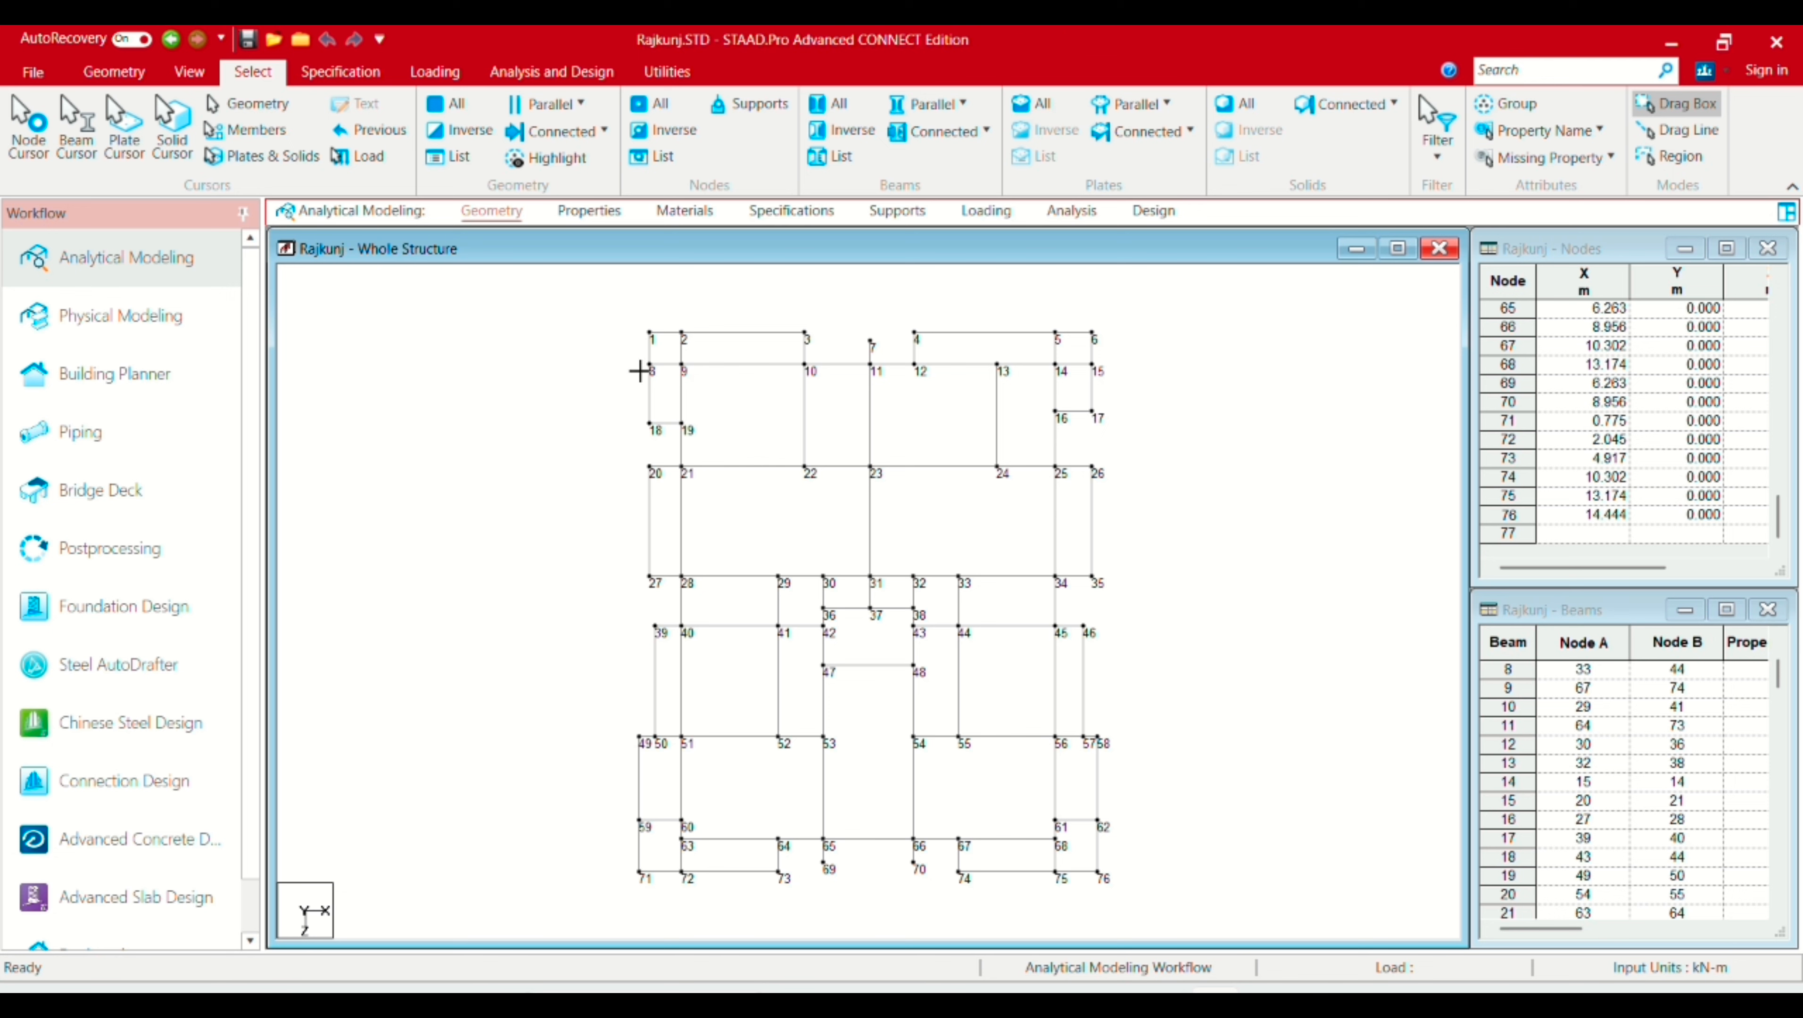
drag(574, 290, 1167, 915)
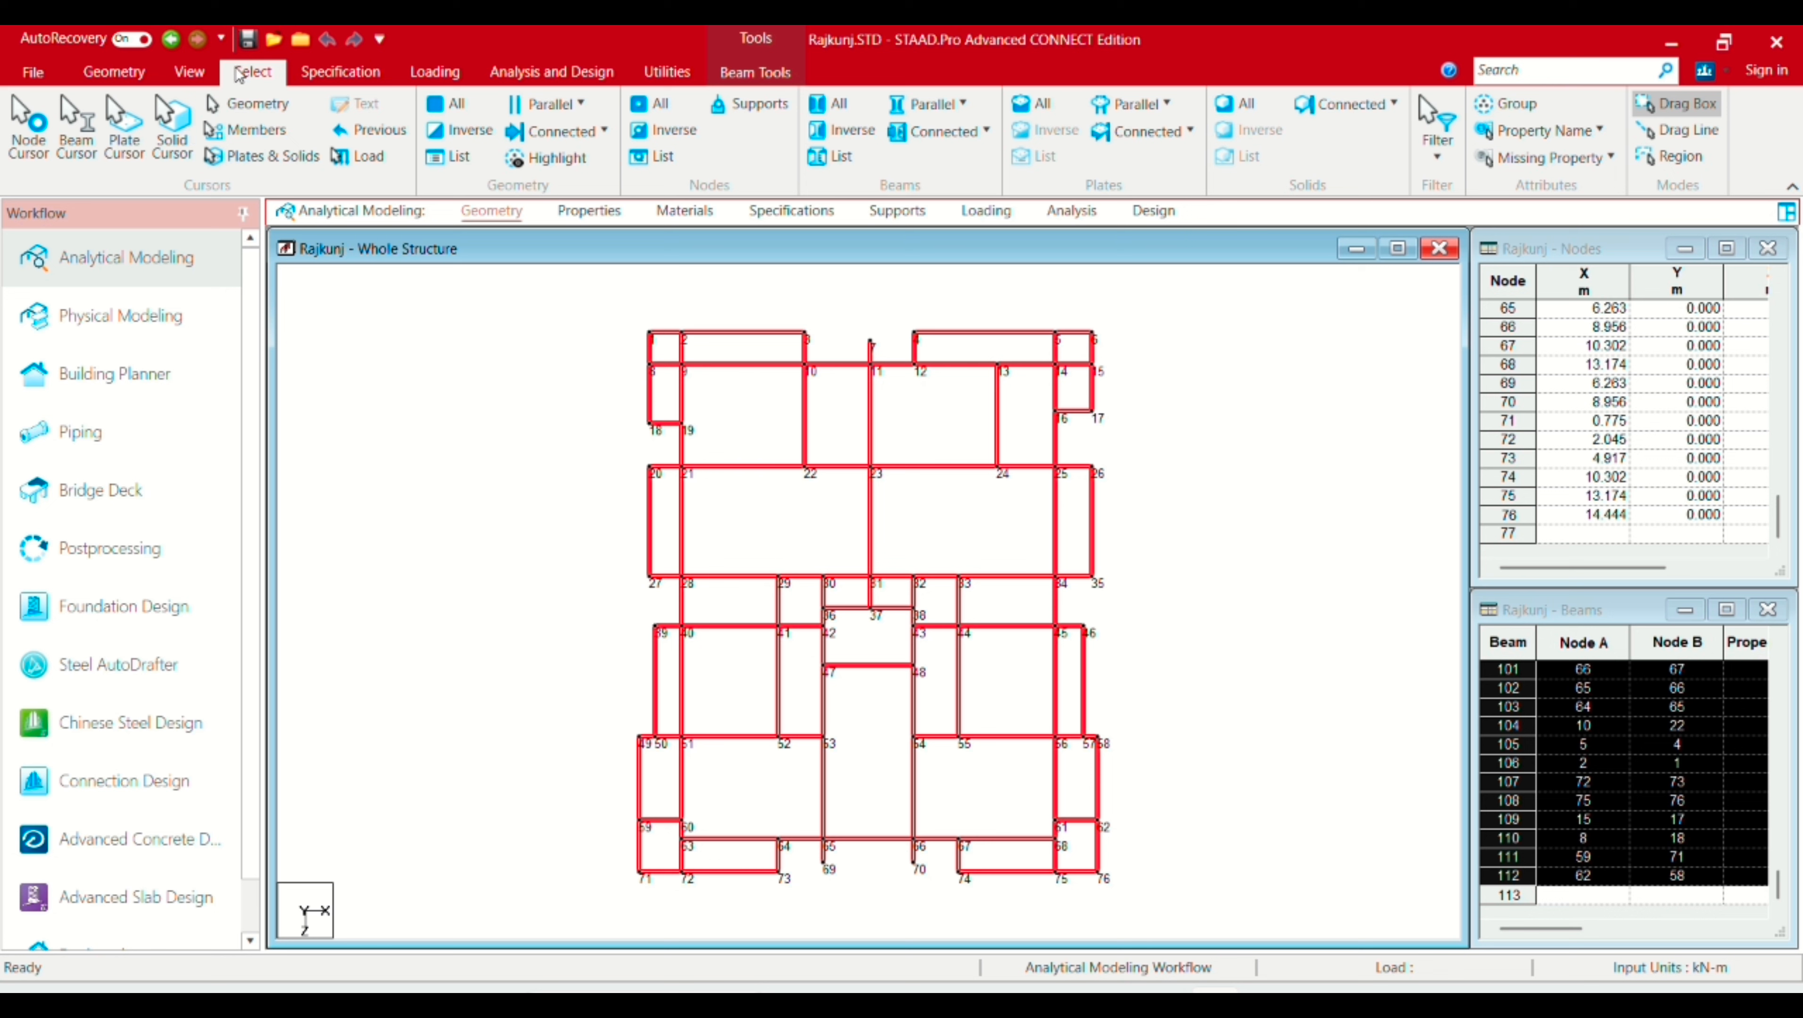
click(129, 71)
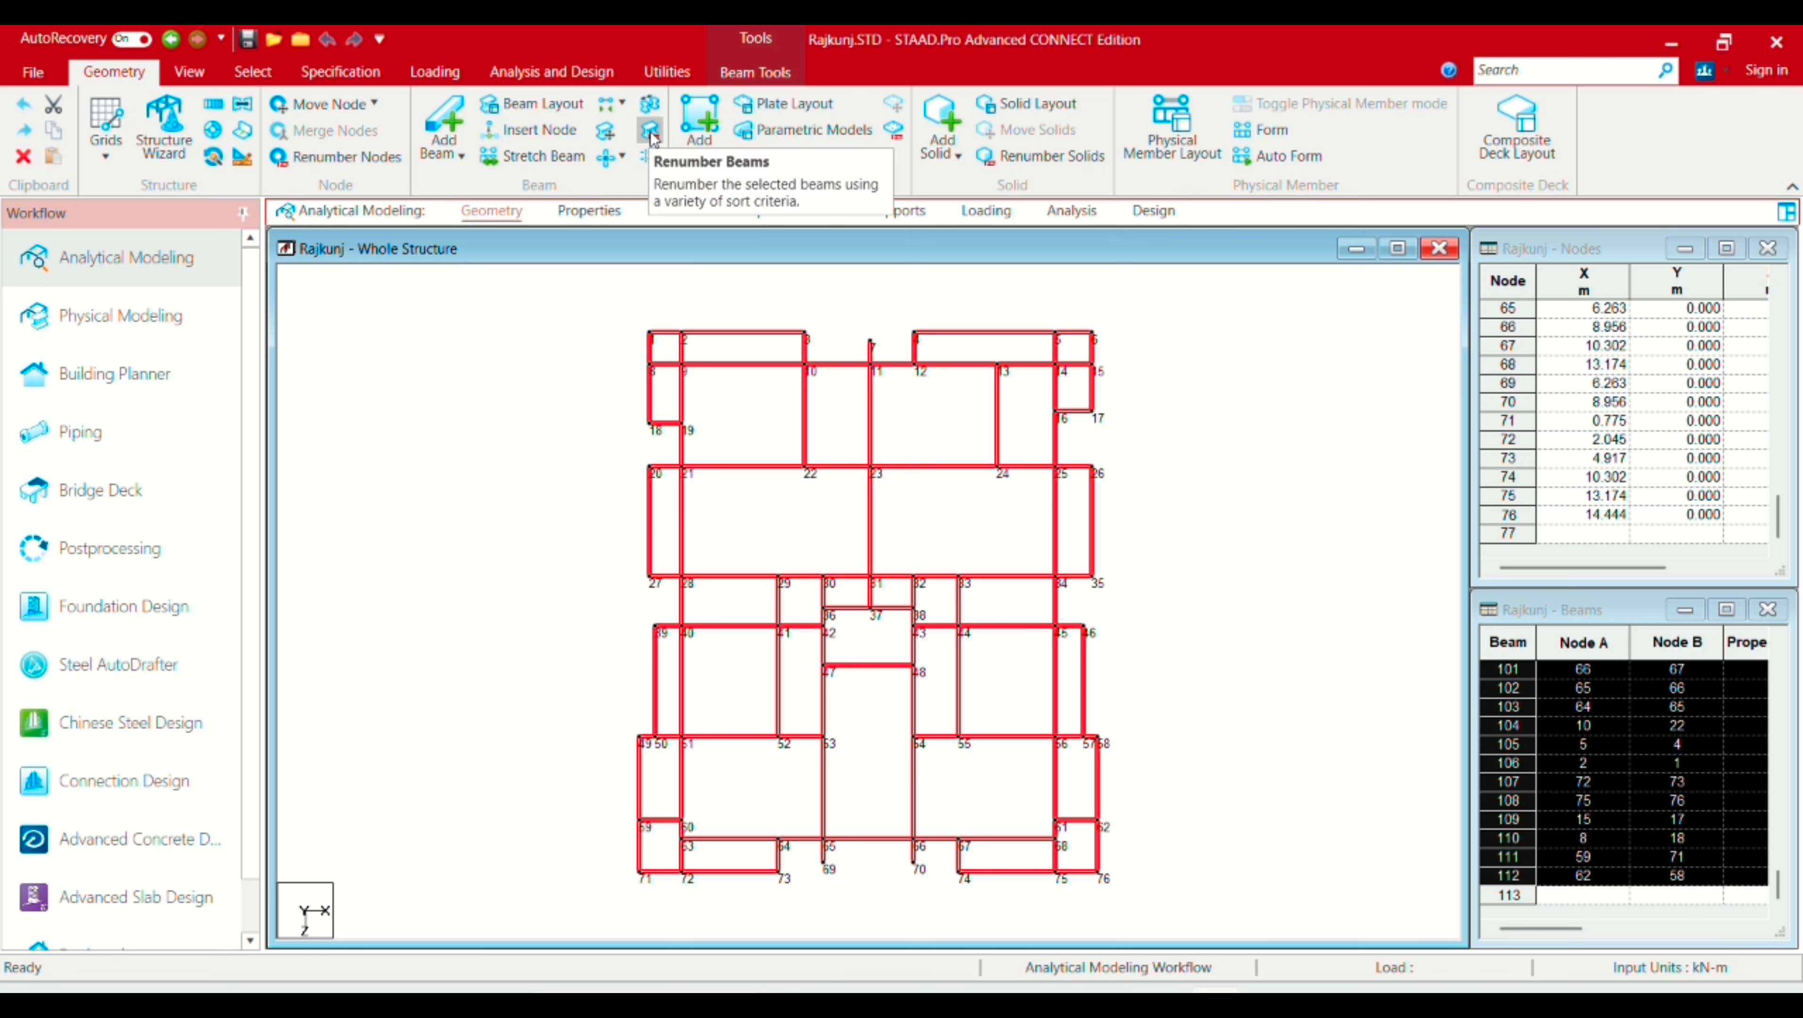
Step: Renumber the 111 selected beams by ascending Z, X, Y coordinate, then member number
click(650, 136)
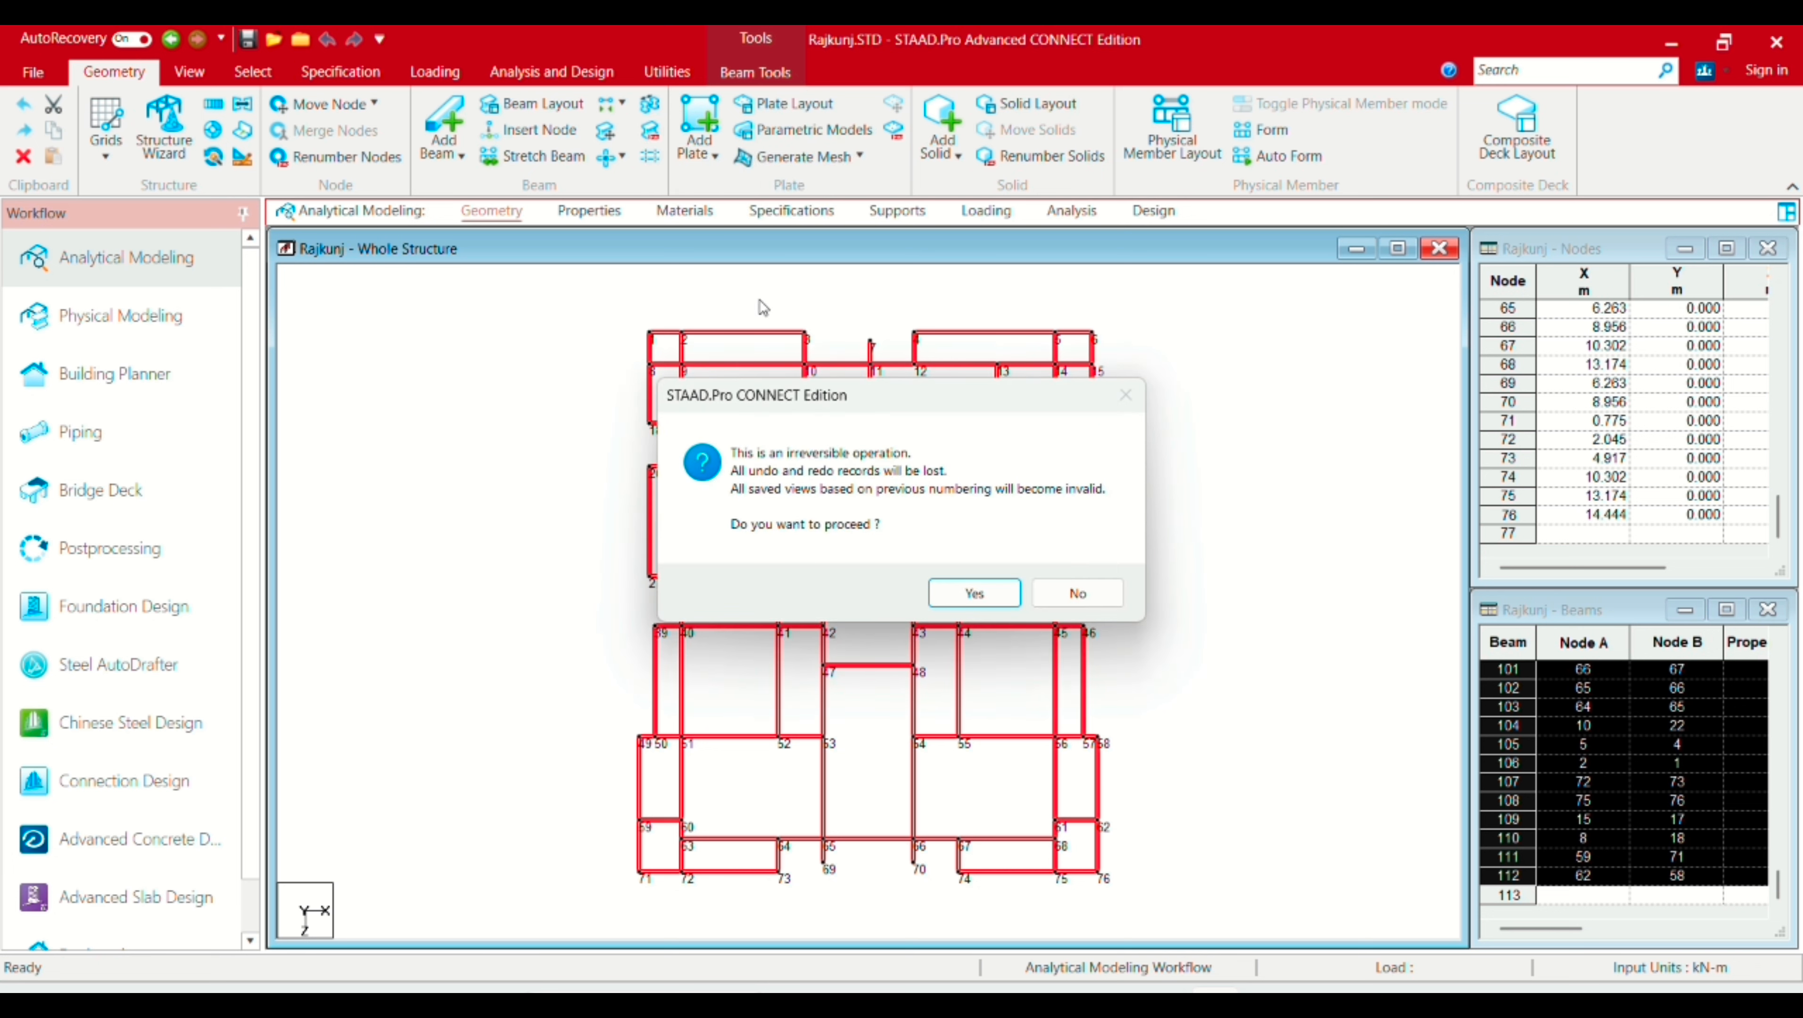
click(971, 594)
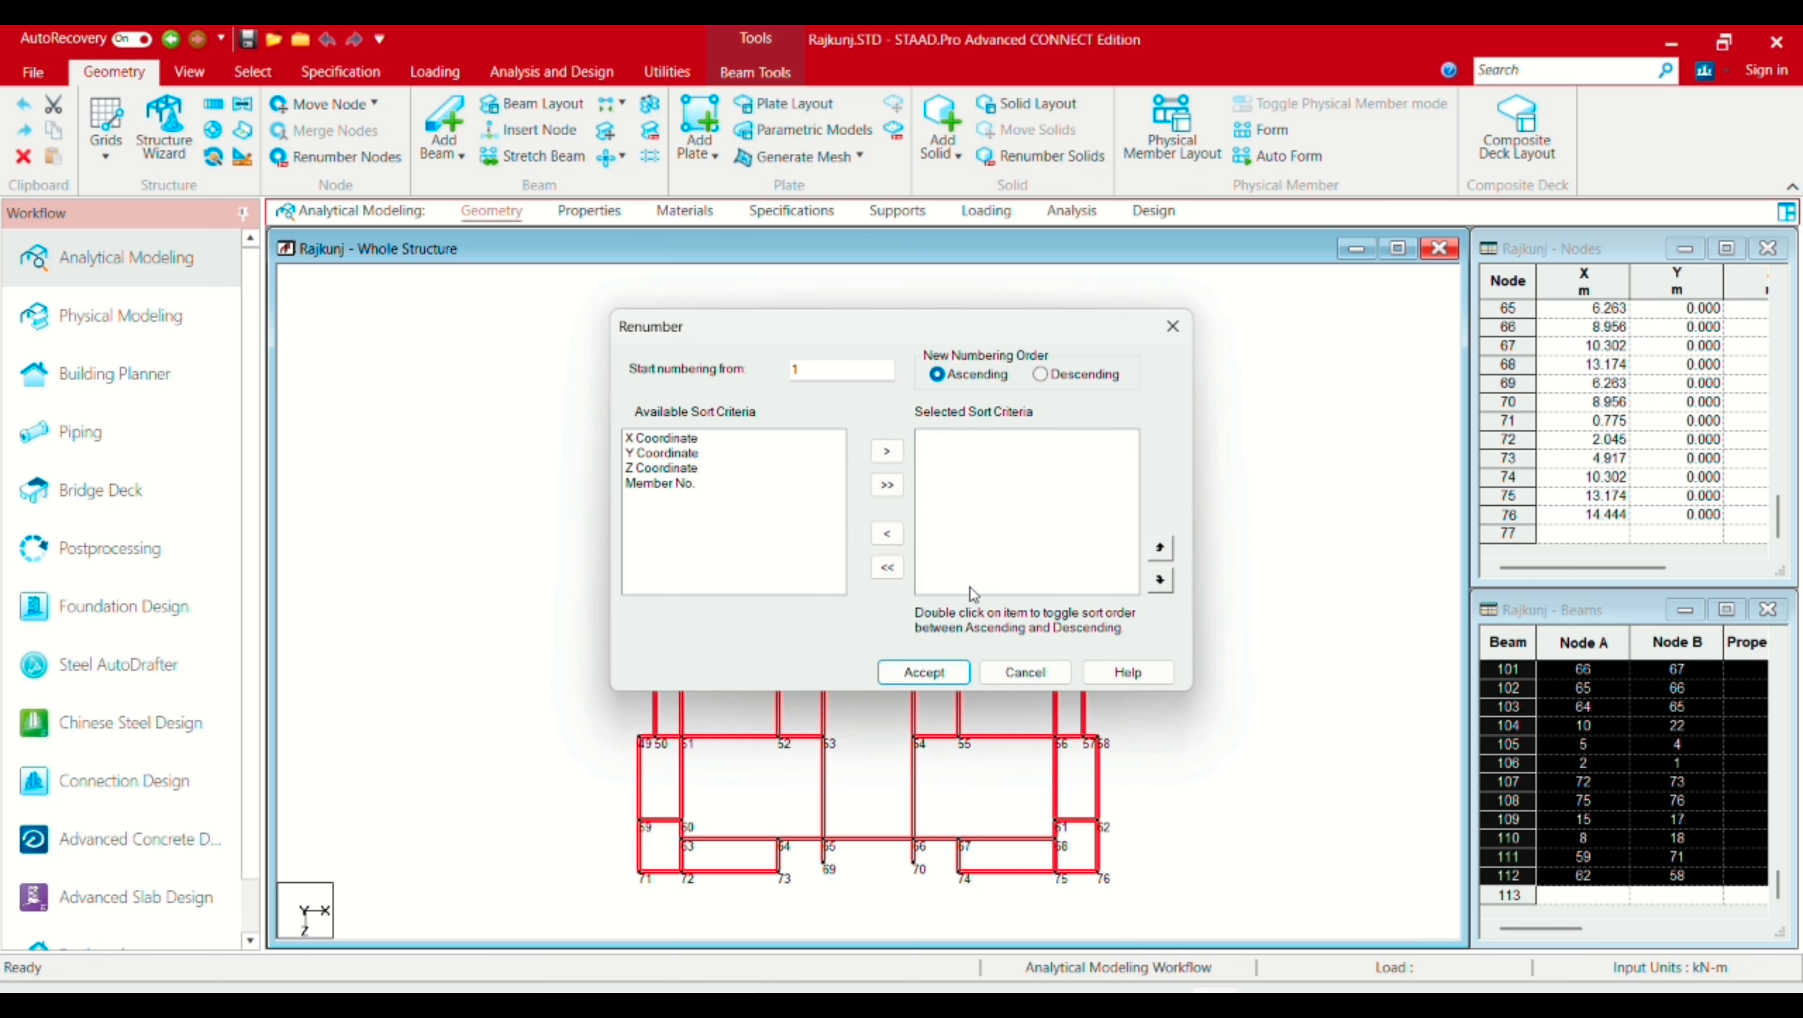
click(683, 469)
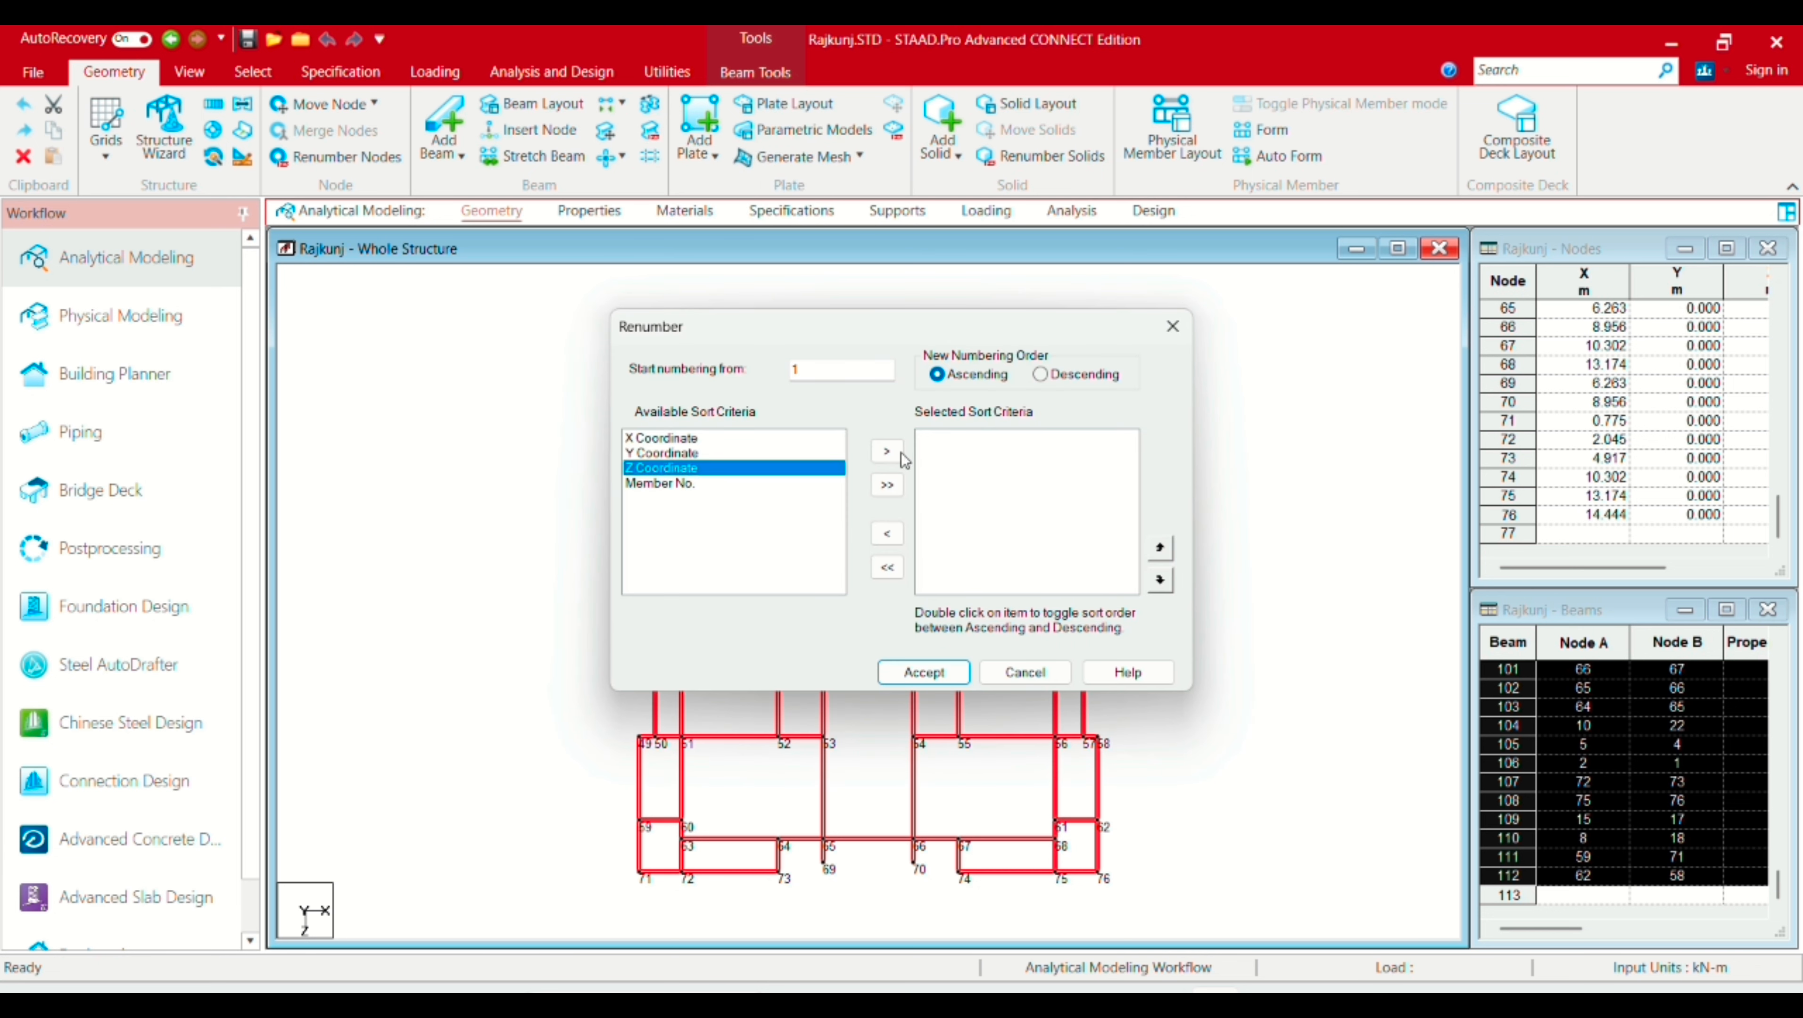
click(886, 450)
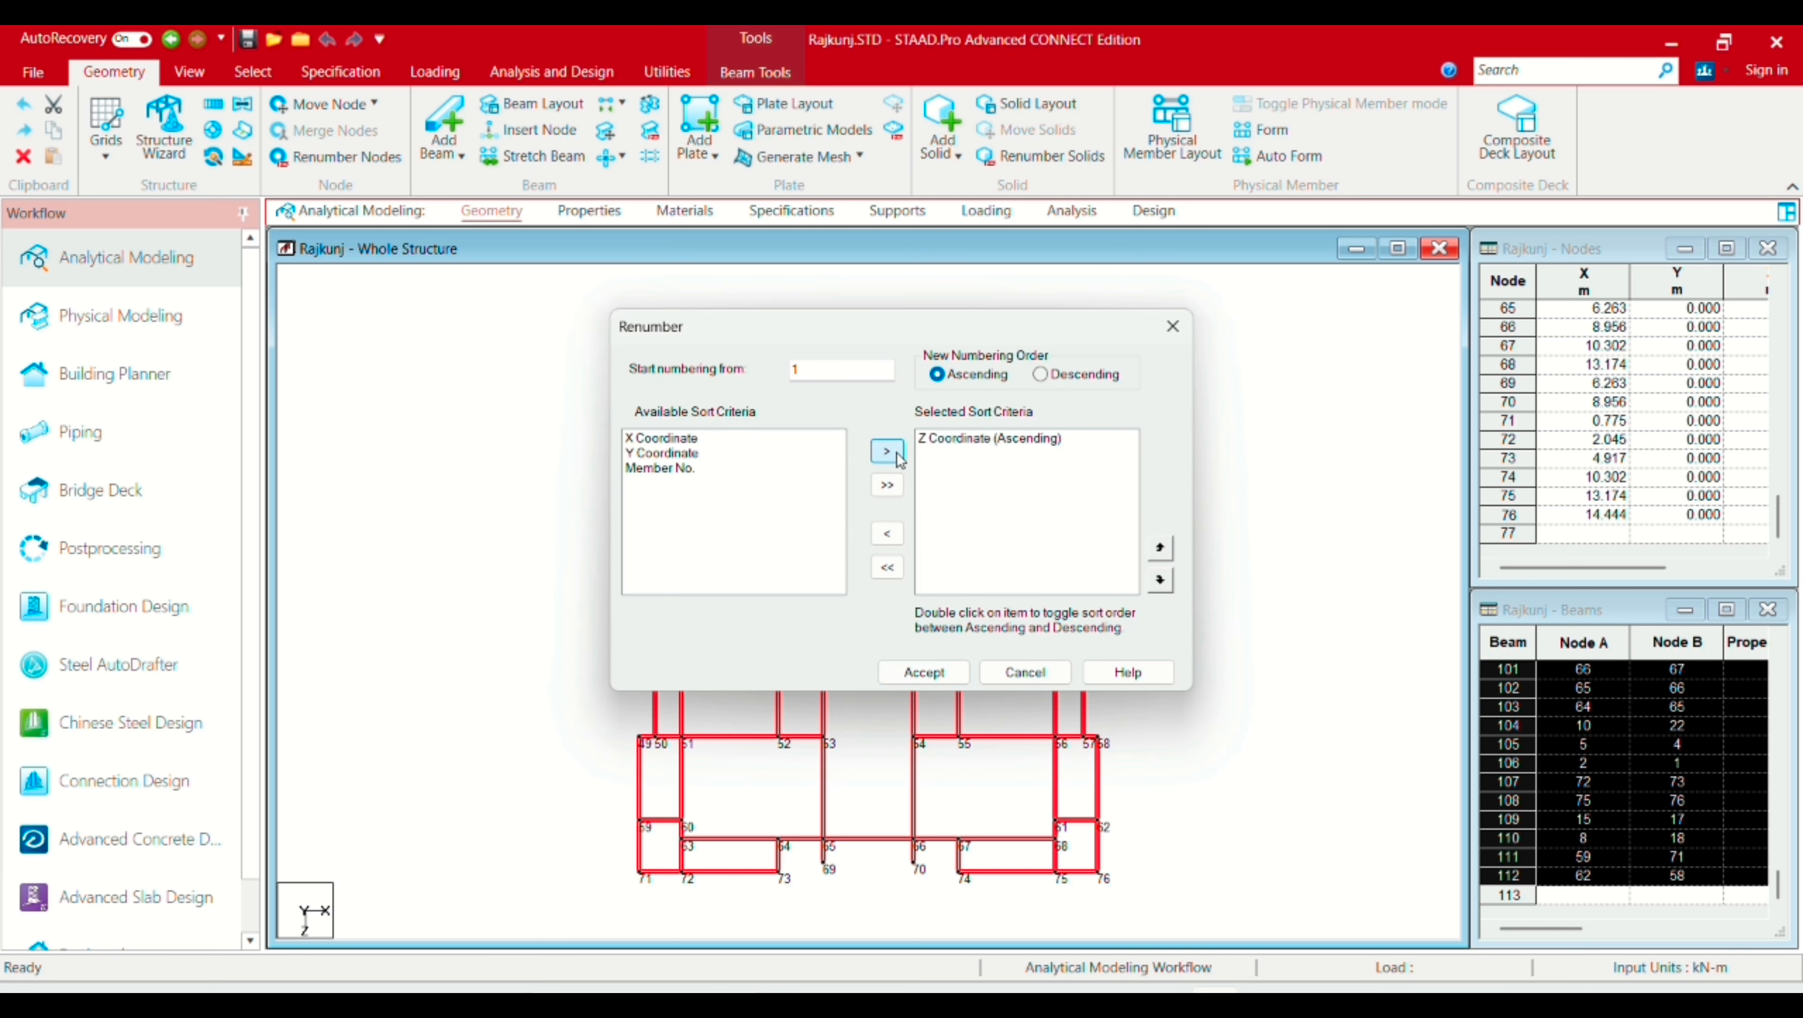
click(676, 439)
click(886, 451)
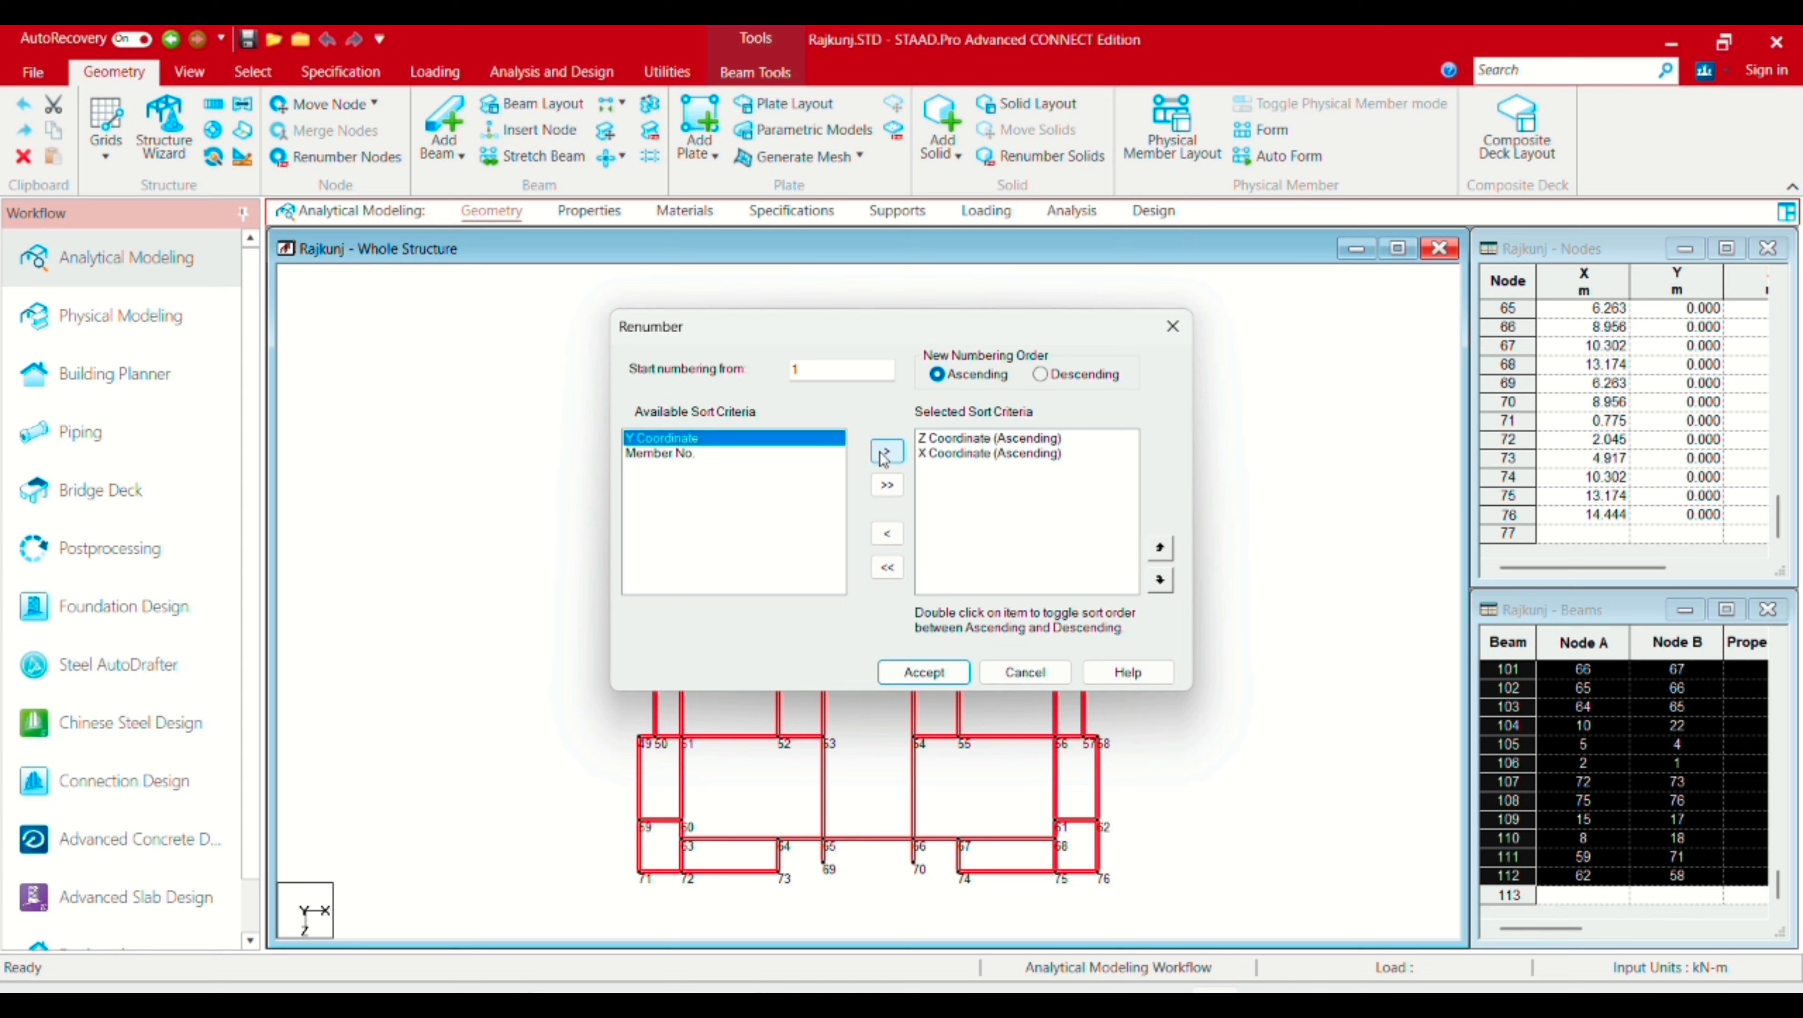
click(886, 450)
click(663, 453)
click(886, 450)
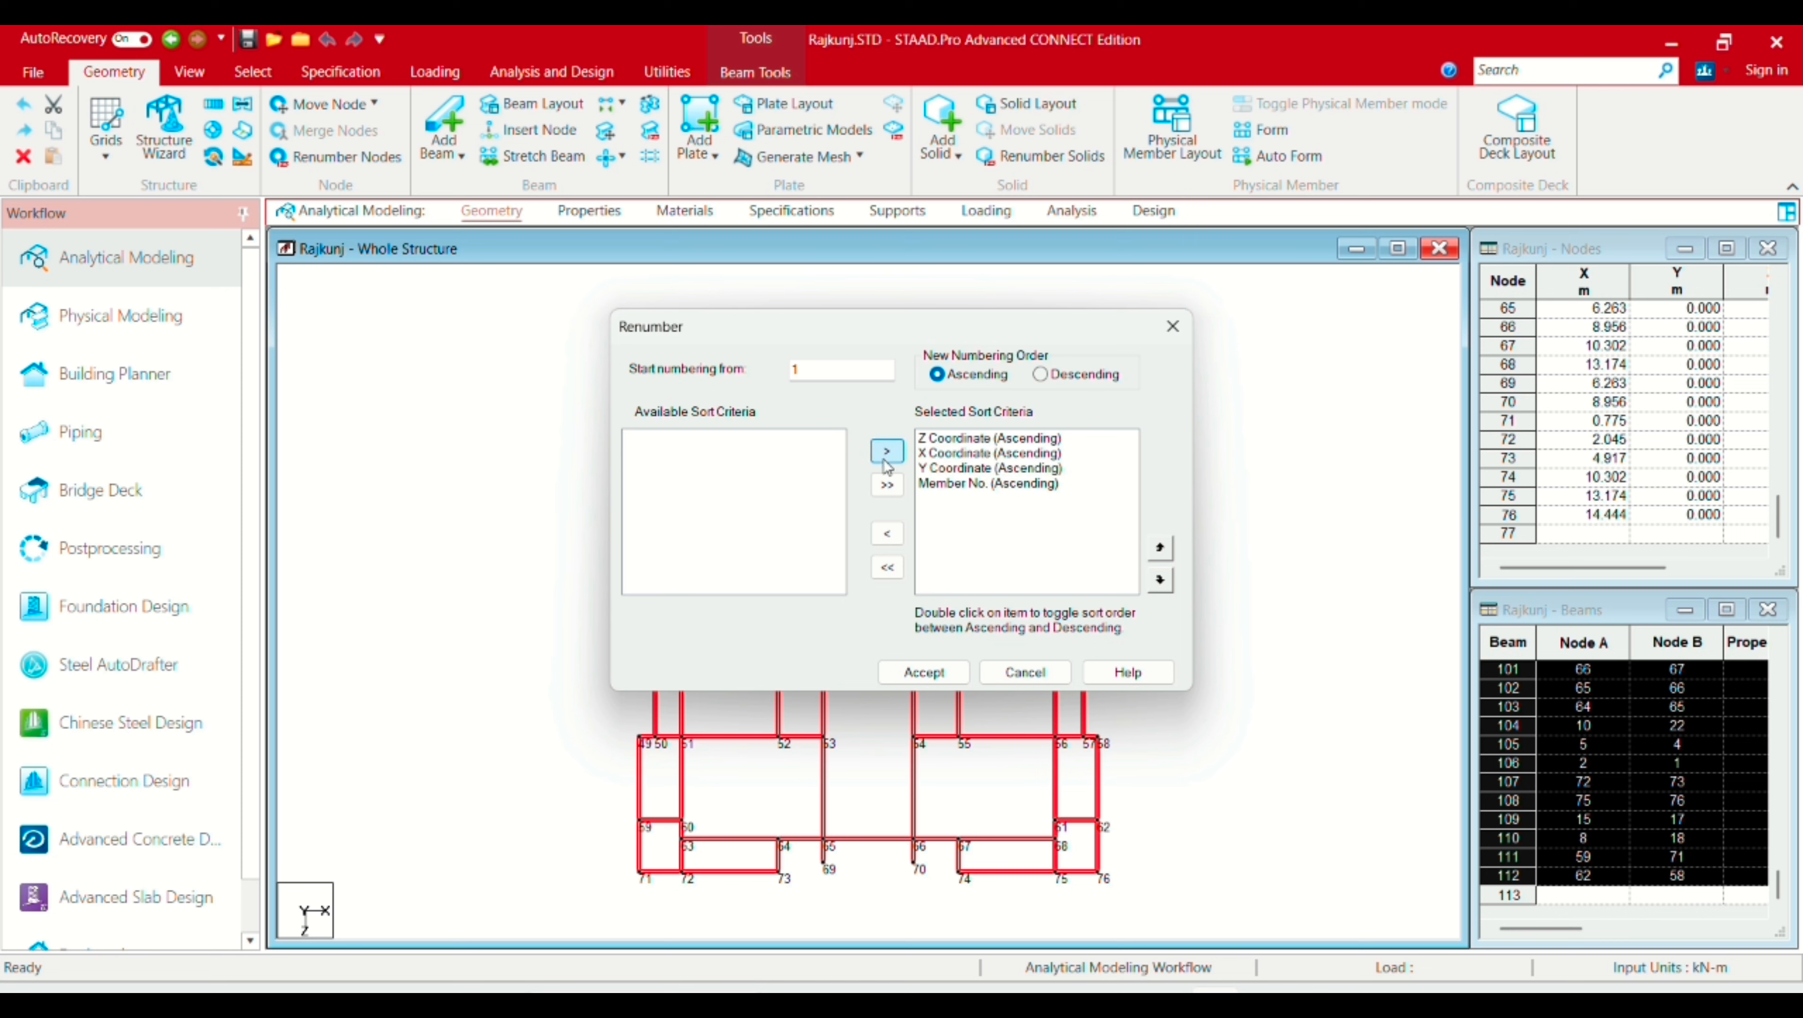
click(939, 673)
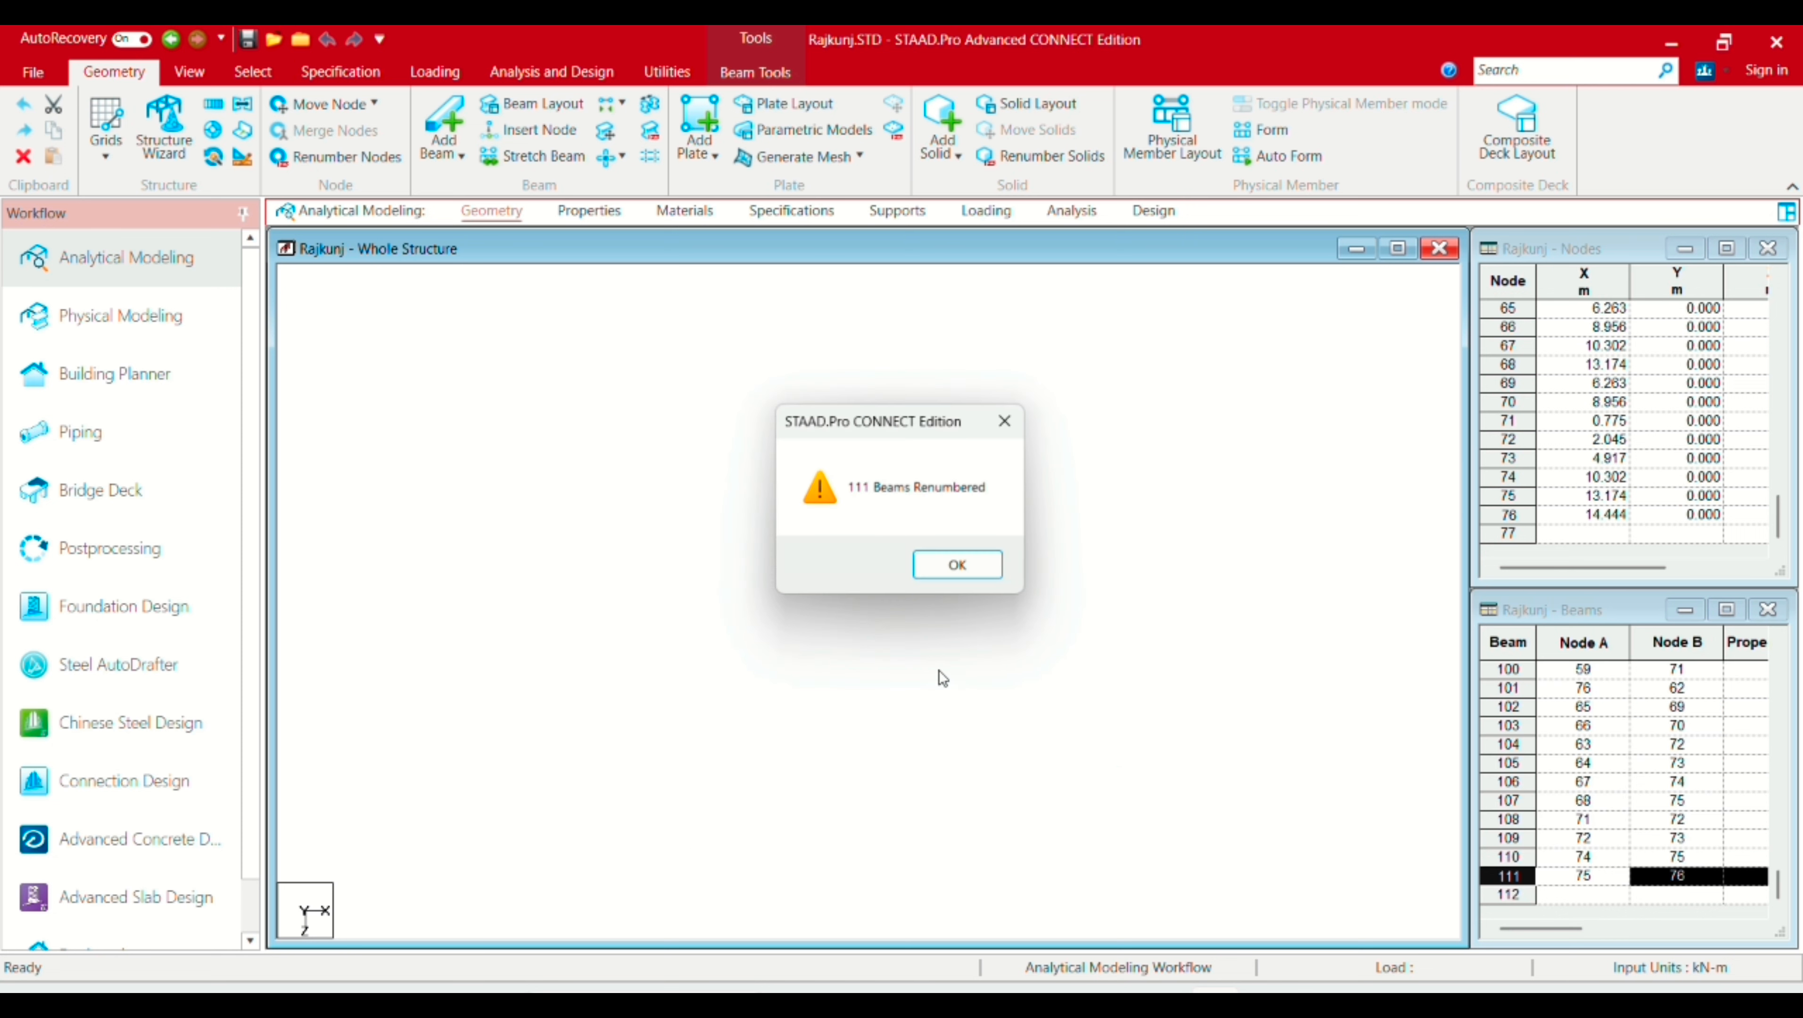
click(960, 568)
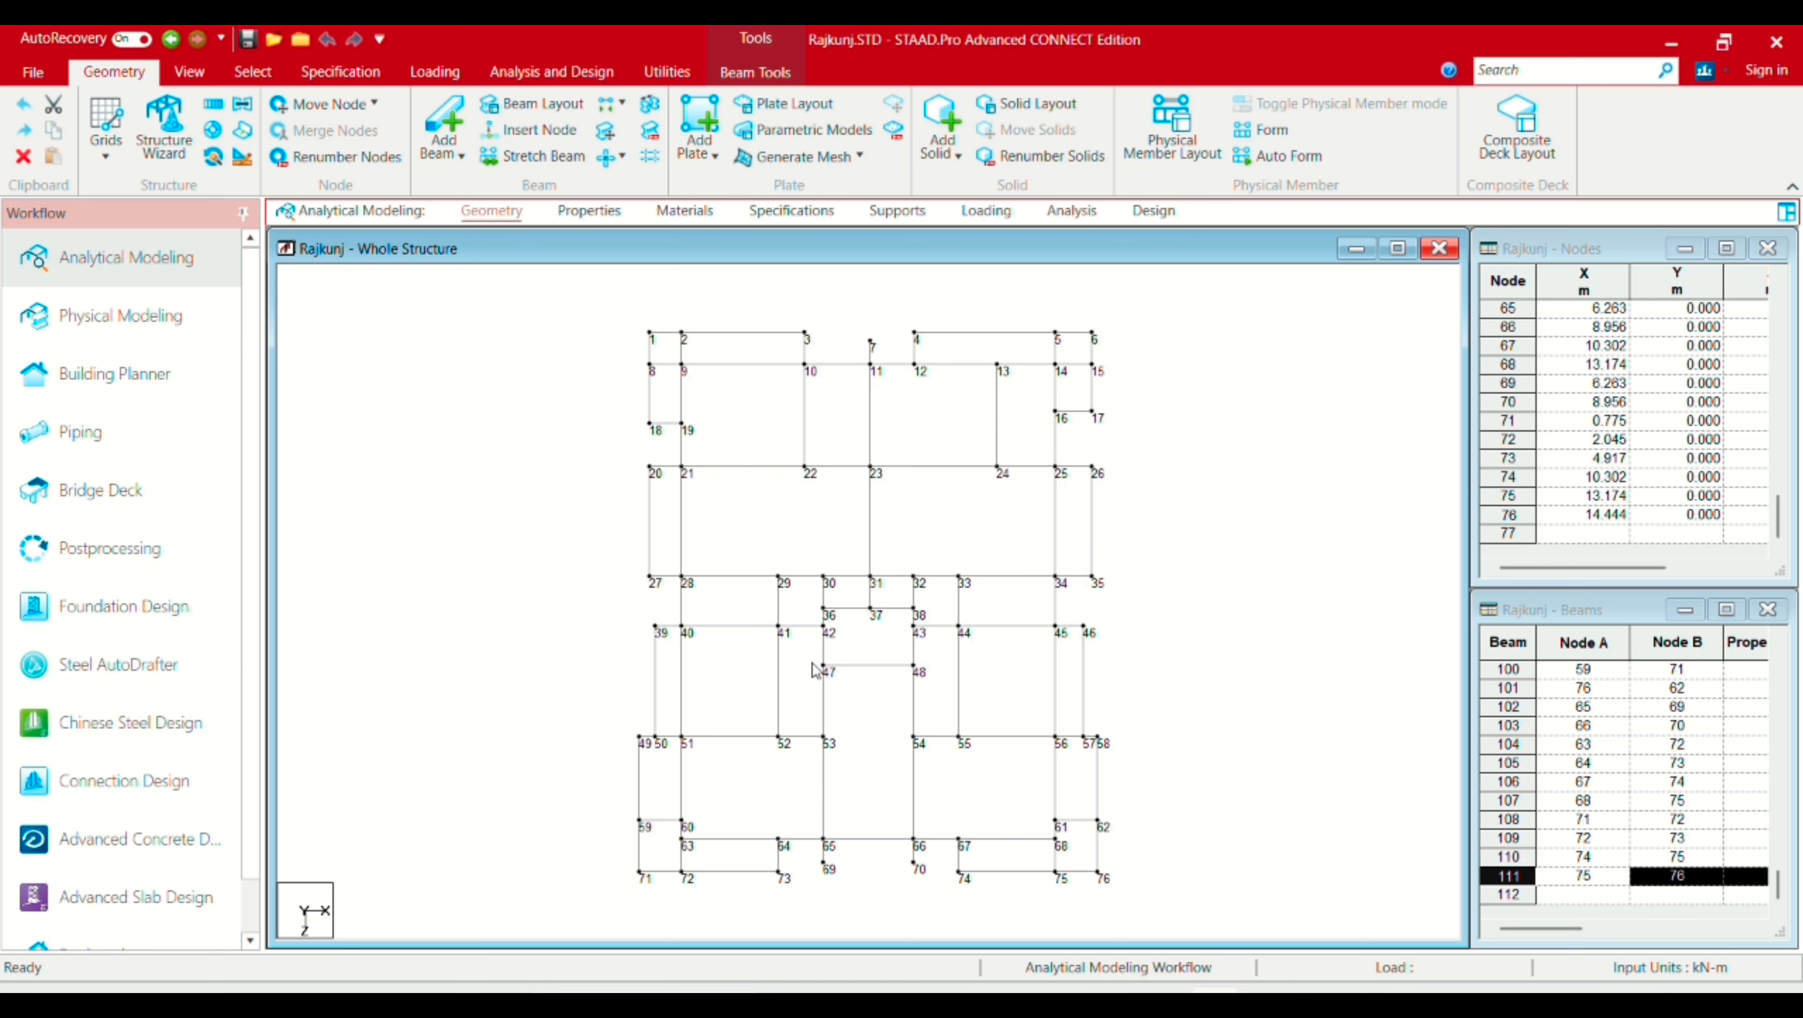
Step: Turn on Beam Numbers labels so beams 1–111 display beside the node numbers
right_click(907, 438)
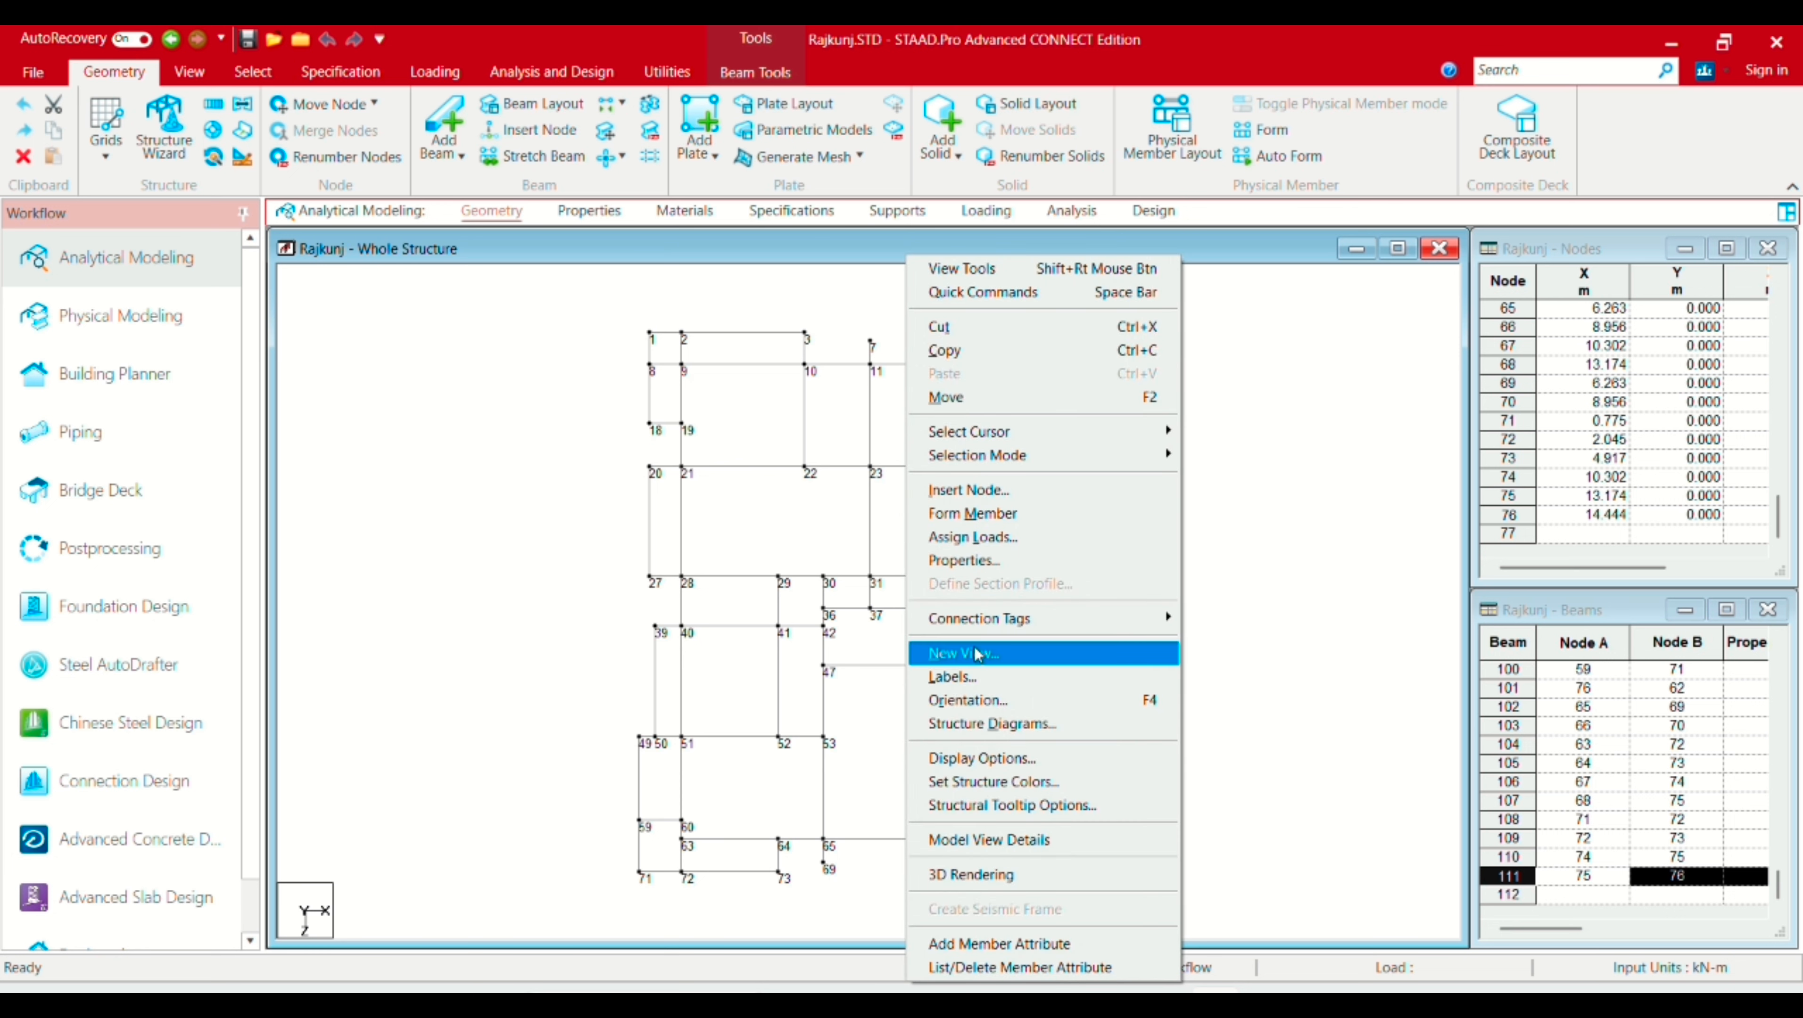
click(960, 676)
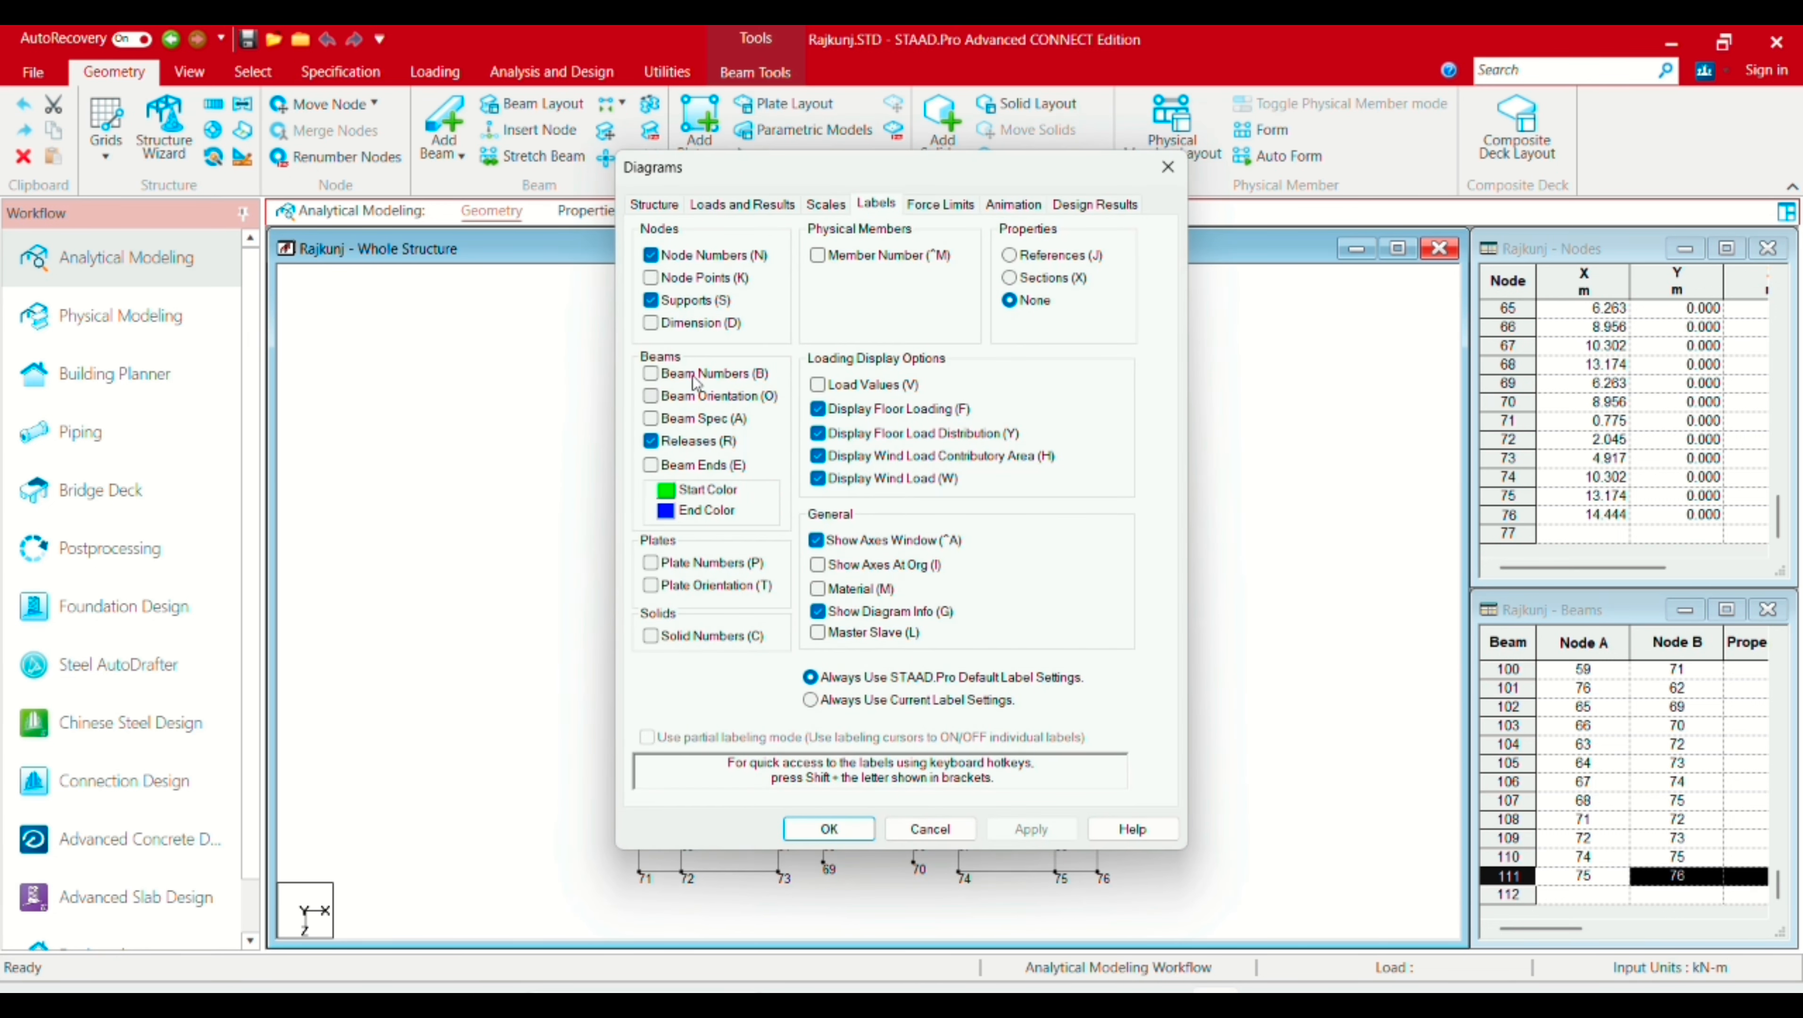
click(651, 375)
click(829, 829)
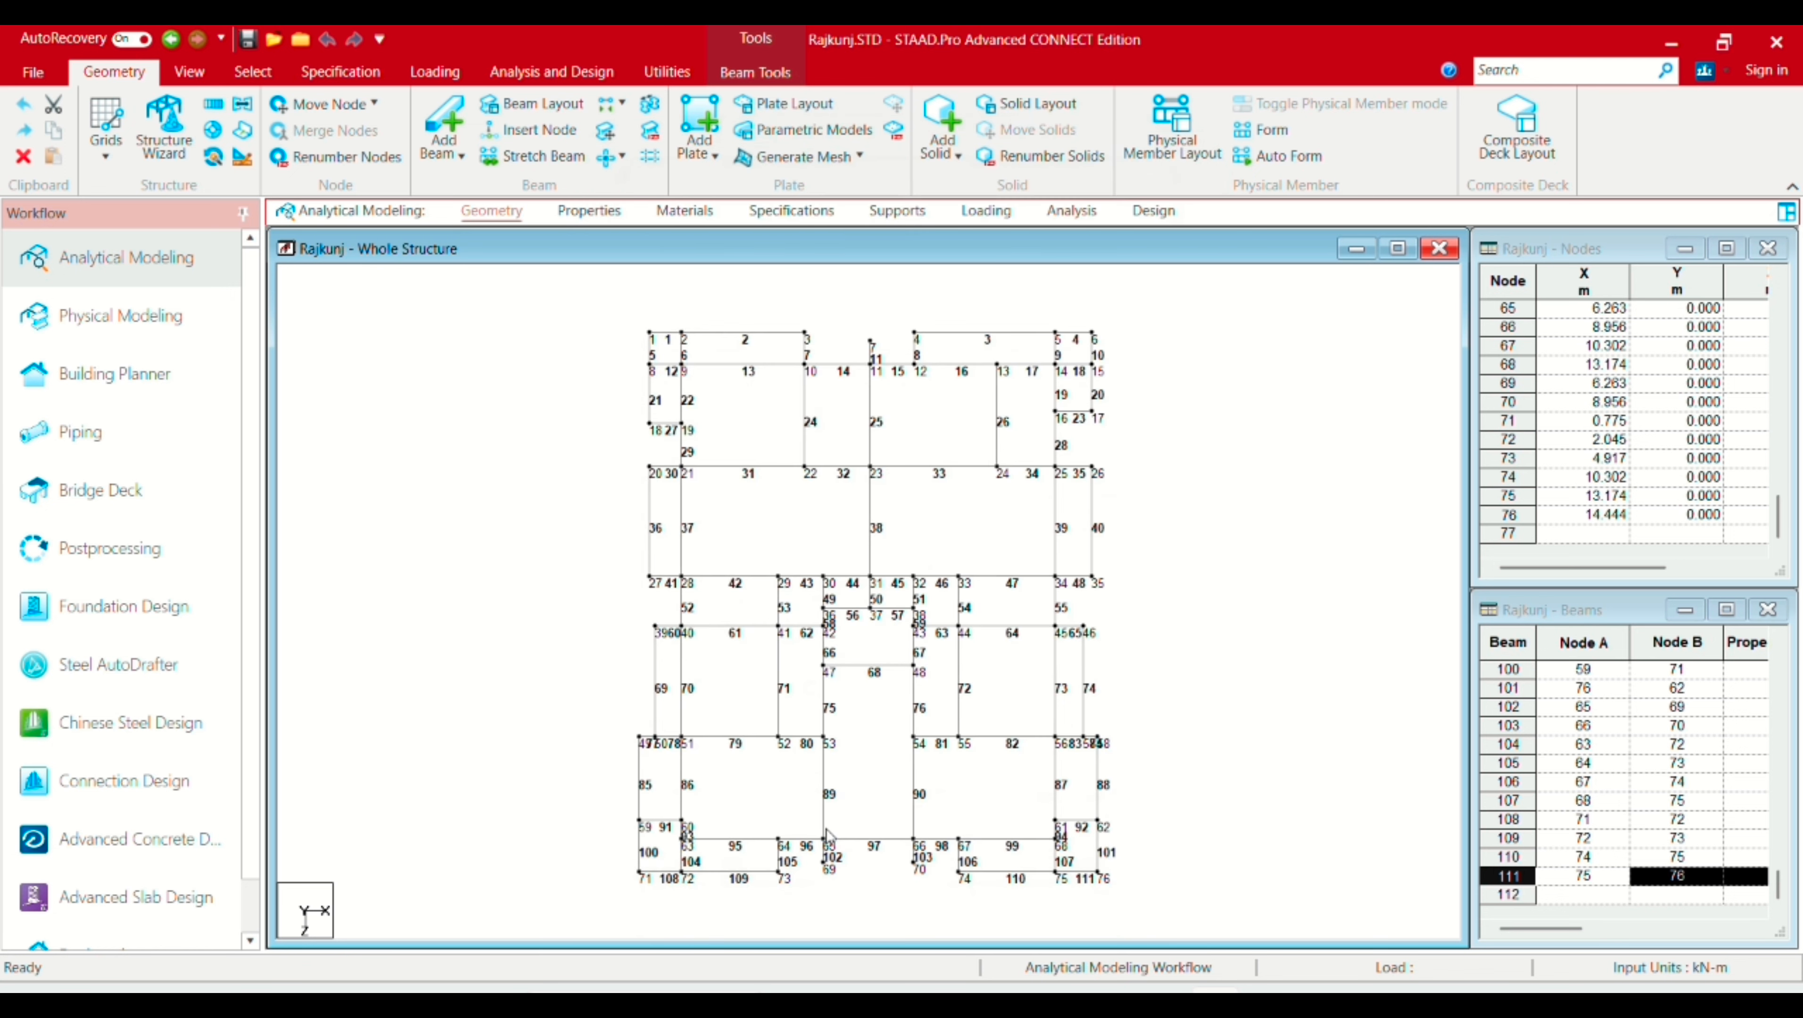
scroll(690, 352, up, 2)
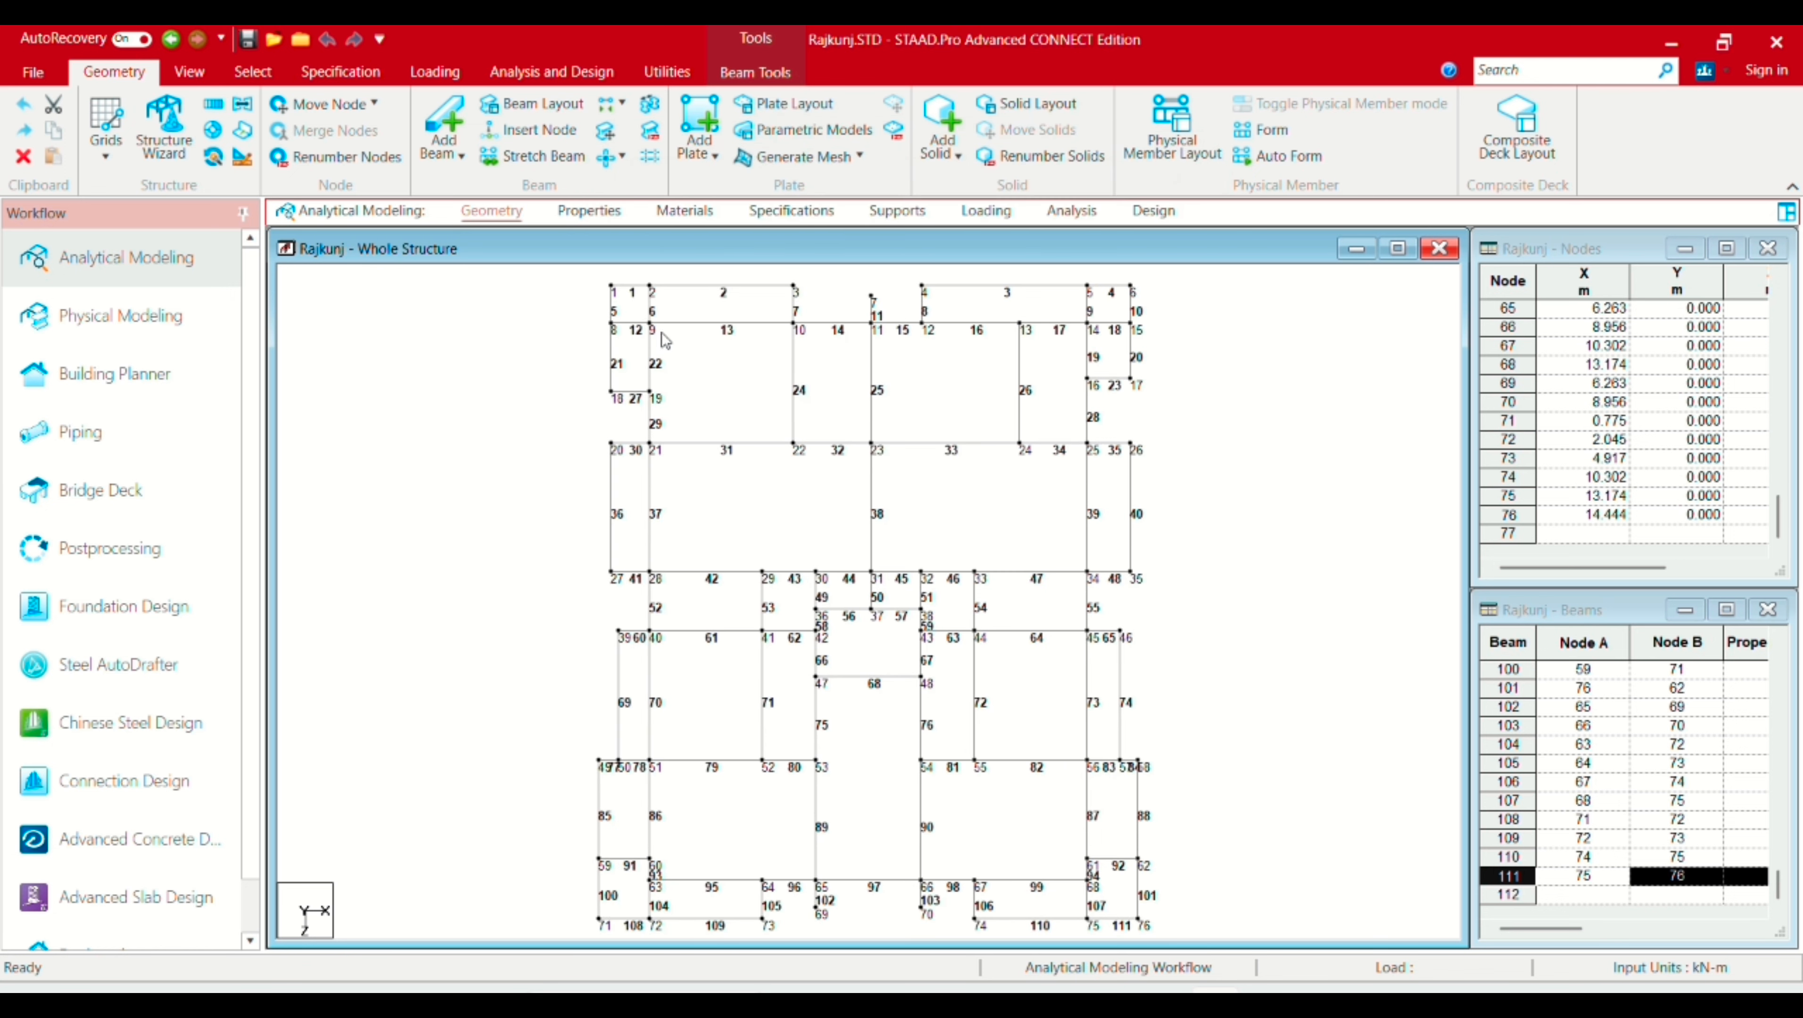
scroll(690, 353, down, 2)
click(924, 449)
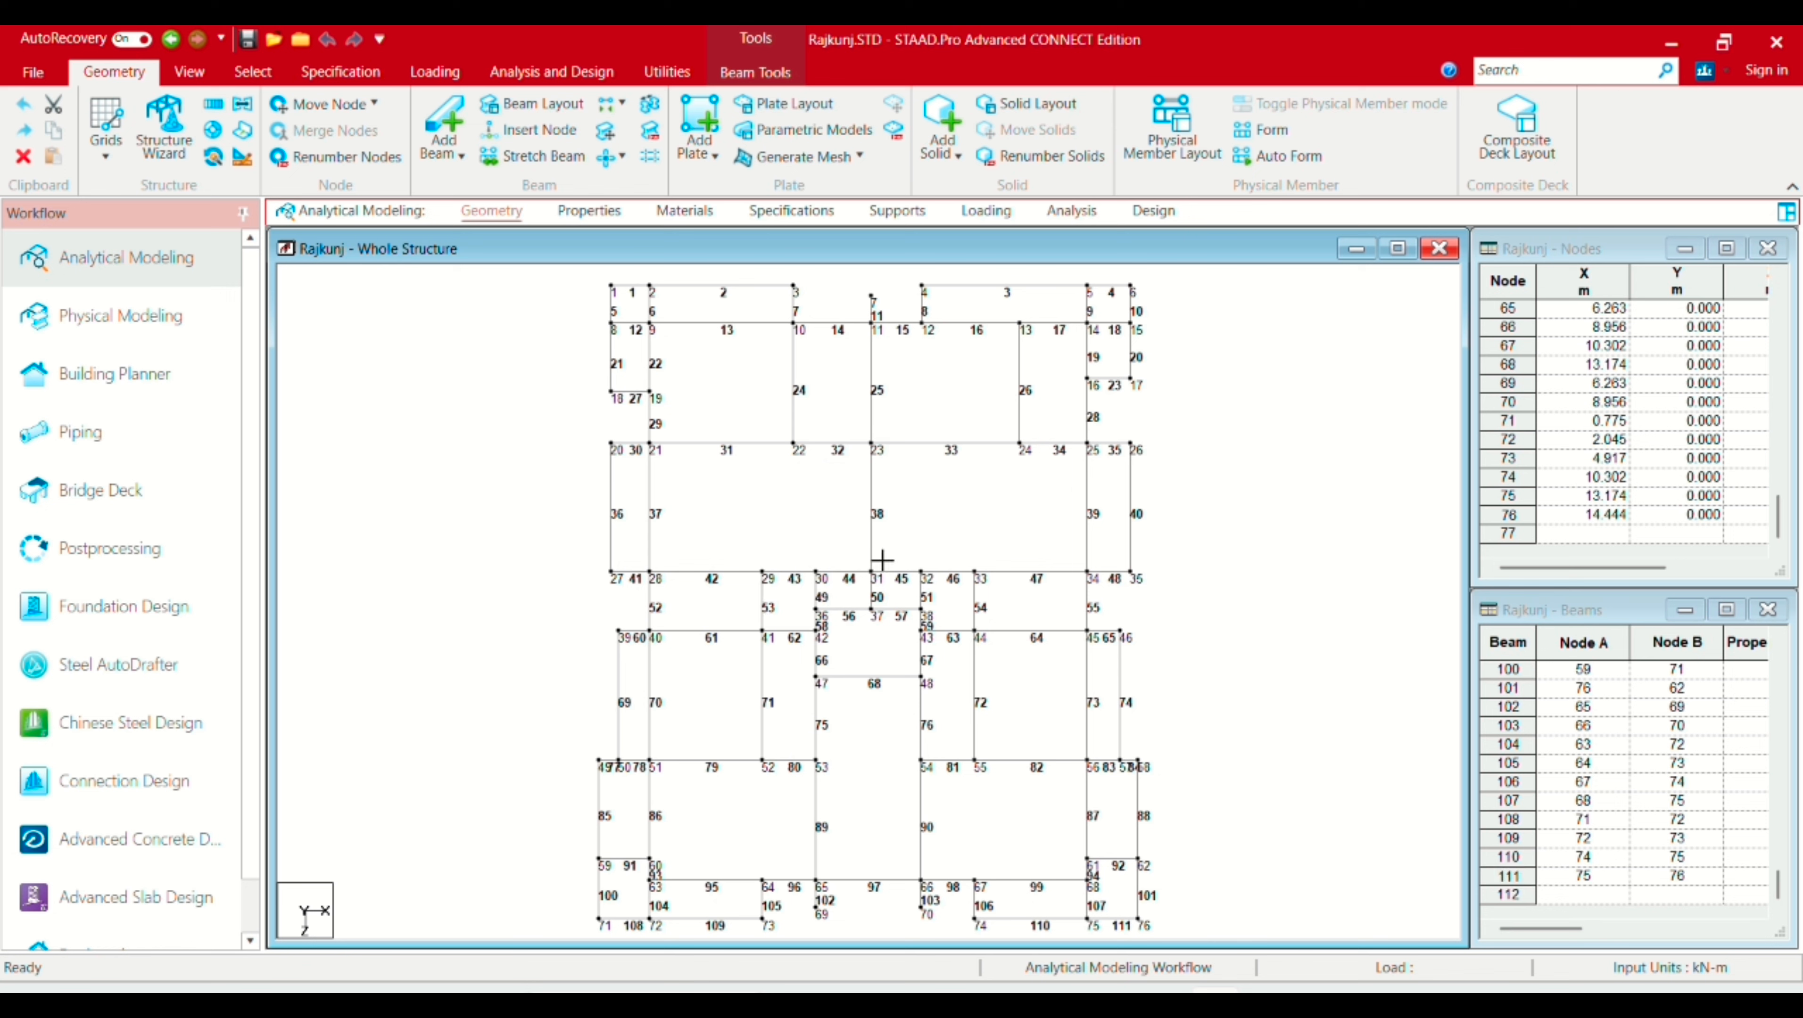
click(872, 508)
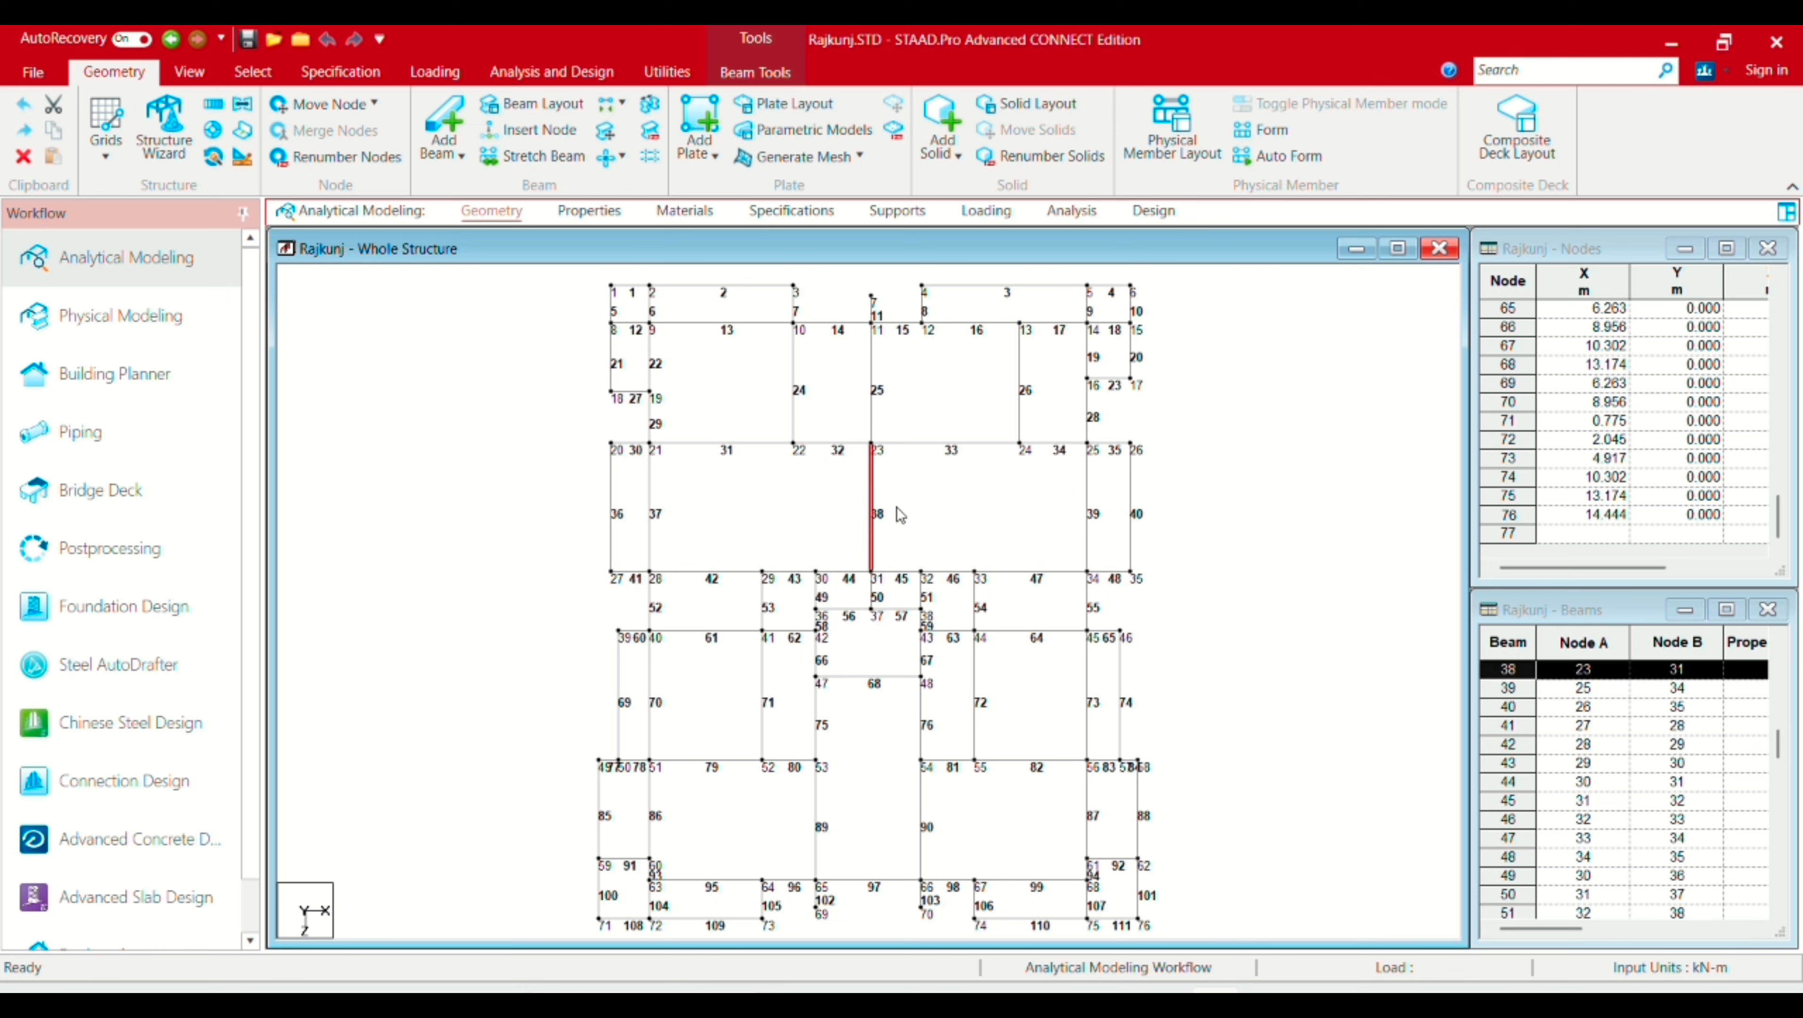
click(936, 521)
right_click(936, 497)
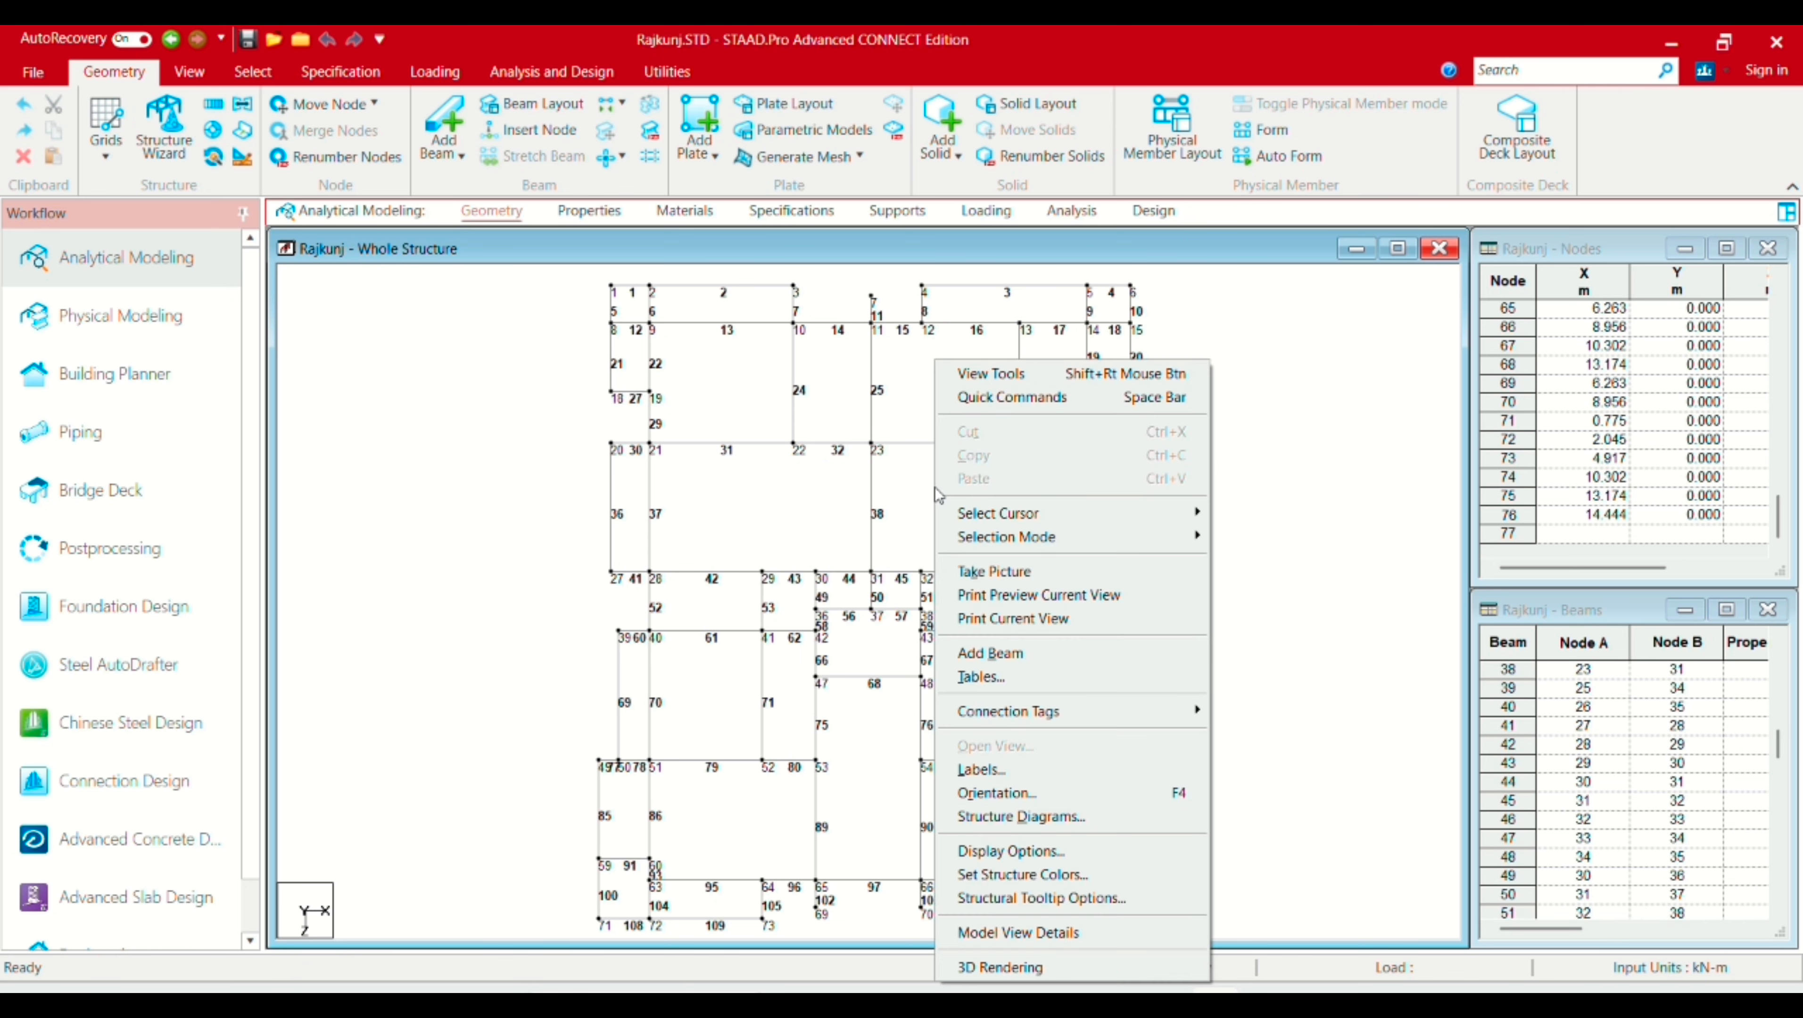
key(Escape)
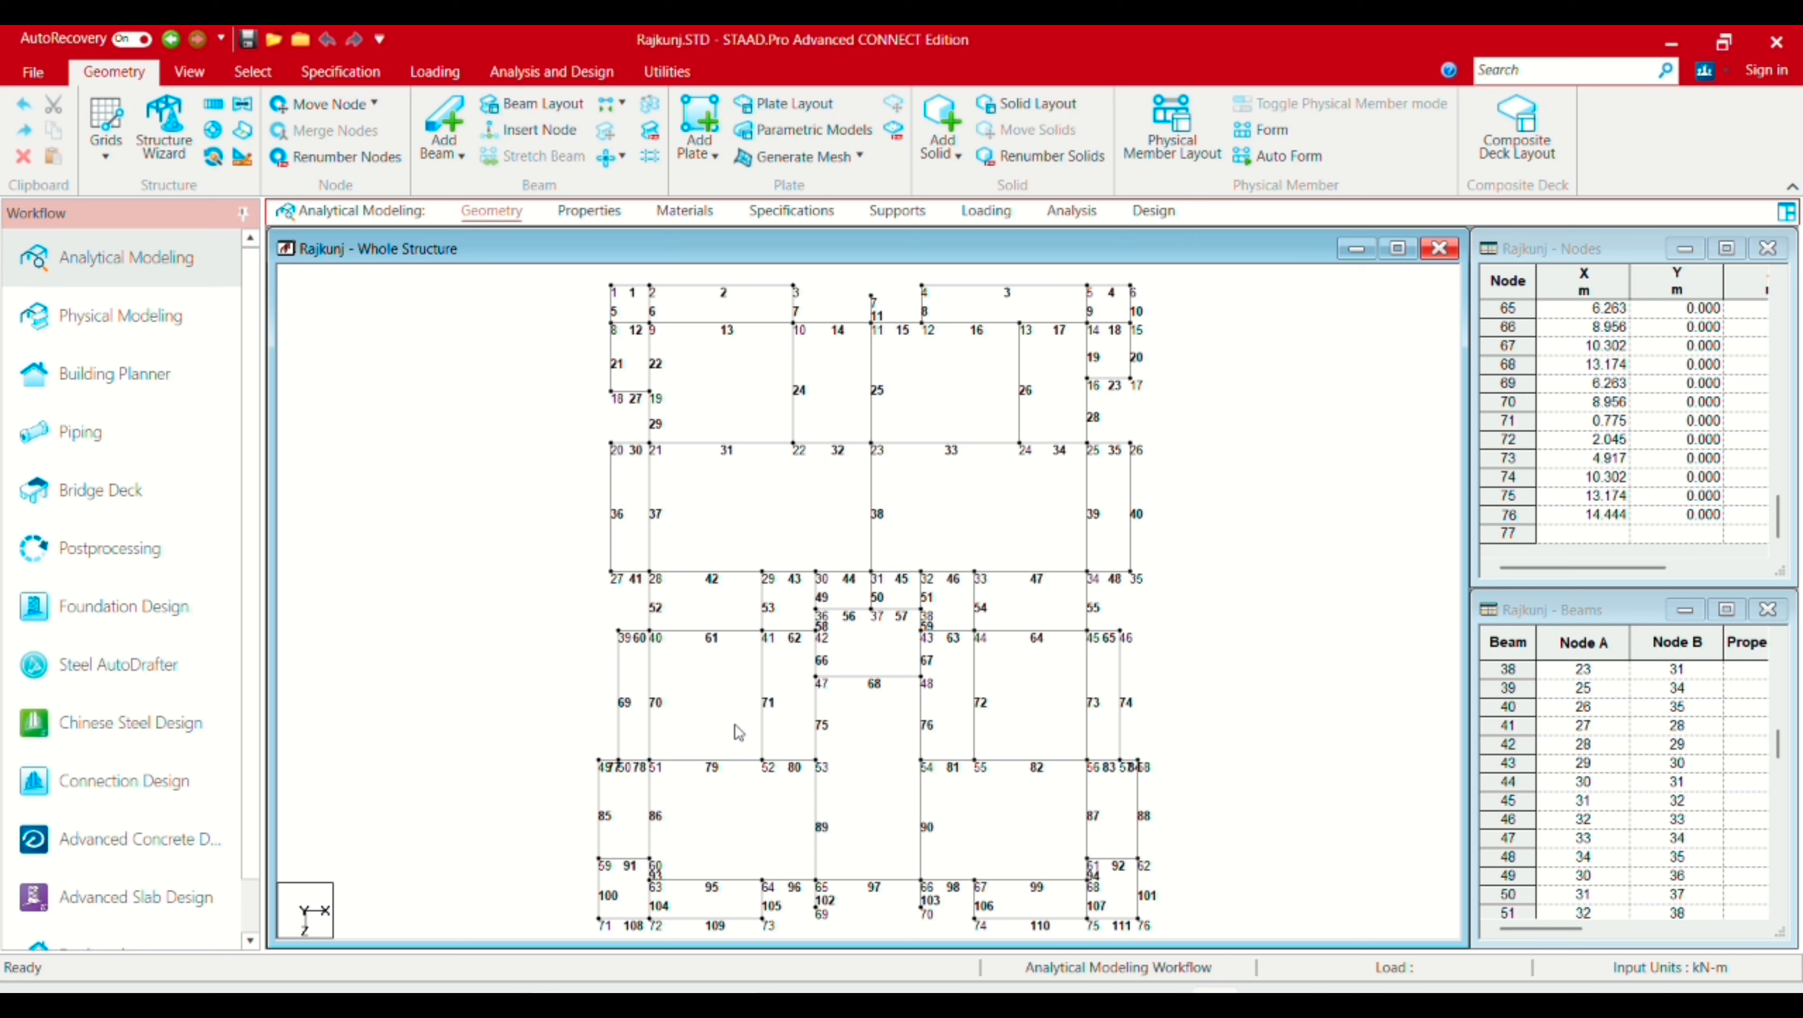
click(642, 761)
click(696, 599)
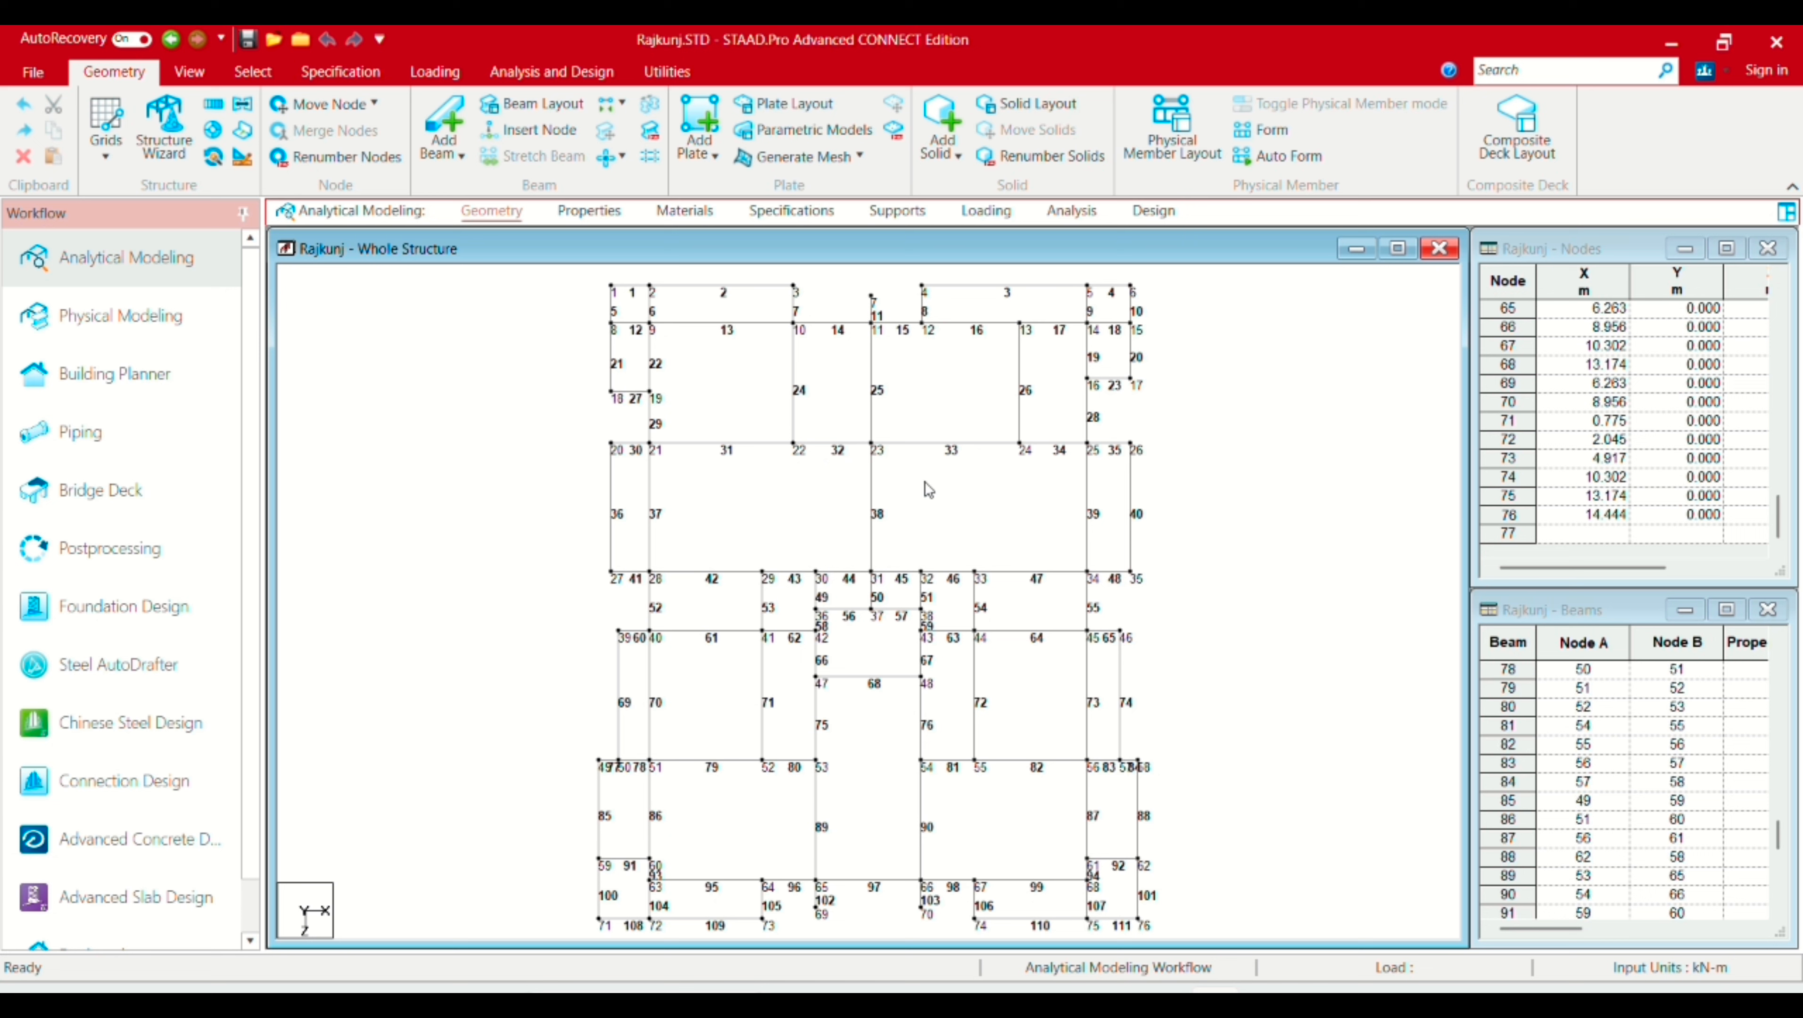
scroll(923, 491, down, 1)
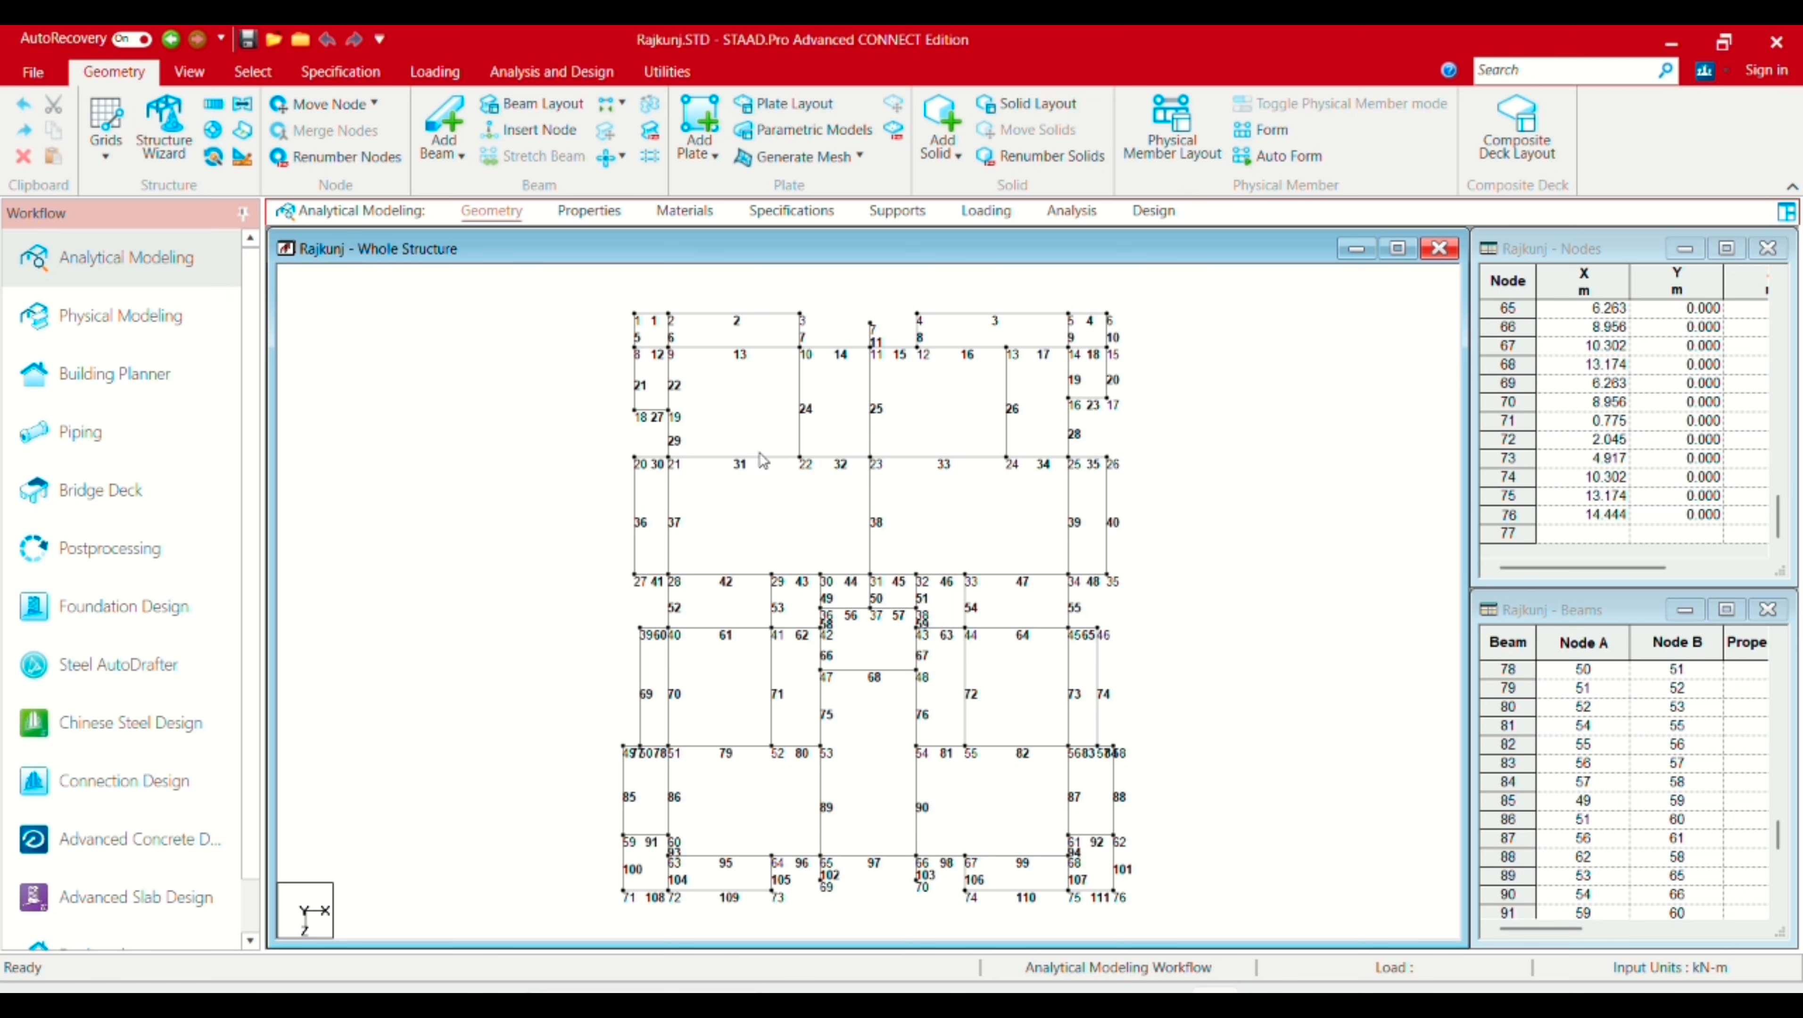
Step: Switch off both the Node Numbers and Beam Numbers labels in the Labels settings
right_click(846, 423)
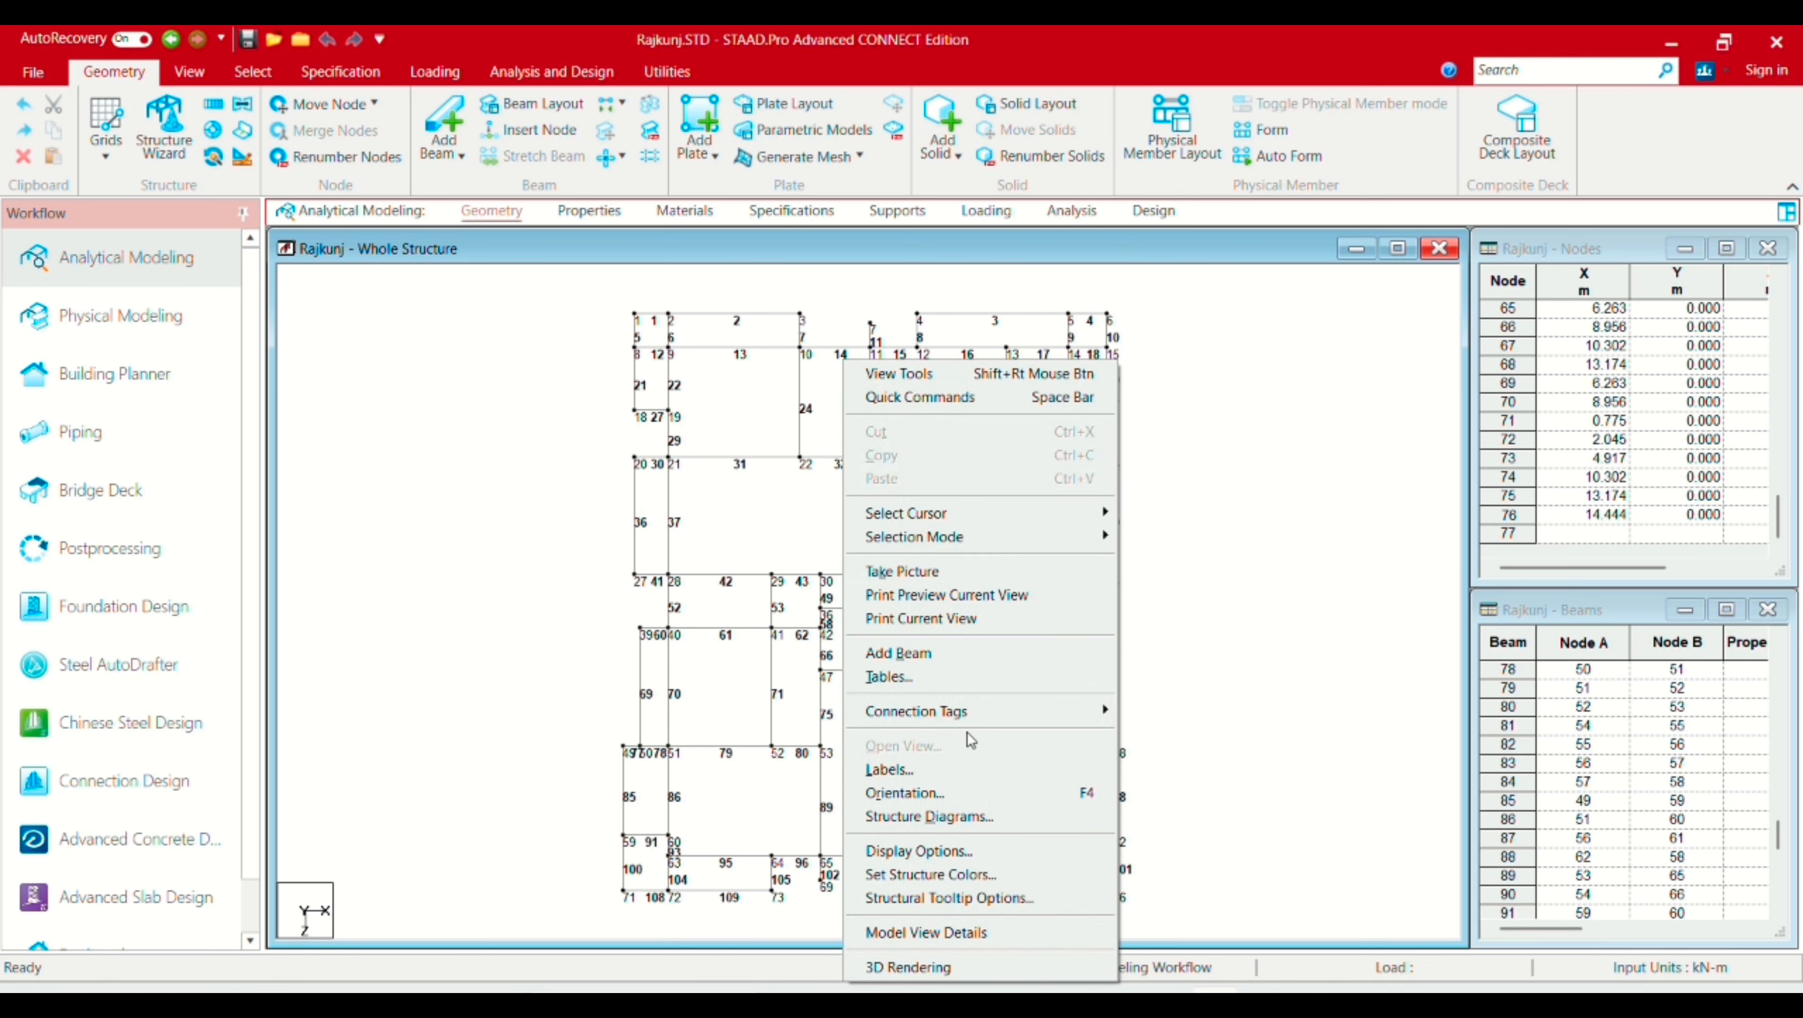
click(974, 770)
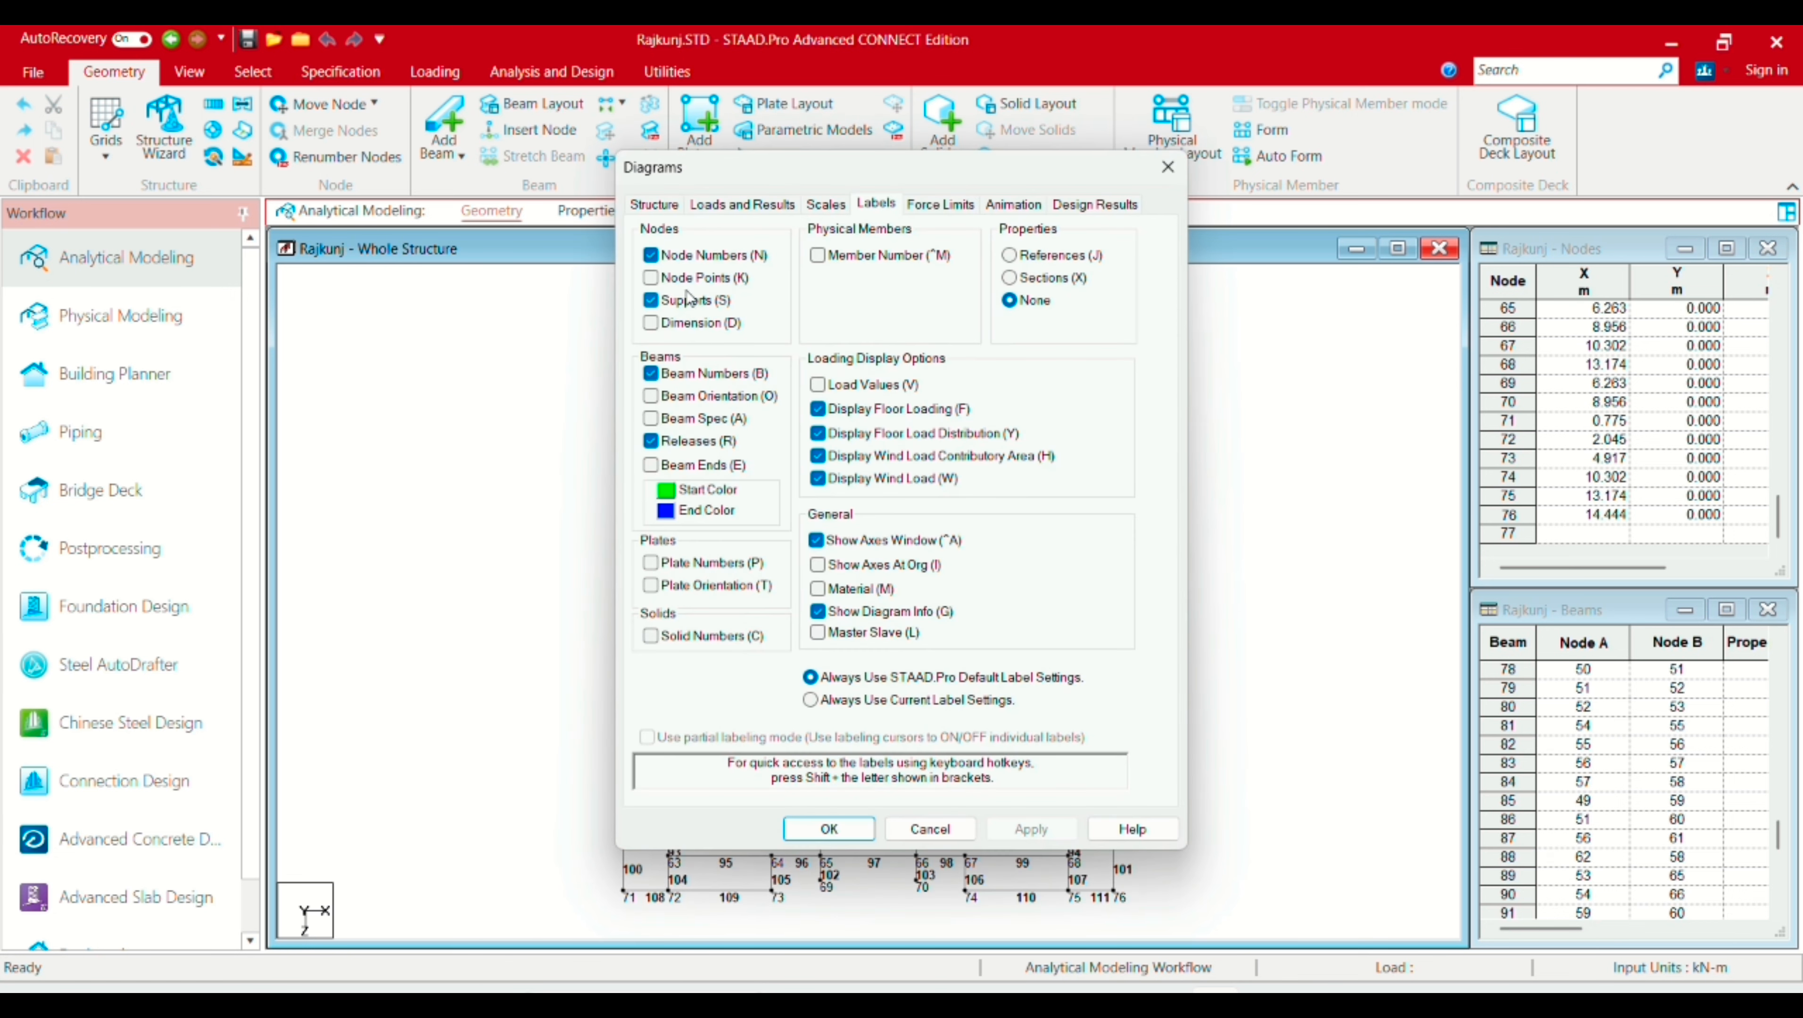
click(651, 256)
click(651, 374)
click(1031, 829)
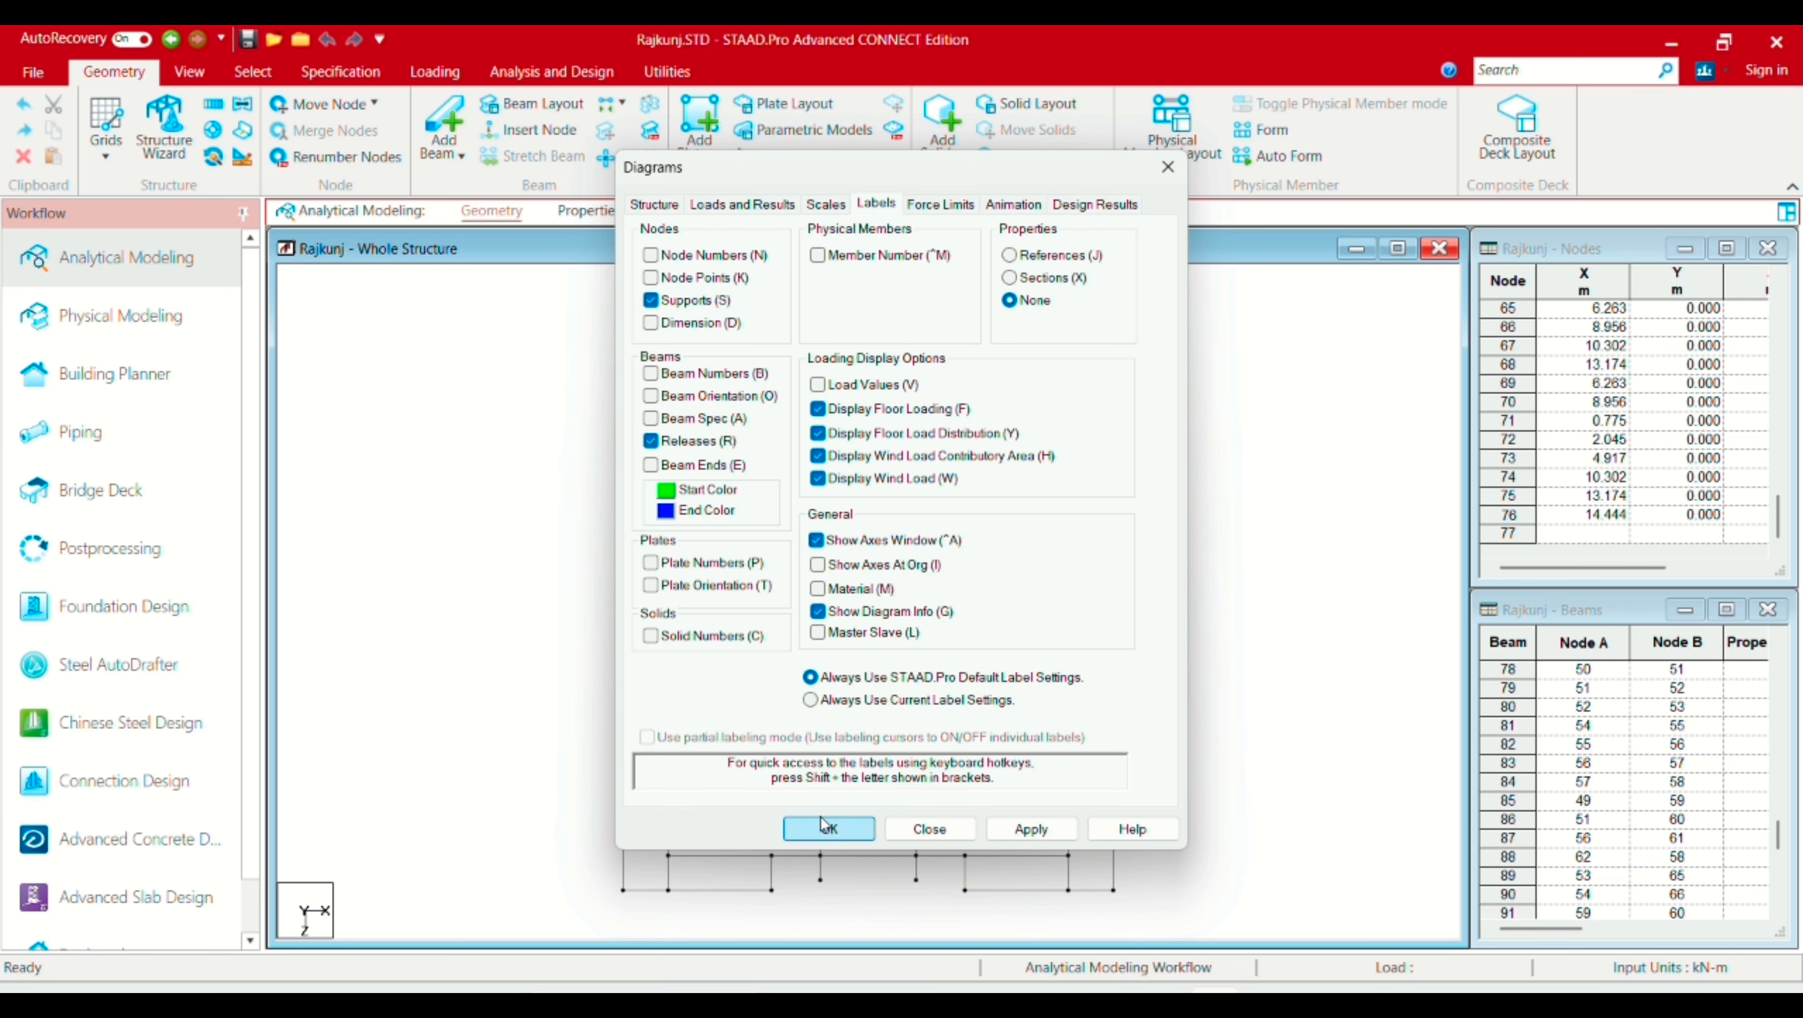
click(828, 827)
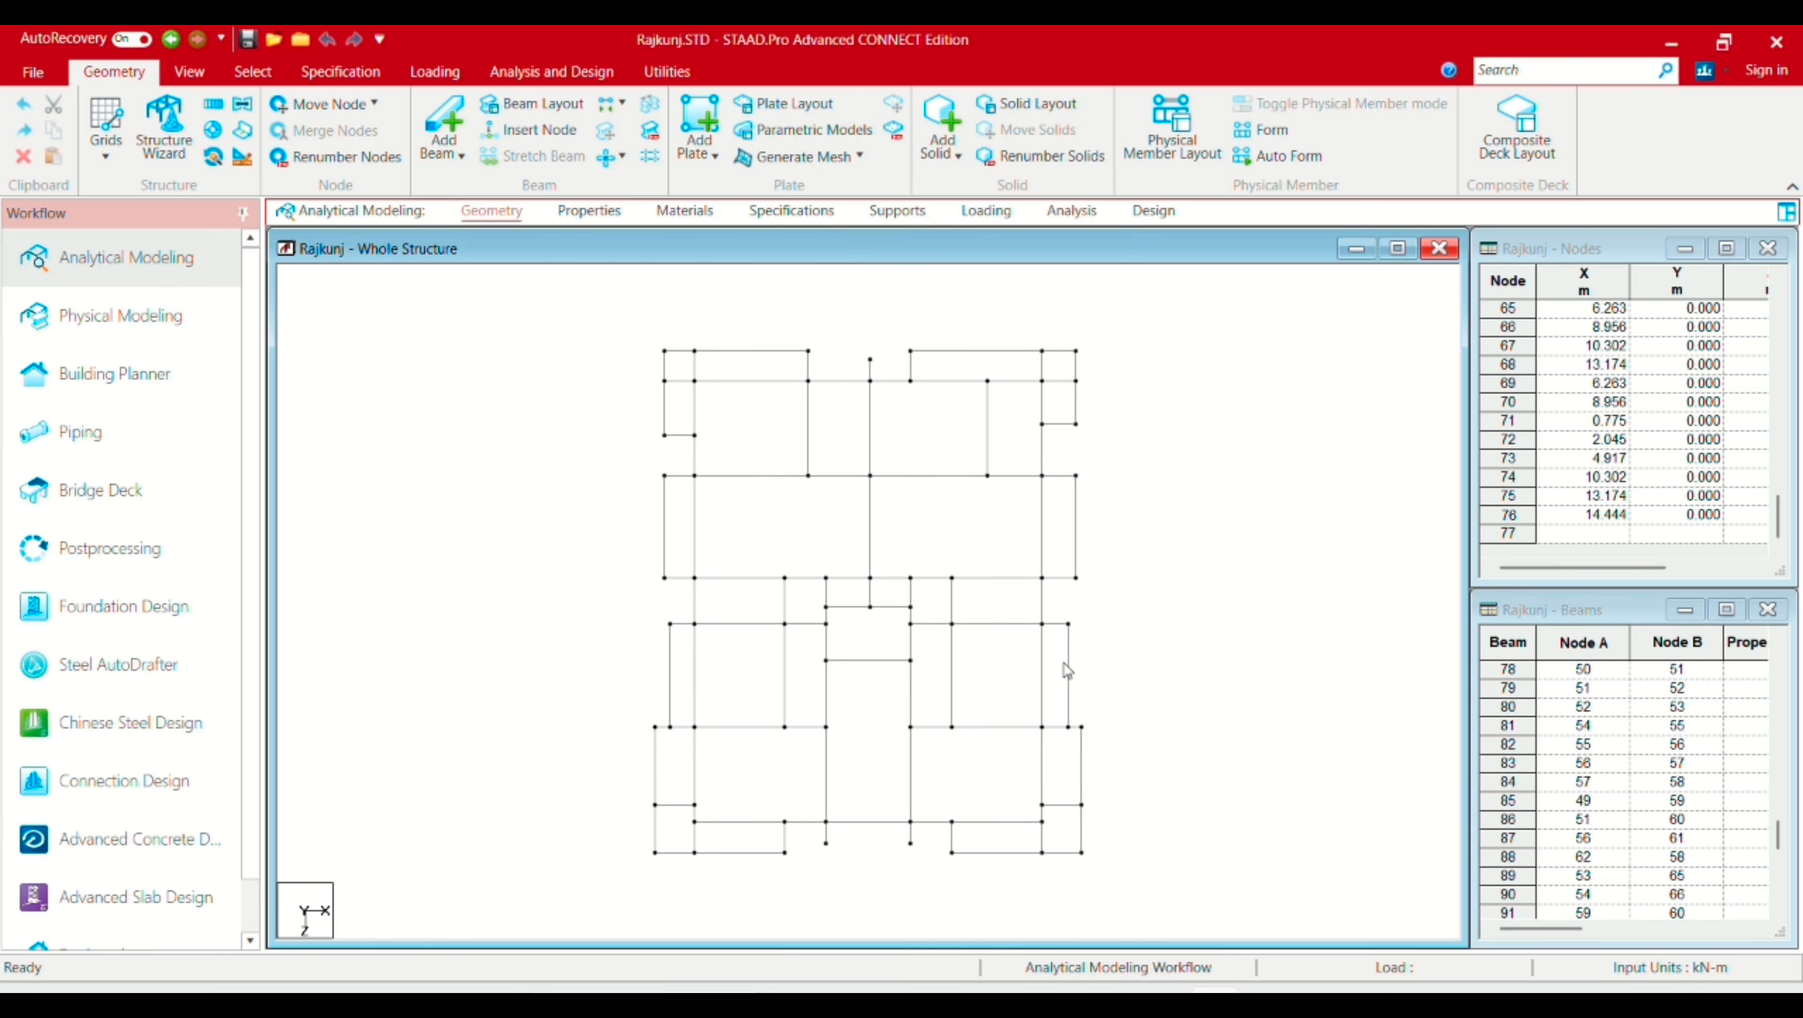